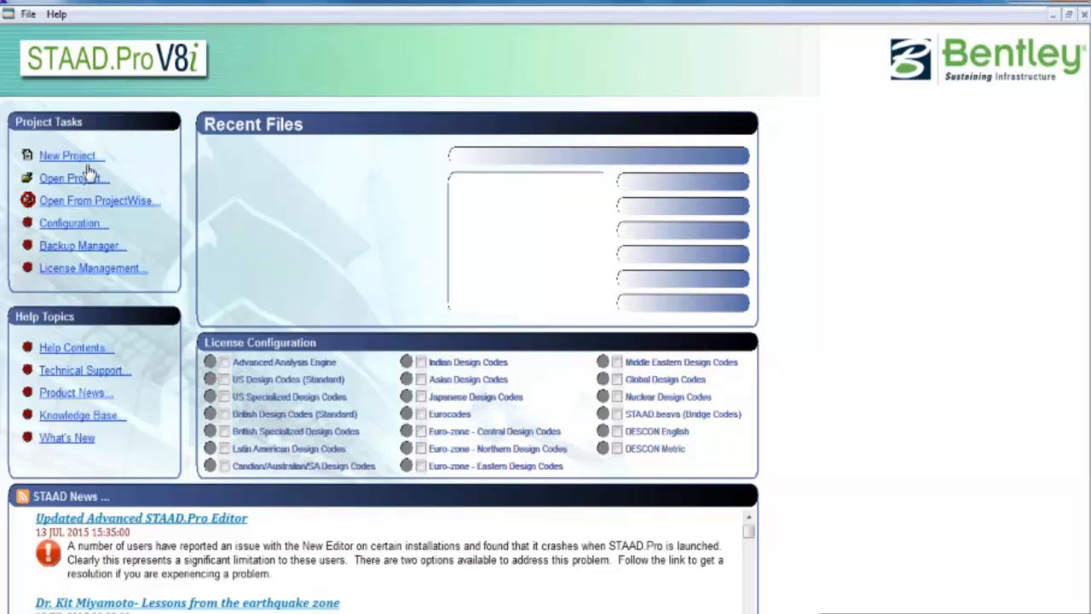
Step: Create a new Space structure named "staad" in Meter and KiloNewton units, with Add Beam as the starting mode
{"action": "left_click", "coordinate": [87, 160]}
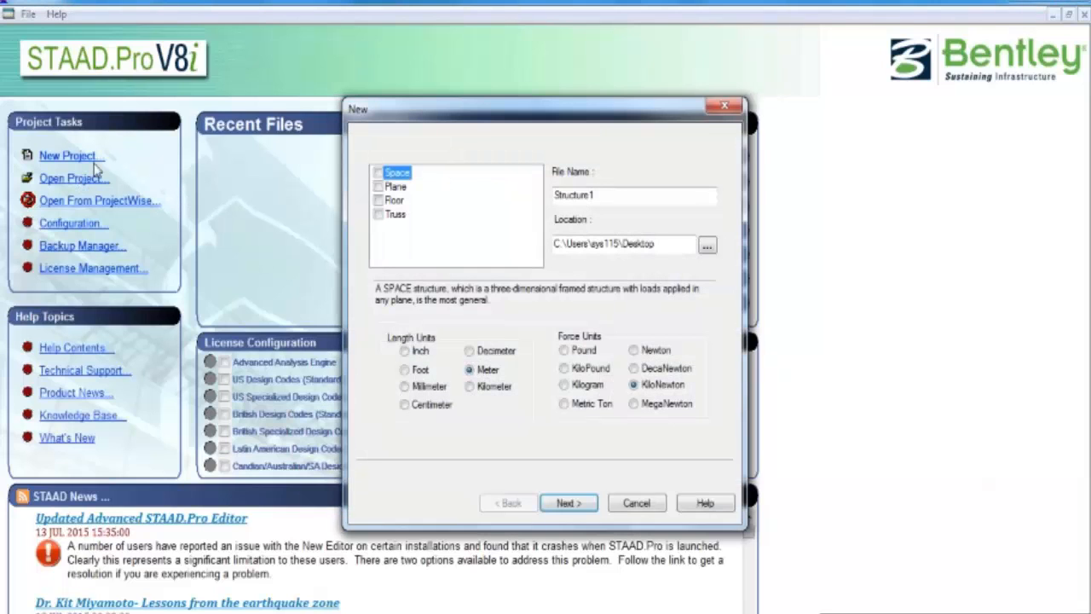
{"action": "left_click", "coordinate": [378, 173]}
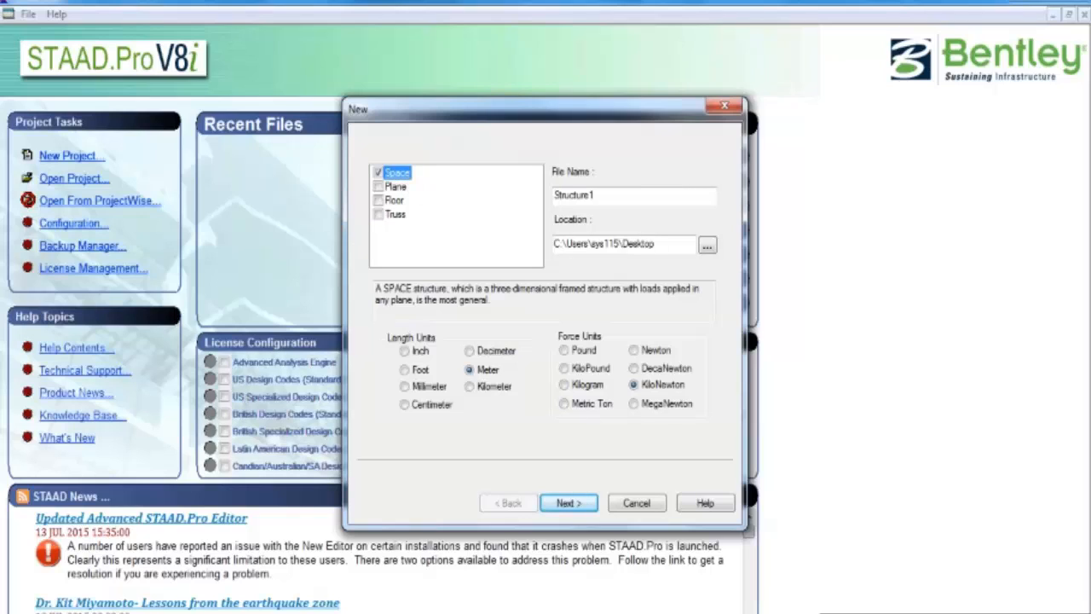
{"action": "double_click", "coordinate": [603, 197]}
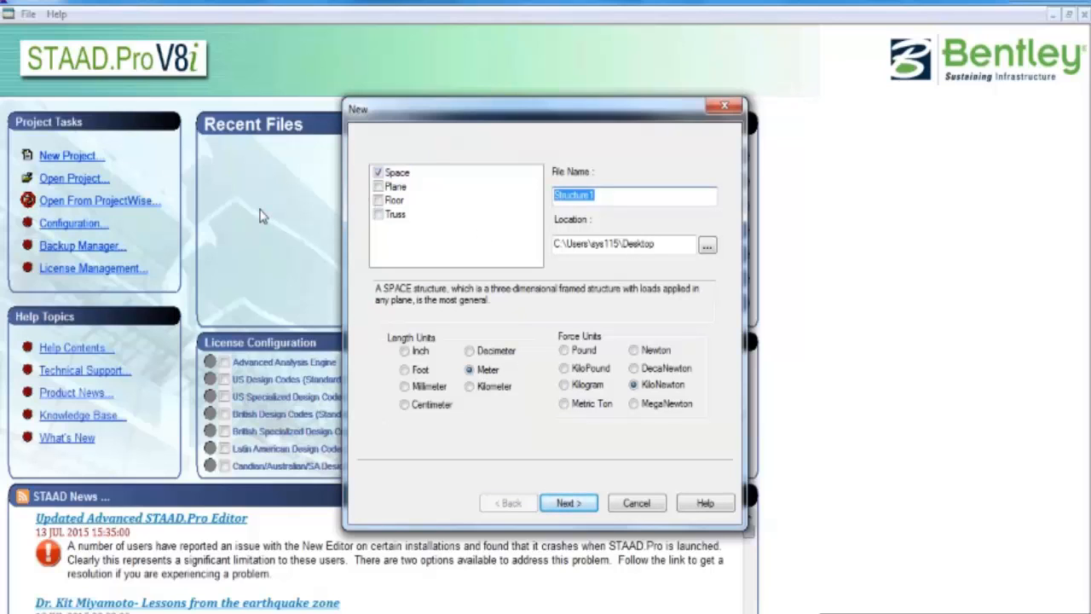
{"action": "type", "text": "staad"}
{"action": "left_click", "coordinate": [568, 503]}
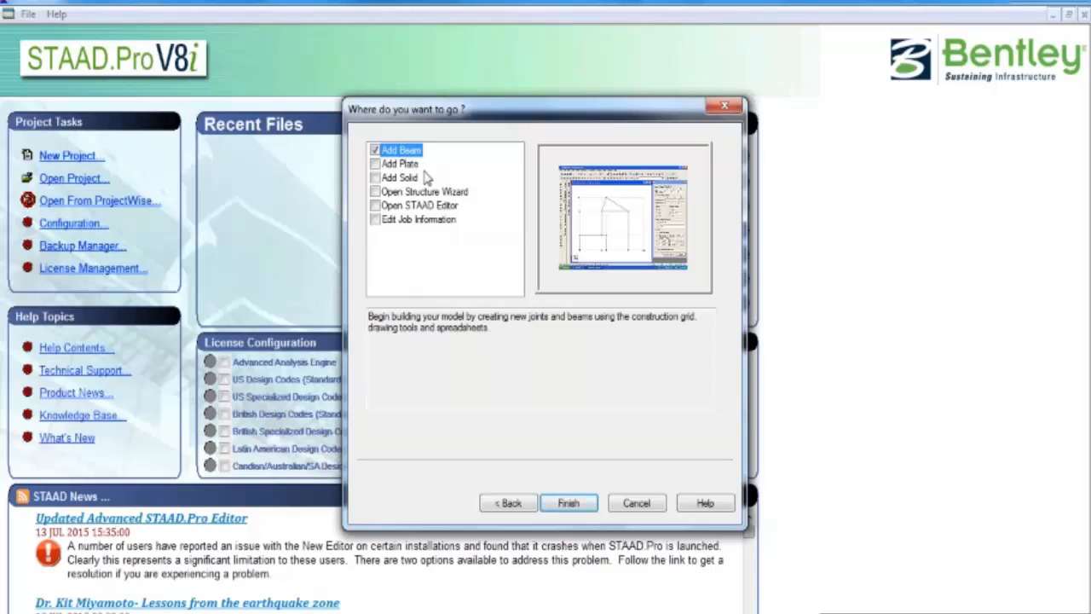
{"action": "left_click", "coordinate": [580, 510]}
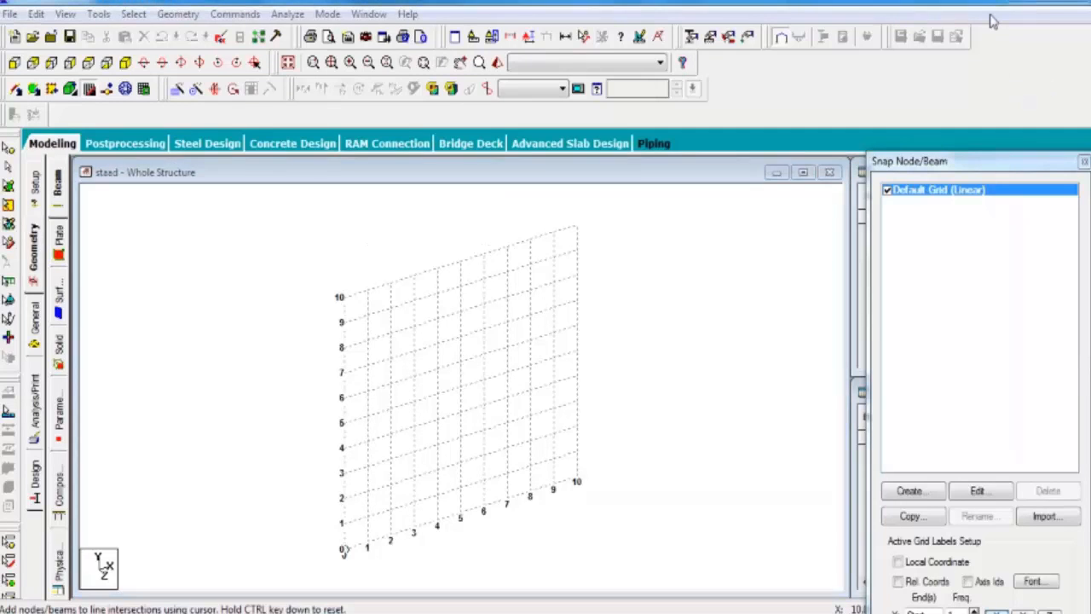
Step: Edit the default linear grid so it has 15 construction lines to the right in X and 15 in Y
{"action": "left_click", "coordinate": [978, 491]}
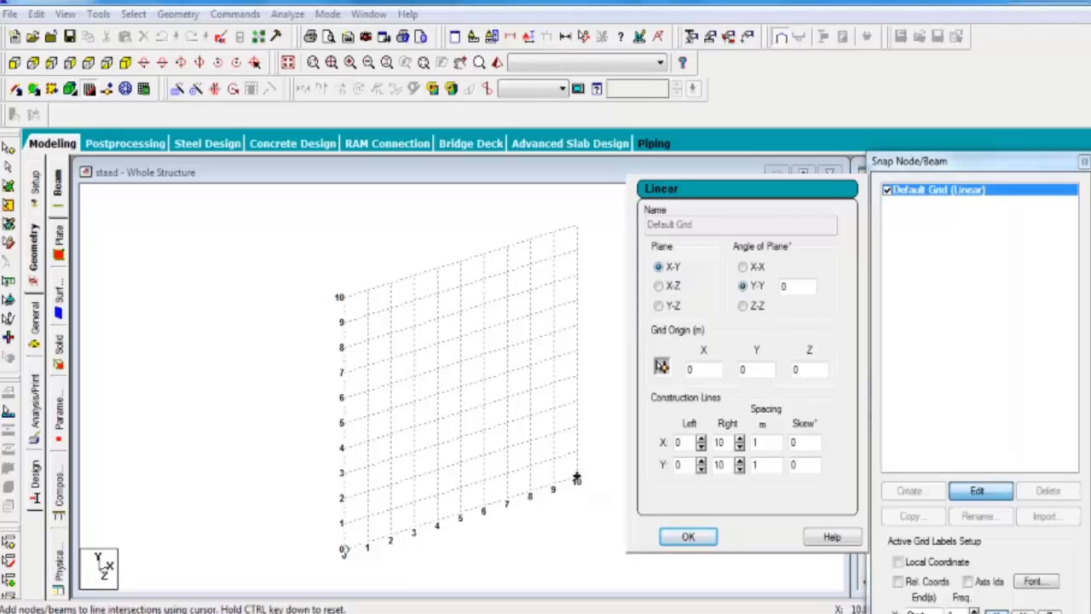
{"action": "left_click", "coordinate": [740, 440]}
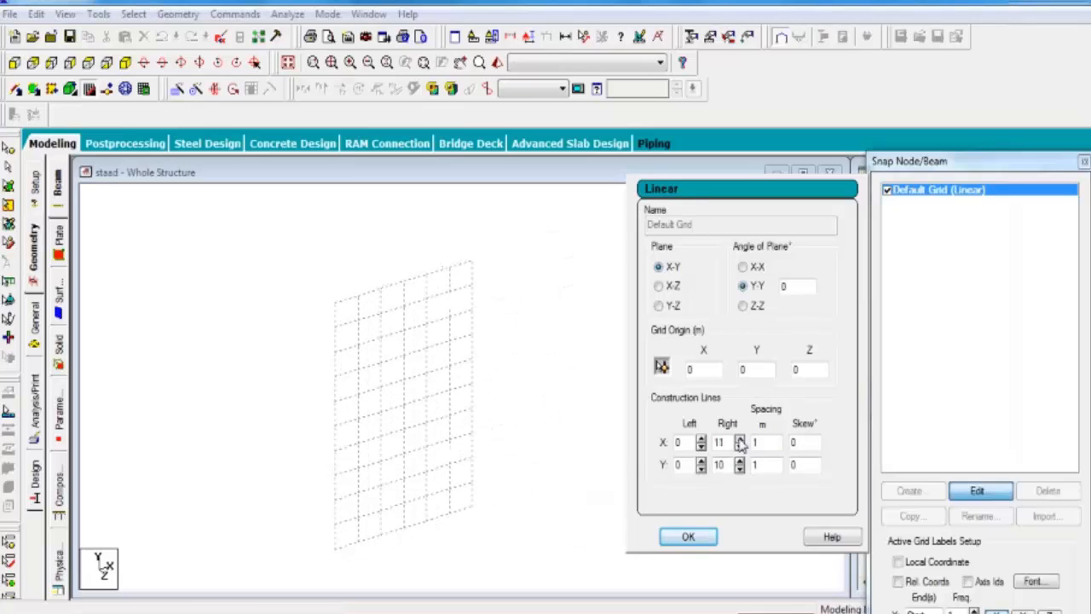
{"action": "left_click", "coordinate": [739, 439]}
{"action": "left_click", "coordinate": [740, 440]}
{"action": "left_click", "coordinate": [740, 440]}
{"action": "left_click", "coordinate": [740, 439]}
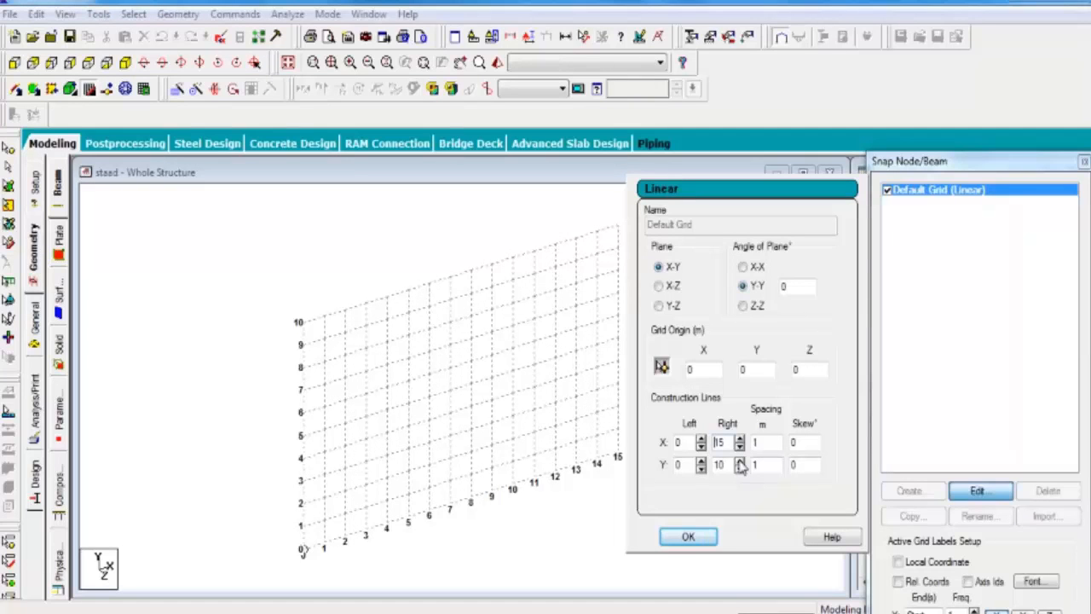
{"action": "left_click", "coordinate": [740, 461]}
{"action": "left_click", "coordinate": [740, 462]}
{"action": "left_click", "coordinate": [740, 461]}
{"action": "left_click", "coordinate": [739, 461]}
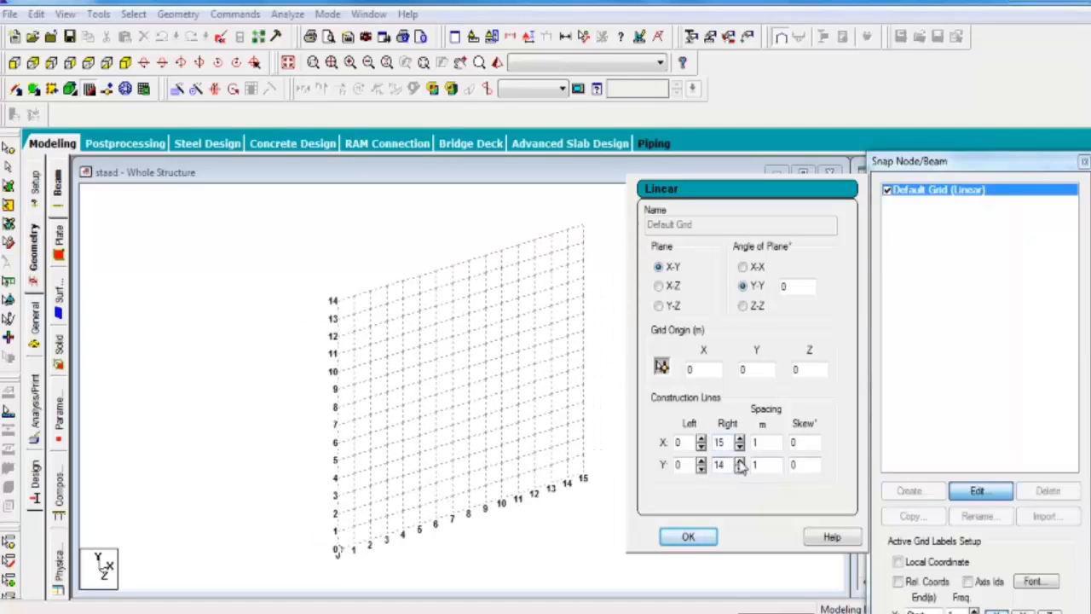
{"action": "left_click", "coordinate": [740, 462]}
Step: Set the grid's construction line spacing to 0.5 m in both X and Y
{"action": "left_click", "coordinate": [770, 441]}
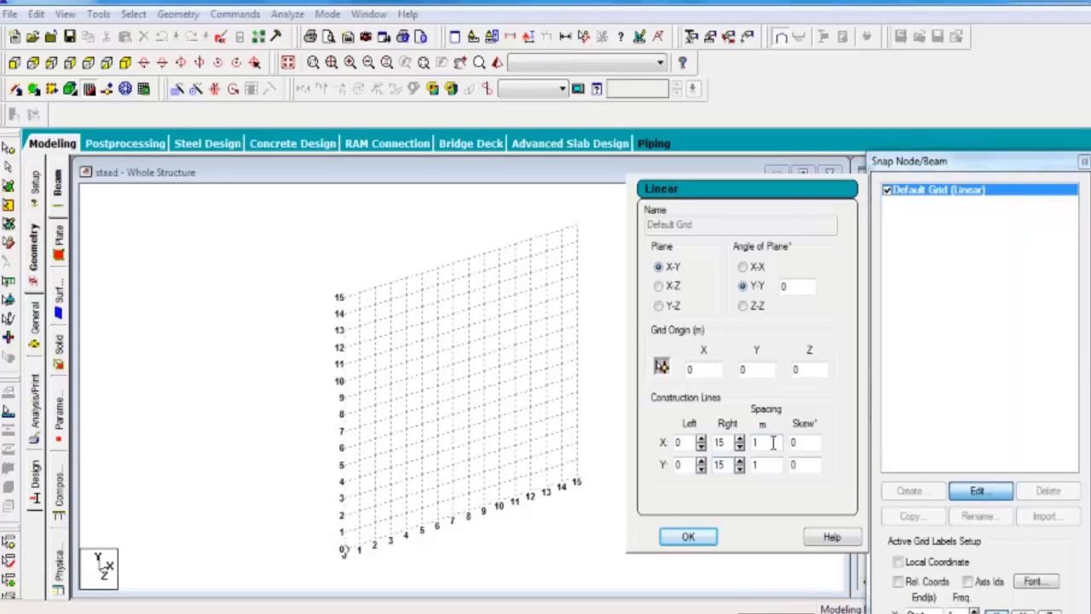
{"action": "left_click_drag", "start_coordinate": [727, 443], "coordinate": [692, 441]}
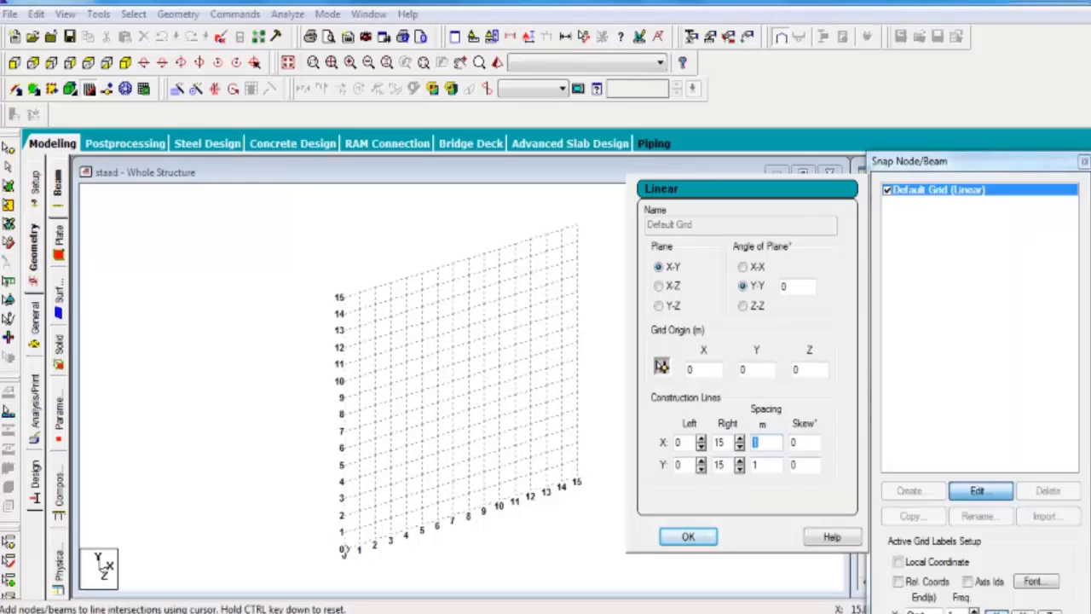
{"action": "type", "text": "5"}
{"action": "key", "text": "Tab"}
{"action": "key", "text": "BackSpace"}
{"action": "type", "text": "5"}
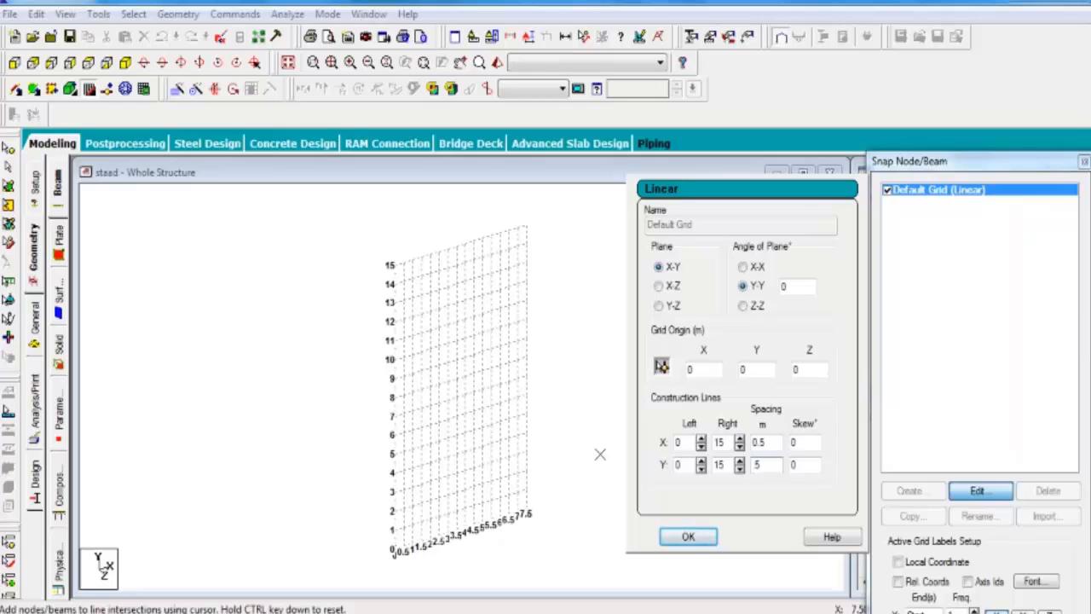
Step: Switch the grid to the X-Z plane, set the Z spacing to 0.5 m and apply the grid settings
{"action": "left_click", "coordinate": [659, 286]}
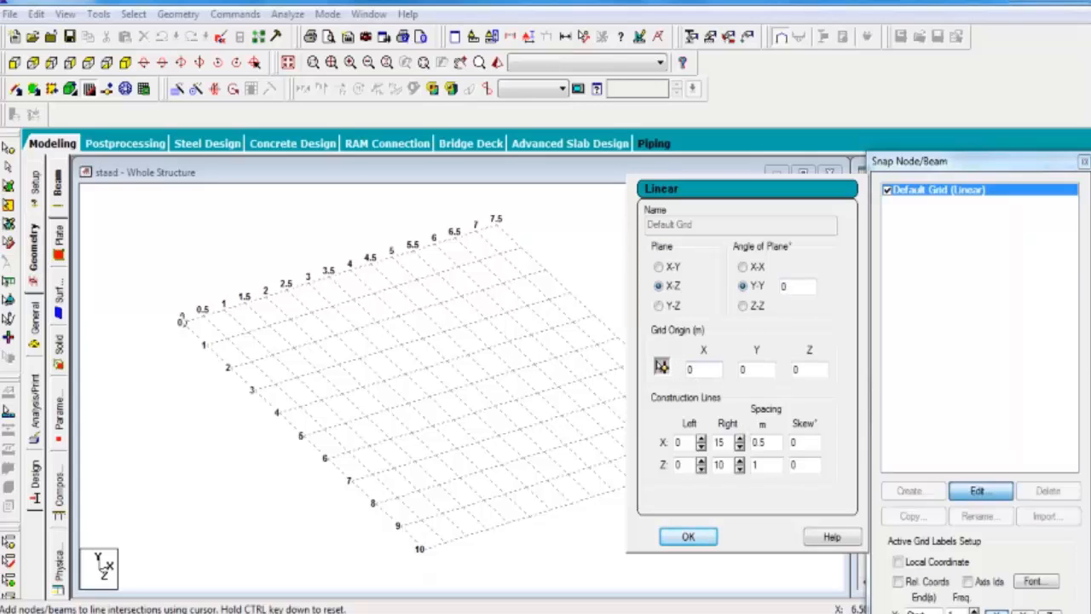
{"action": "left_click_drag", "start_coordinate": [763, 466], "coordinate": [690, 469]}
{"action": "key", "text": "BackSpace"}
{"action": "type", "text": "5"}
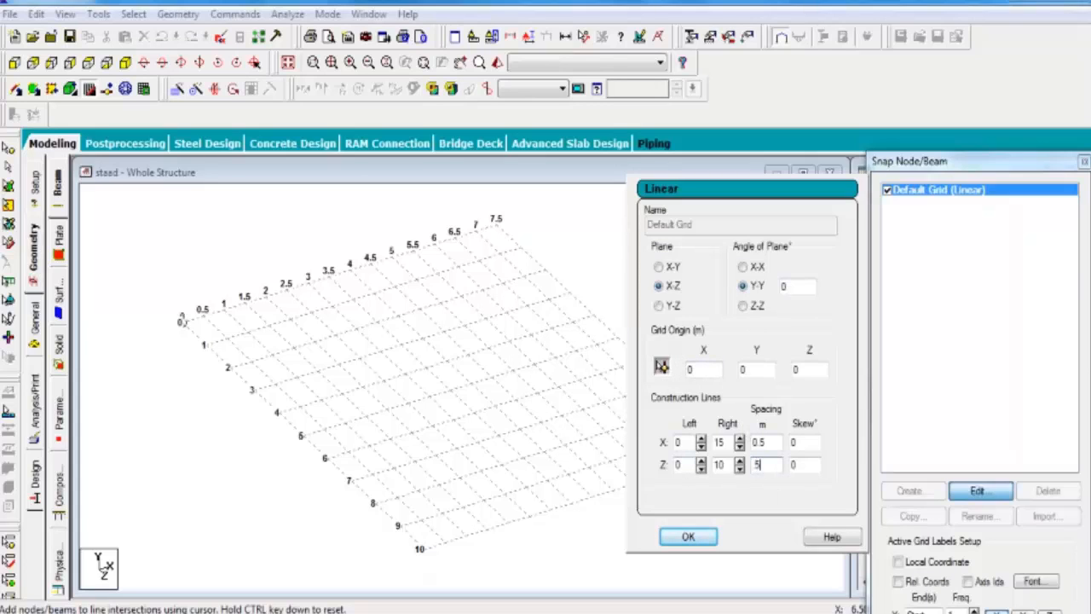
{"action": "left_click", "coordinate": [688, 537]}
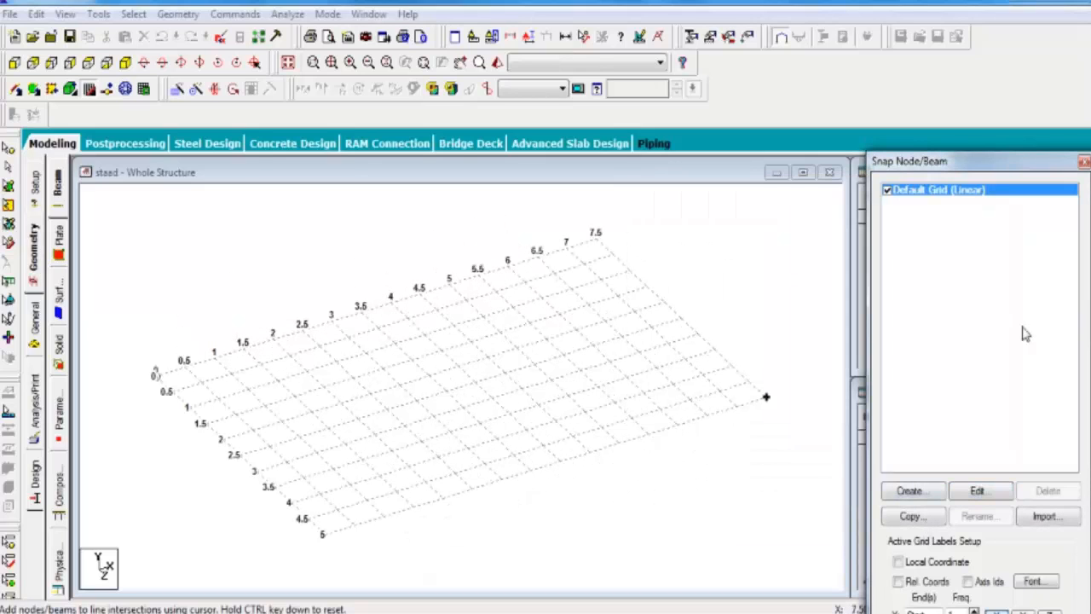
Step: Open the job information form, examine its Job No., Rev., Part and Ref fields, and close it unfilled
{"action": "left_click", "coordinate": [11, 16]}
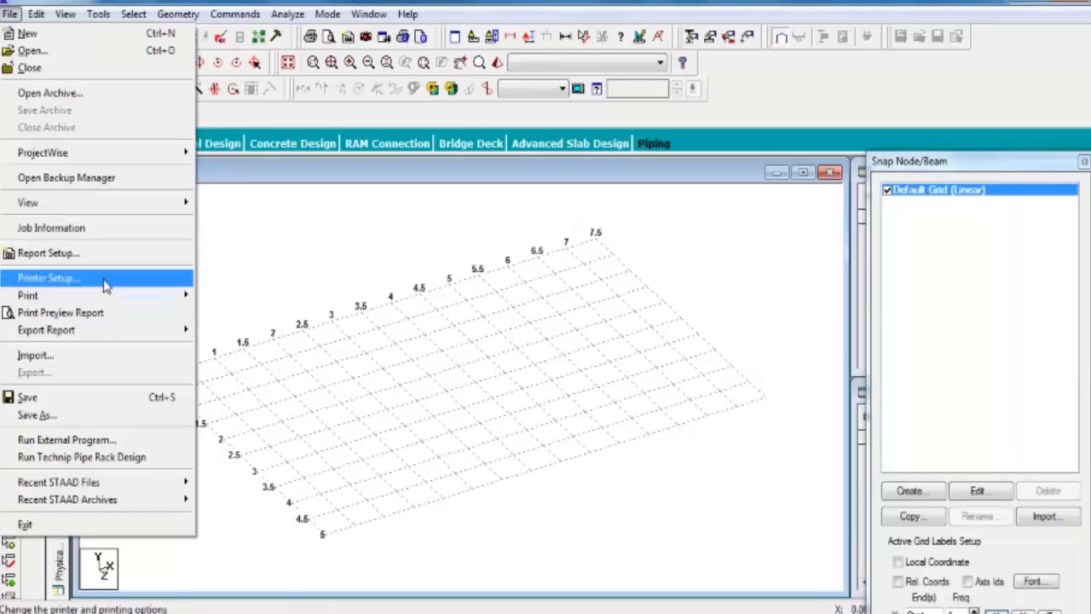
{"action": "left_click", "coordinate": [112, 230]}
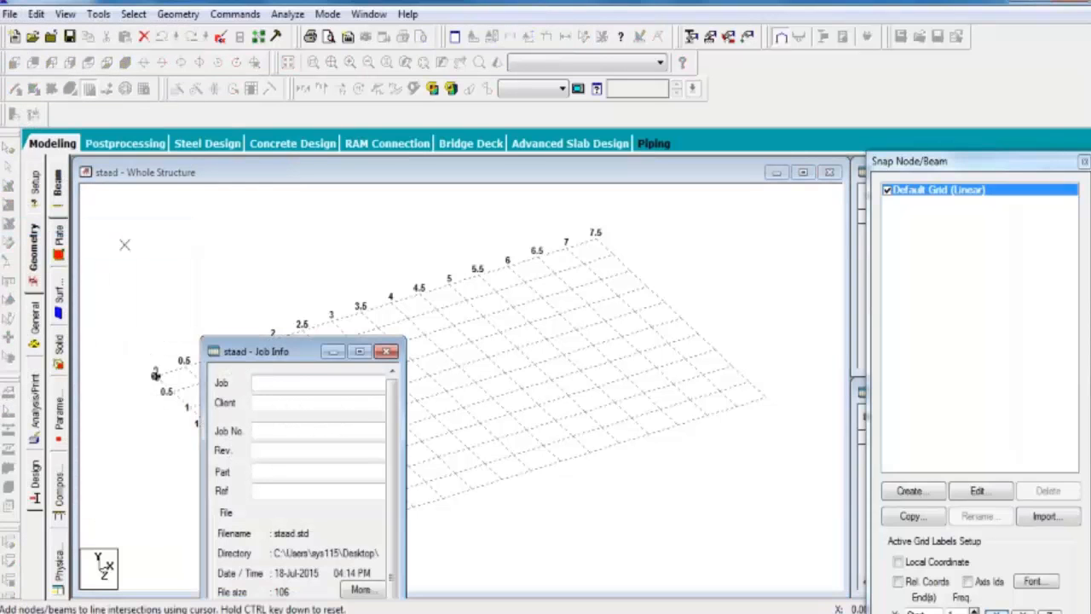
{"action": "left_click_drag", "start_coordinate": [286, 353], "coordinate": [282, 162]}
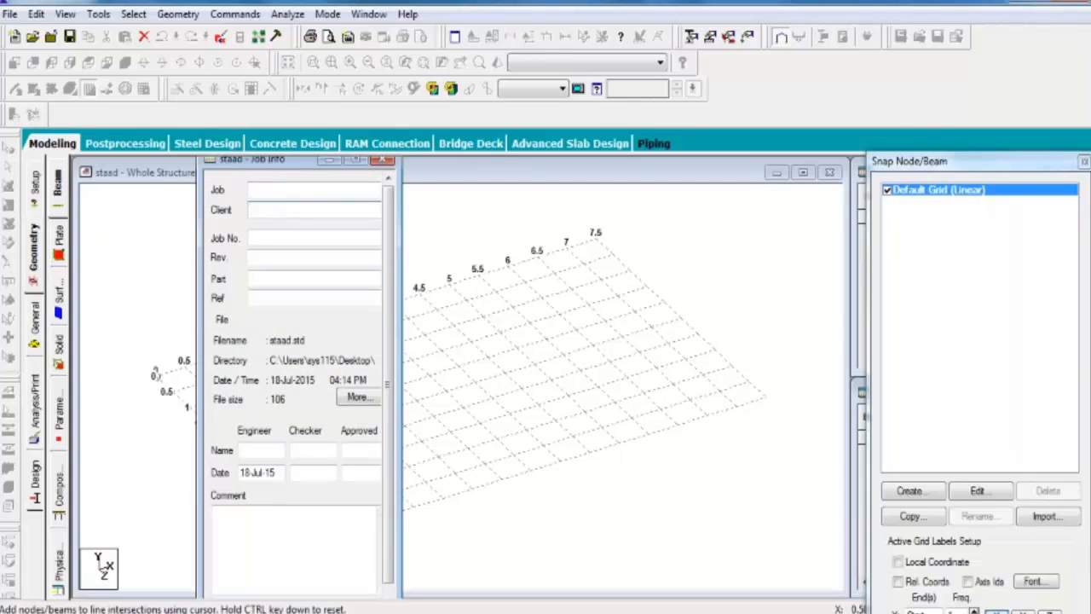
{"action": "left_click", "coordinate": [271, 238]}
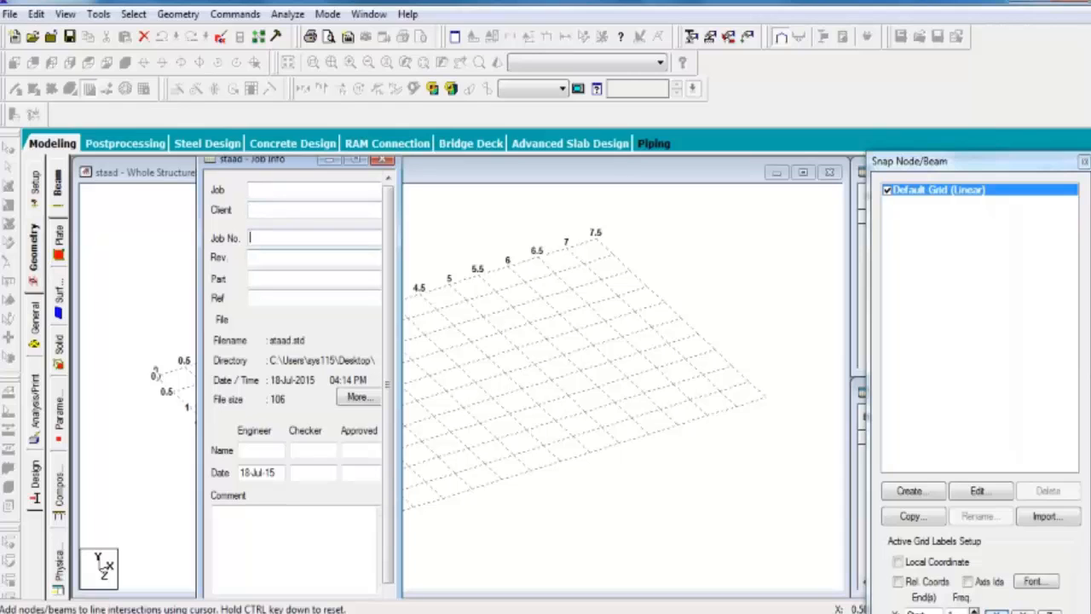
{"action": "left_click", "coordinate": [263, 257]}
{"action": "left_click", "coordinate": [256, 280]}
{"action": "left_click", "coordinate": [271, 300]}
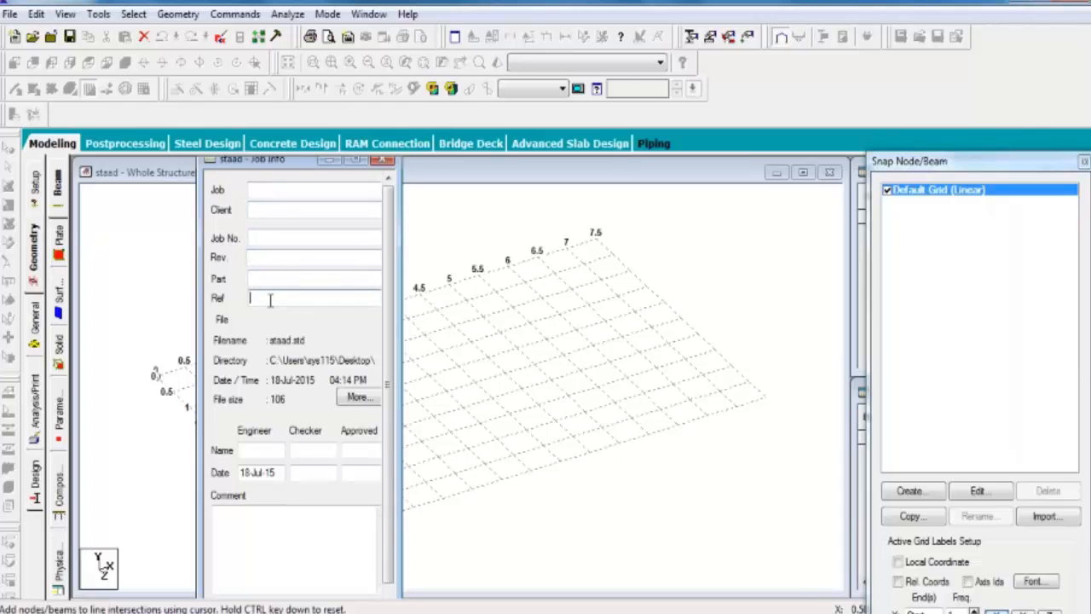
{"action": "left_click_drag", "start_coordinate": [393, 288], "coordinate": [672, 289]}
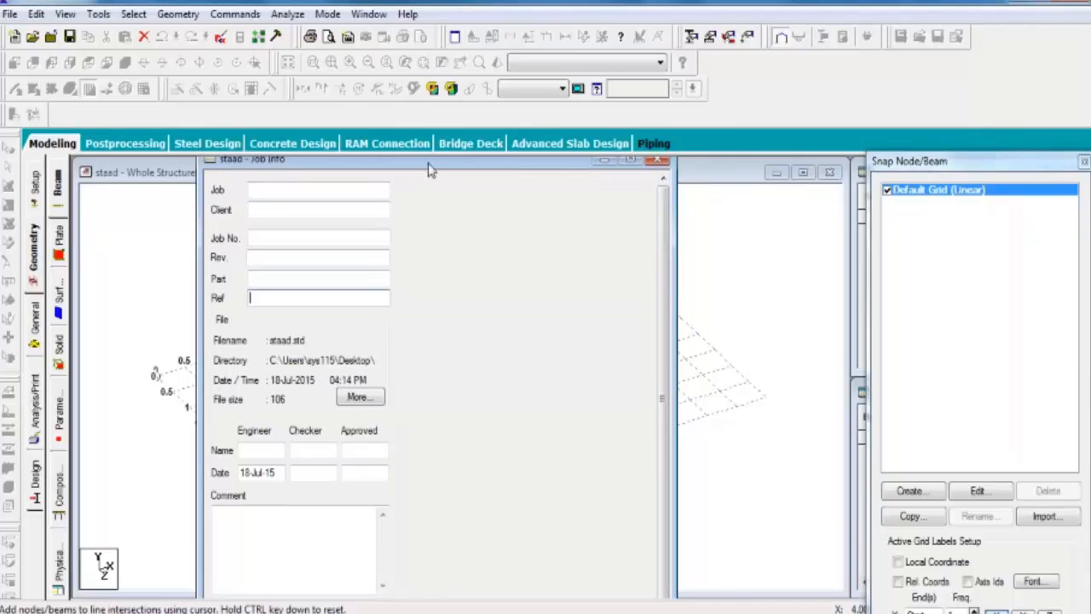
{"action": "left_click_drag", "start_coordinate": [429, 164], "coordinate": [401, 284]}
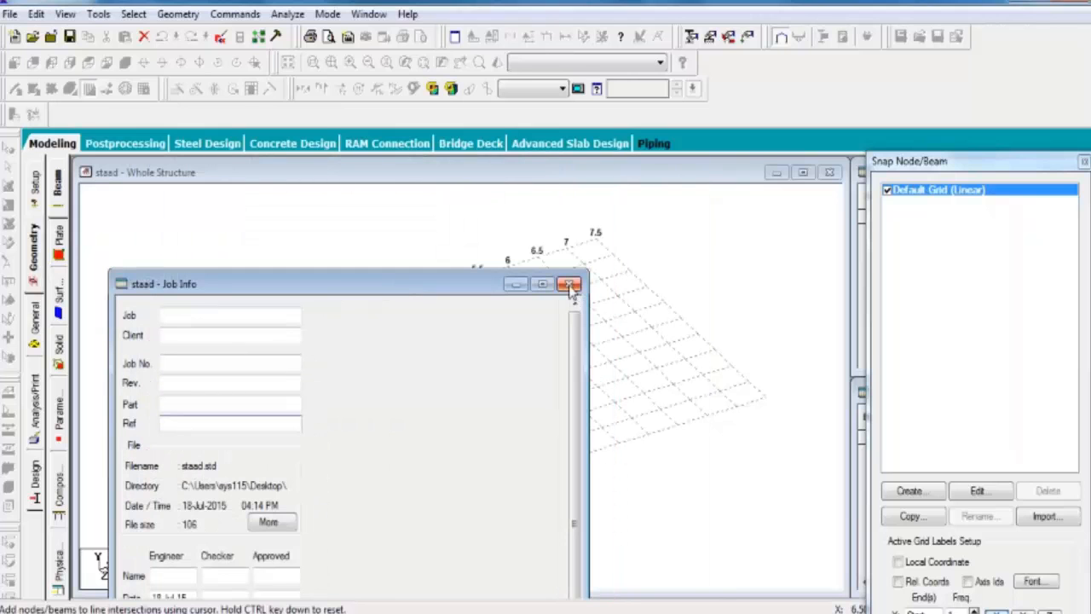
{"action": "left_click", "coordinate": [569, 284]}
Step: Browse the Desktop for existing STAAD.Pro files to open, and leave without opening one
{"action": "left_click", "coordinate": [10, 15]}
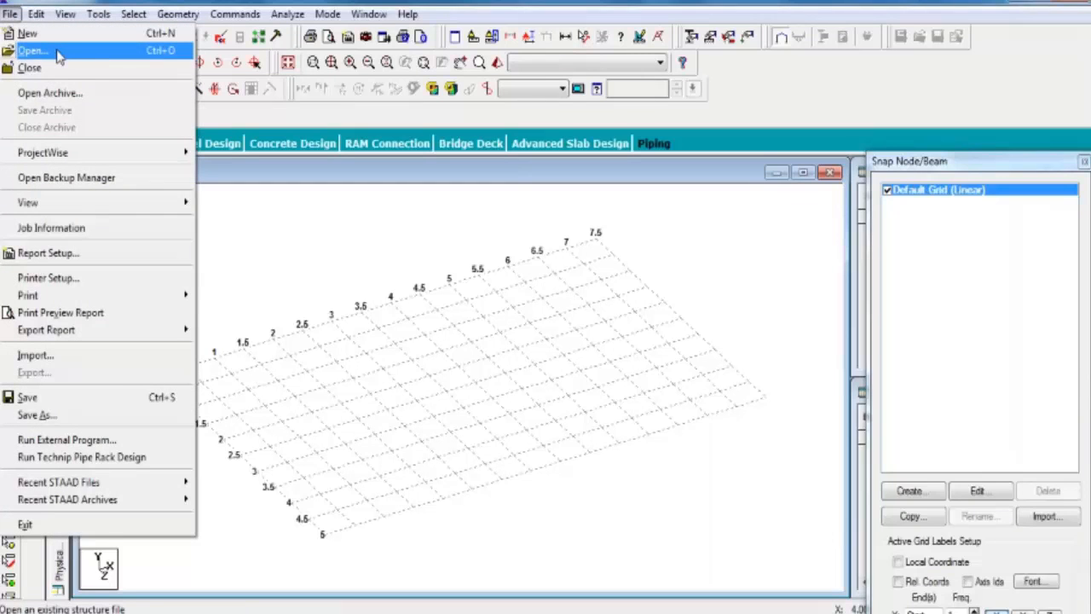
{"action": "left_click", "coordinate": [56, 52]}
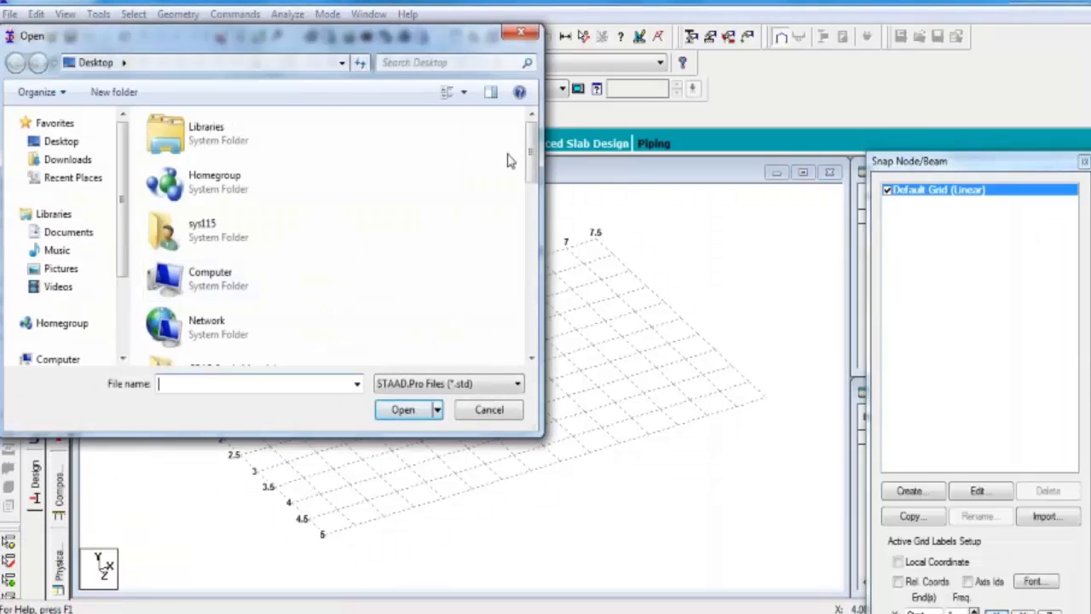
{"action": "left_click_drag", "start_coordinate": [532, 152], "coordinate": [477, 309]}
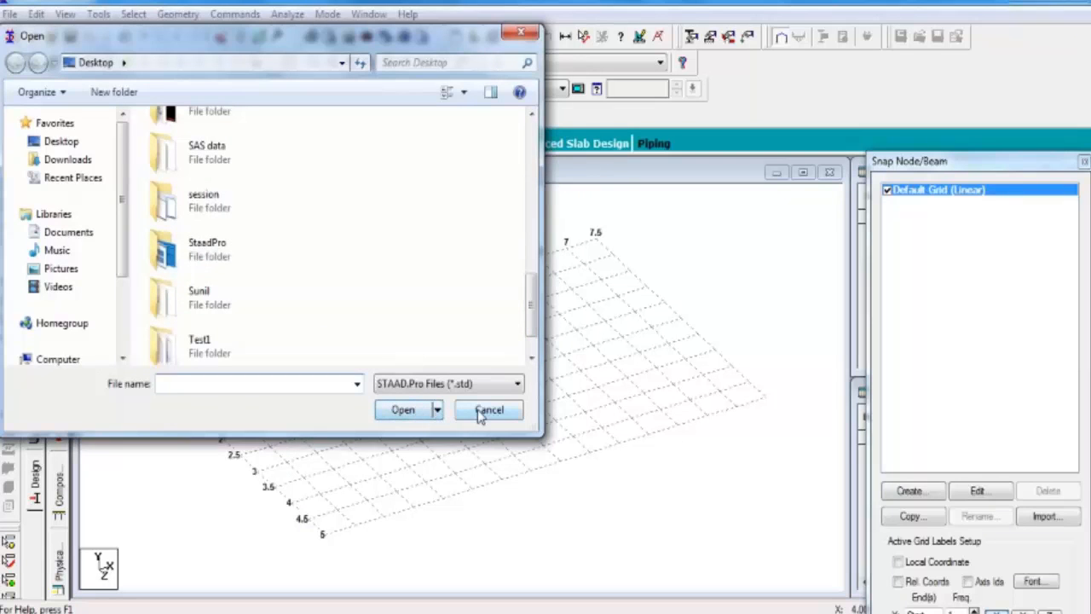
{"action": "left_click", "coordinate": [523, 37]}
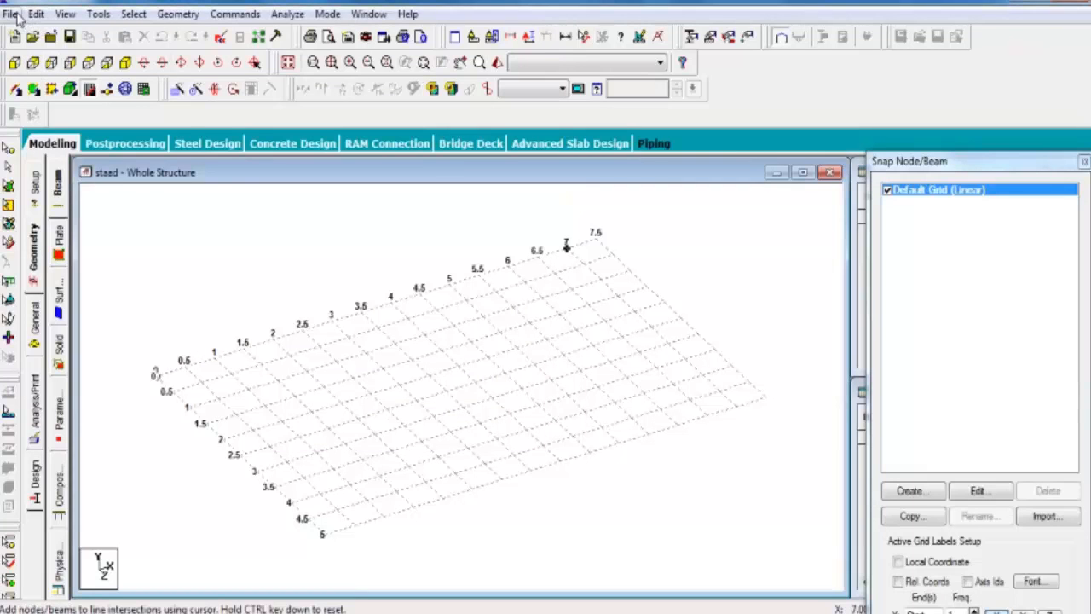
Step: Place a node at X 7 on the grid's Z 0 line, end node placement and decline the auto save
{"action": "left_click", "coordinate": [12, 15]}
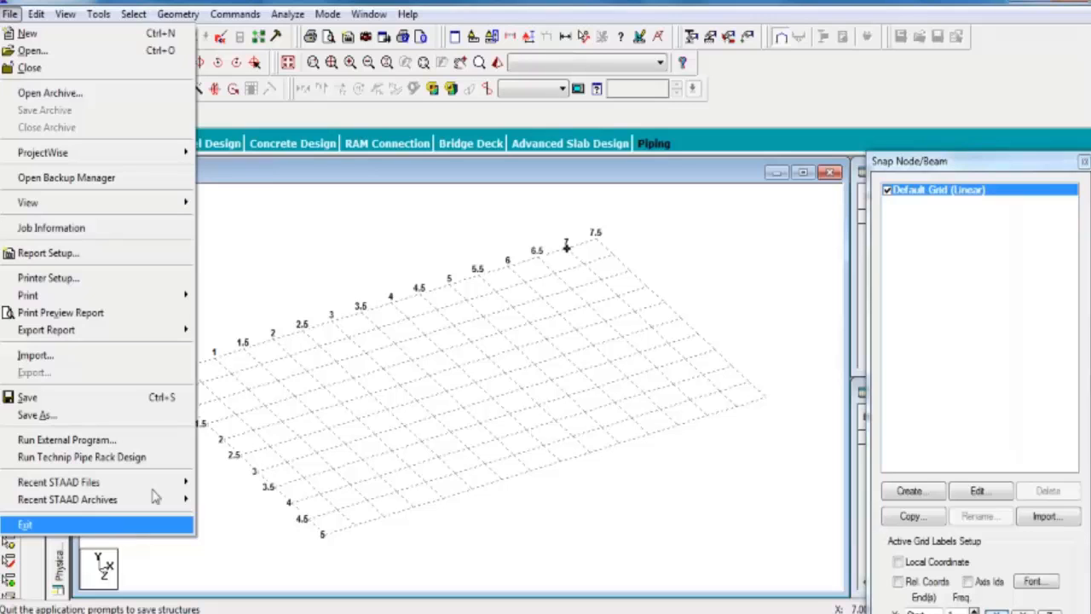
{"action": "left_click", "coordinate": [263, 292]}
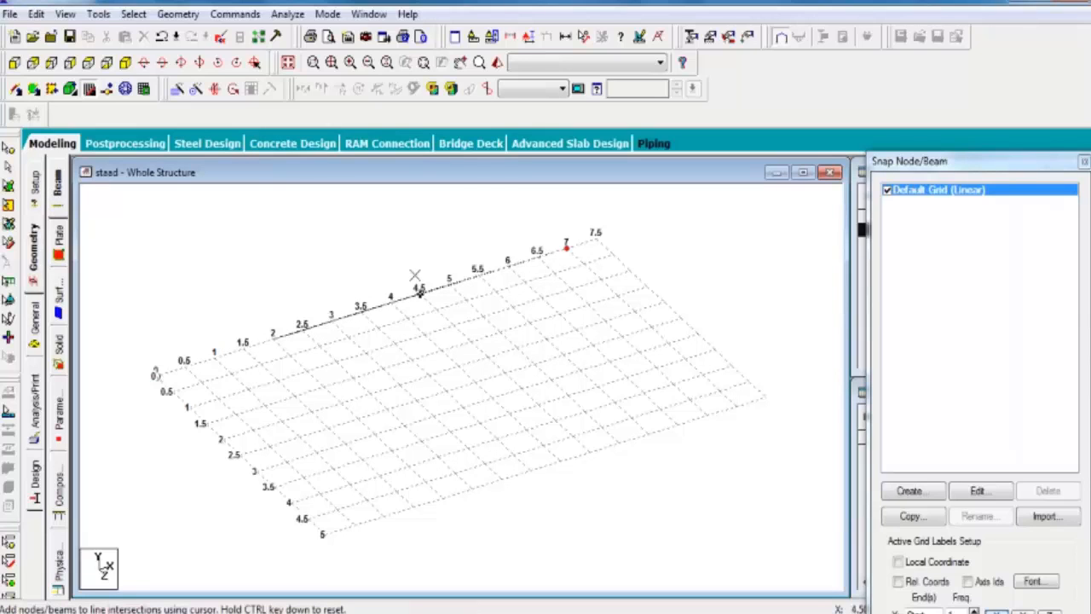
{"action": "left_click", "coordinate": [566, 247]}
{"action": "key", "text": "Escape"}
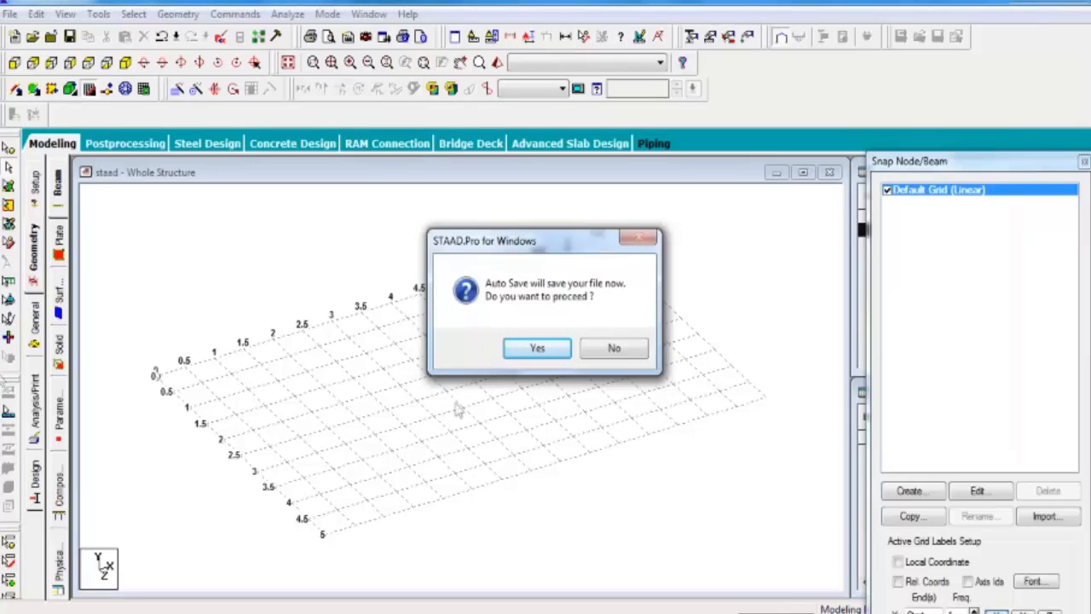
{"action": "left_click", "coordinate": [613, 349]}
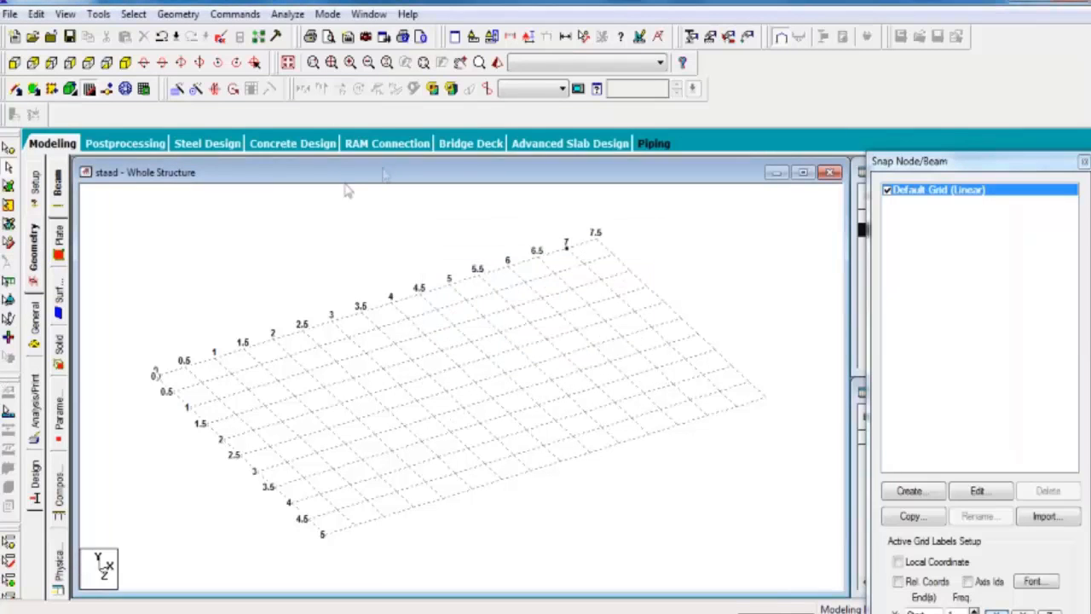
Step: View the grid from the front, back, both sides, top and bottom, and return to the isometric view
{"action": "left_click", "coordinate": [14, 64]}
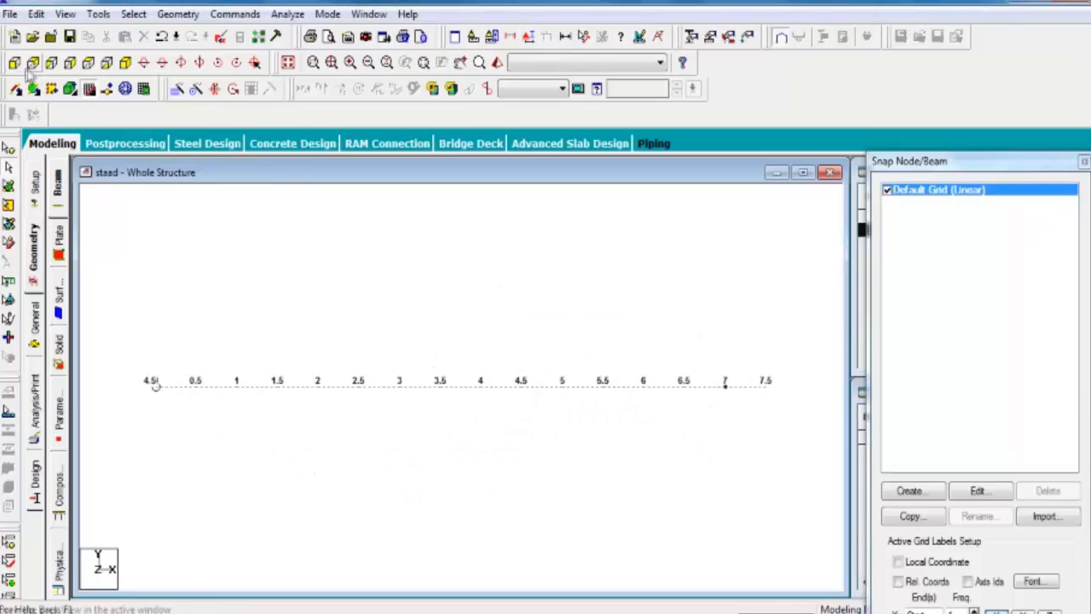
{"action": "left_click", "coordinate": [32, 63]}
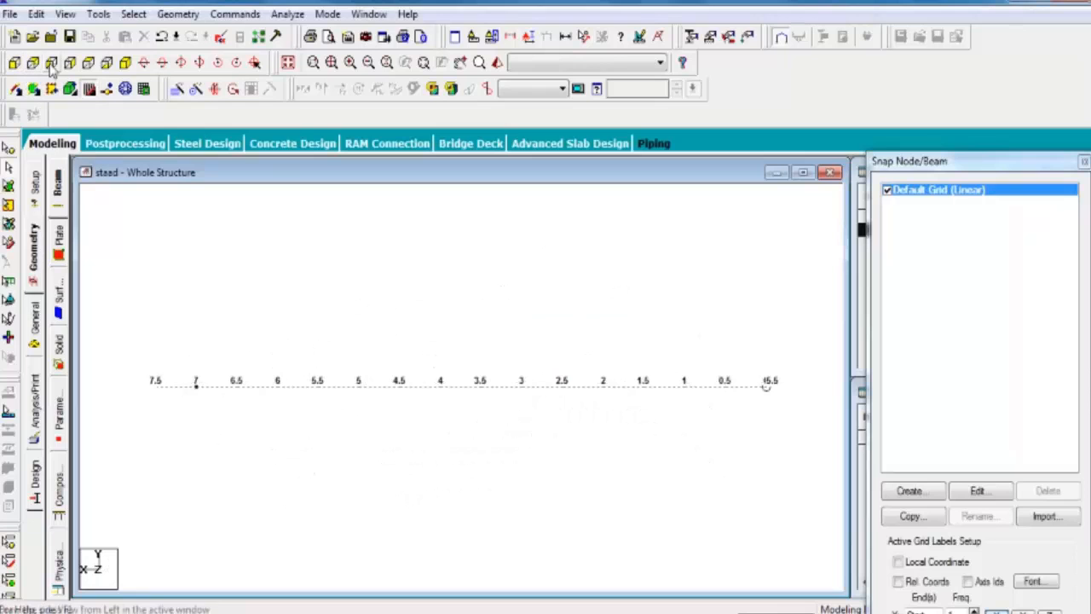
{"action": "left_click", "coordinate": [51, 63]}
{"action": "left_click", "coordinate": [70, 63]}
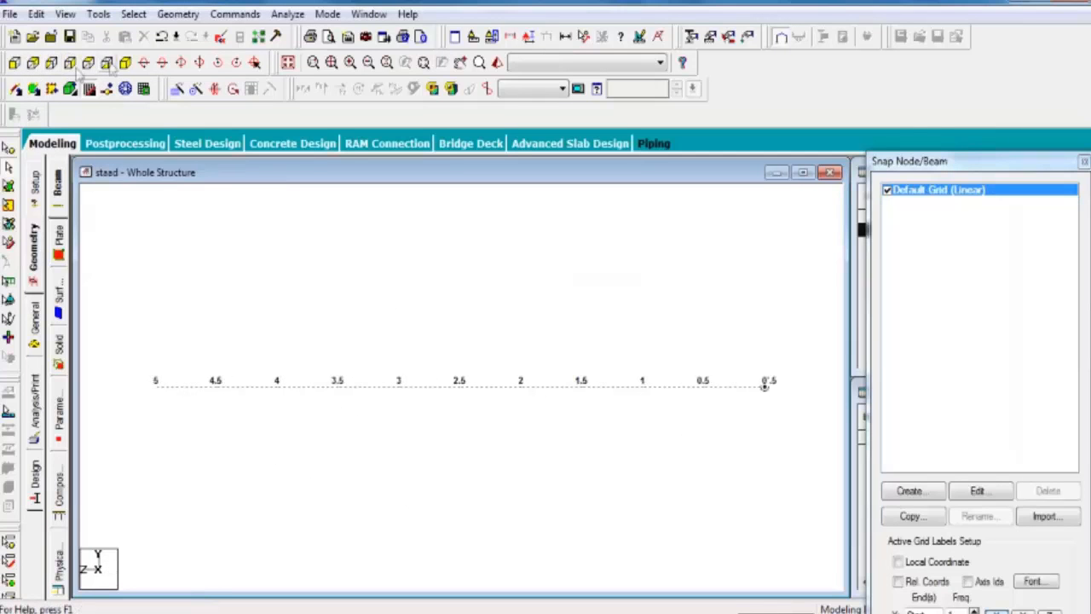
{"action": "left_click", "coordinate": [88, 63]}
{"action": "left_click", "coordinate": [107, 63]}
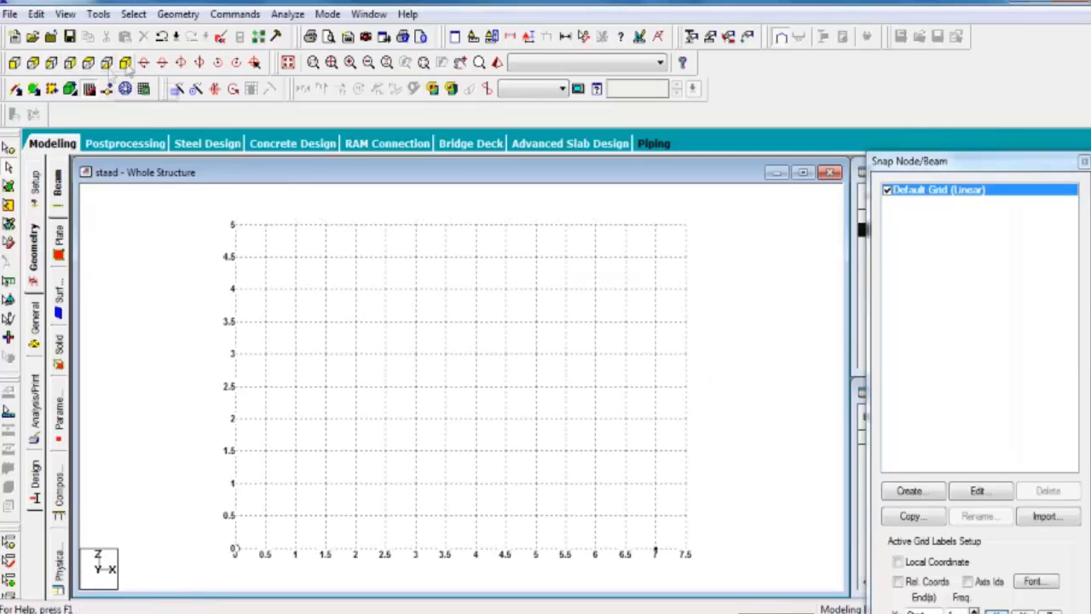
{"action": "left_click", "coordinate": [125, 63]}
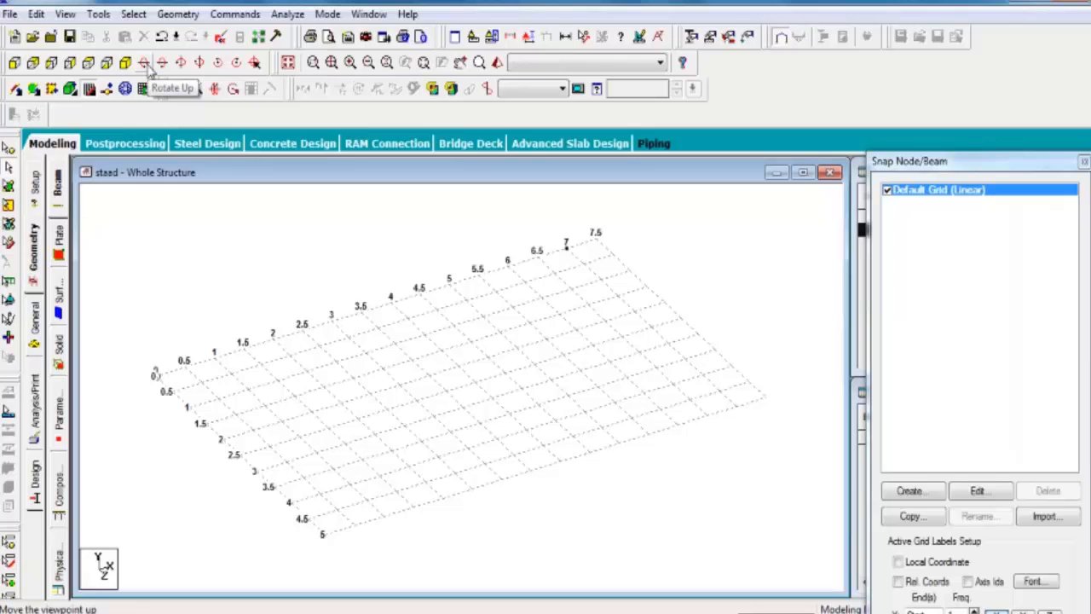
Step: Rotate the view of the grid up, down and to the left to examine it from different angles
{"action": "left_click", "coordinate": [147, 68]}
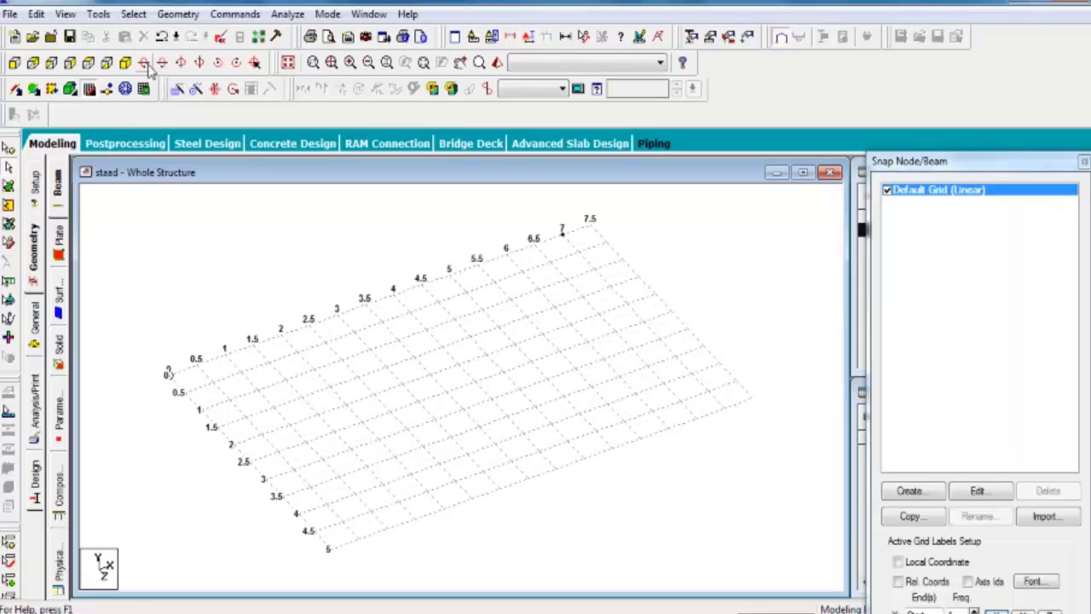
{"action": "left_click", "coordinate": [147, 68]}
{"action": "left_click", "coordinate": [145, 64]}
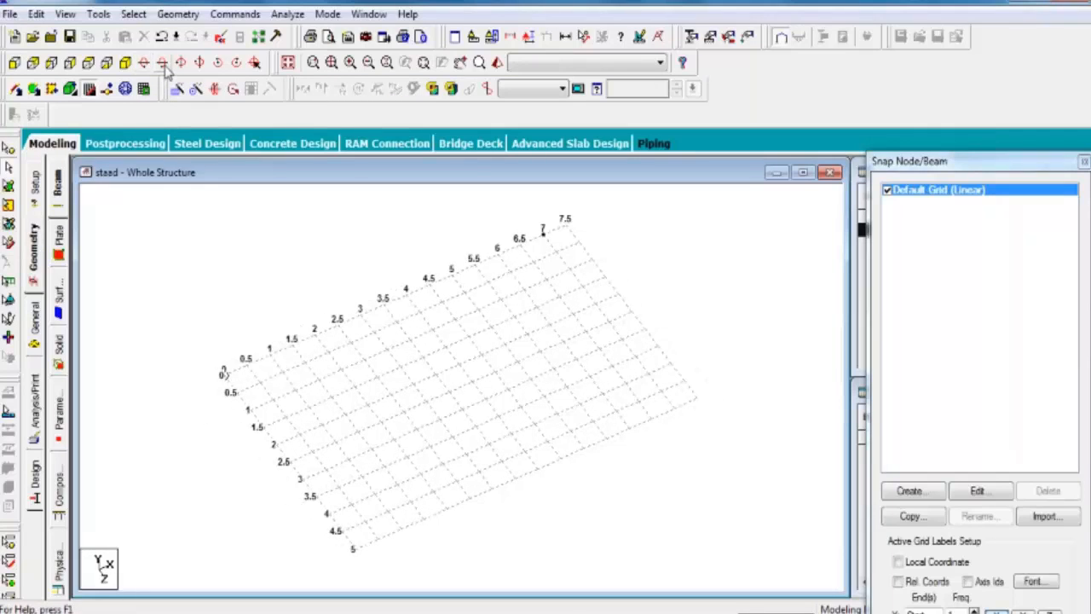
{"action": "left_click", "coordinate": [165, 68]}
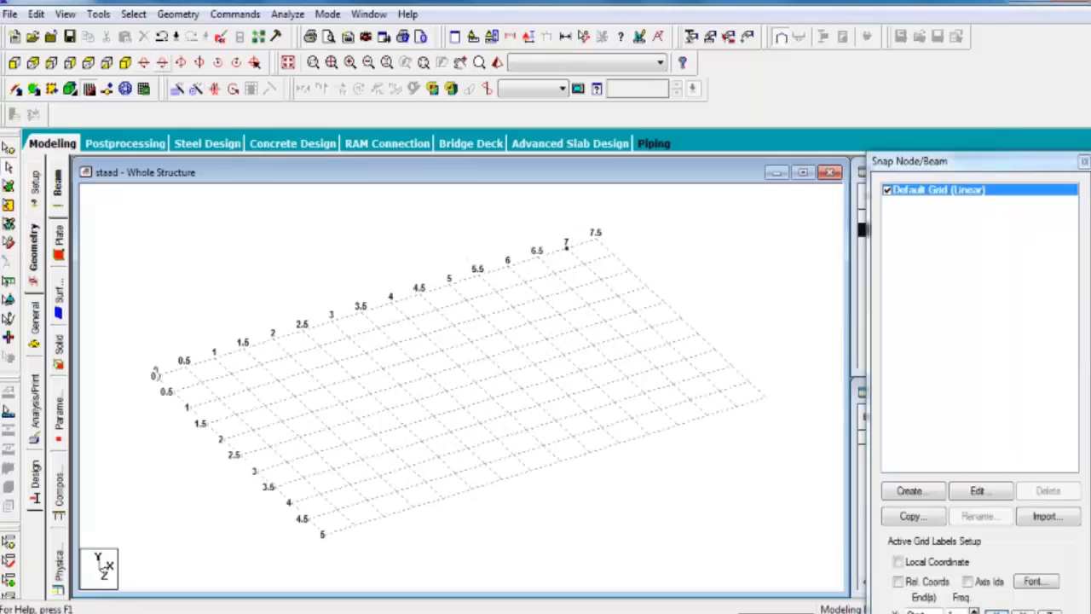
{"action": "left_click", "coordinate": [165, 68]}
{"action": "left_click", "coordinate": [165, 68]}
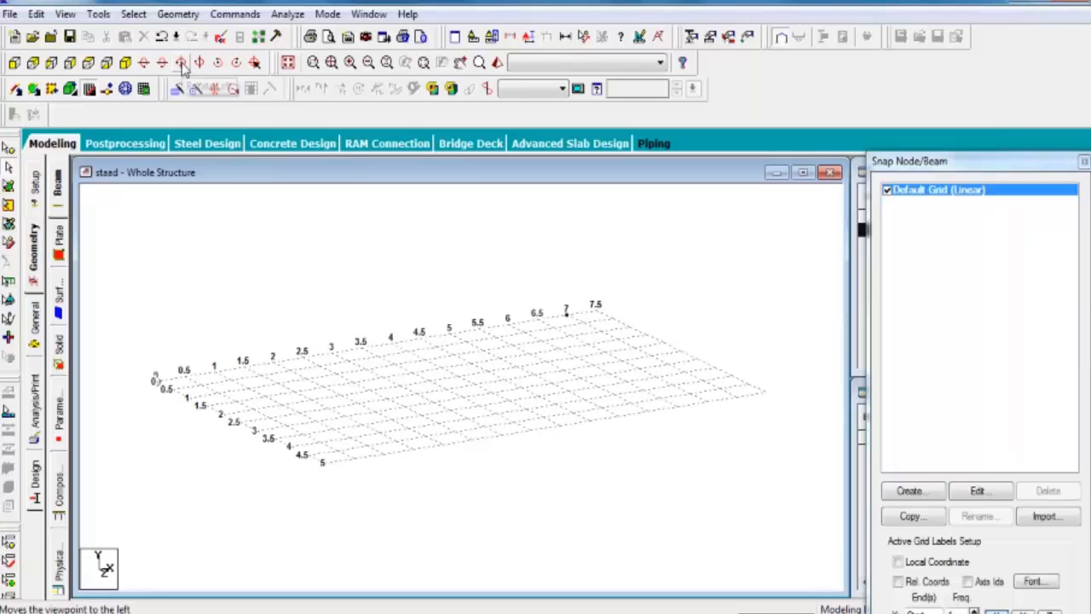
{"action": "left_click", "coordinate": [181, 65]}
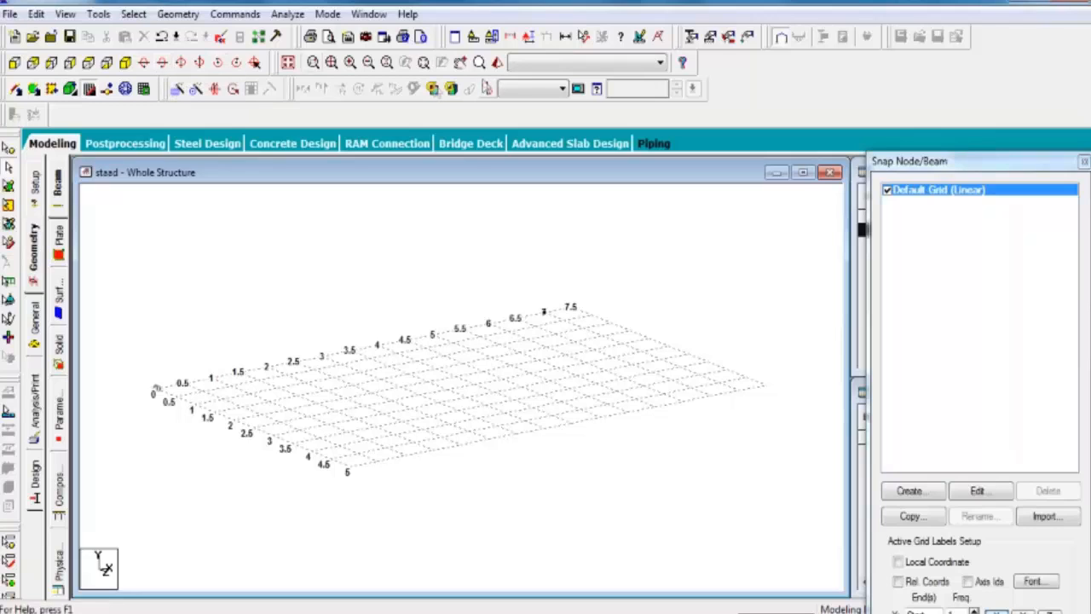
Step: Open the 3D rendered view of the structure, look at it and close it
{"action": "left_click", "coordinate": [498, 70]}
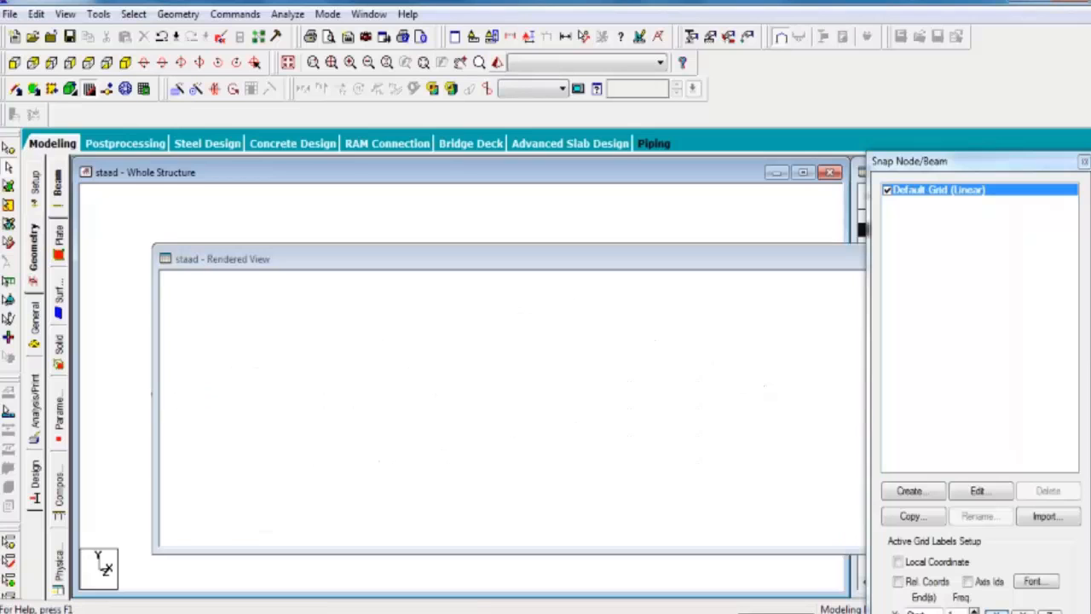
{"action": "left_click_drag", "start_coordinate": [525, 275], "coordinate": [354, 277]}
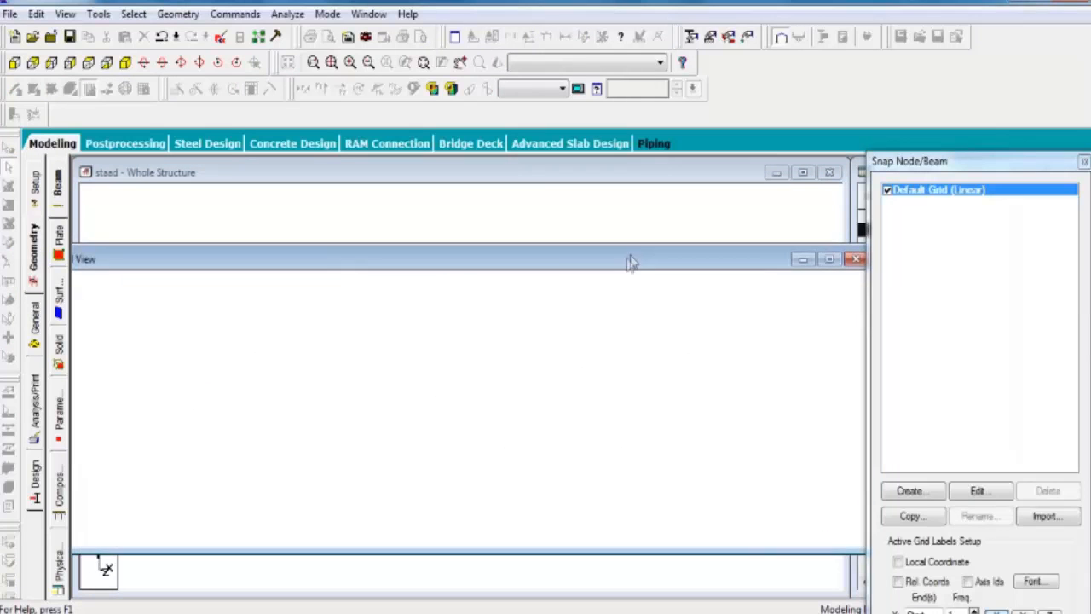
{"action": "left_click_drag", "start_coordinate": [643, 261], "coordinate": [363, 280]}
{"action": "left_click", "coordinate": [573, 280]}
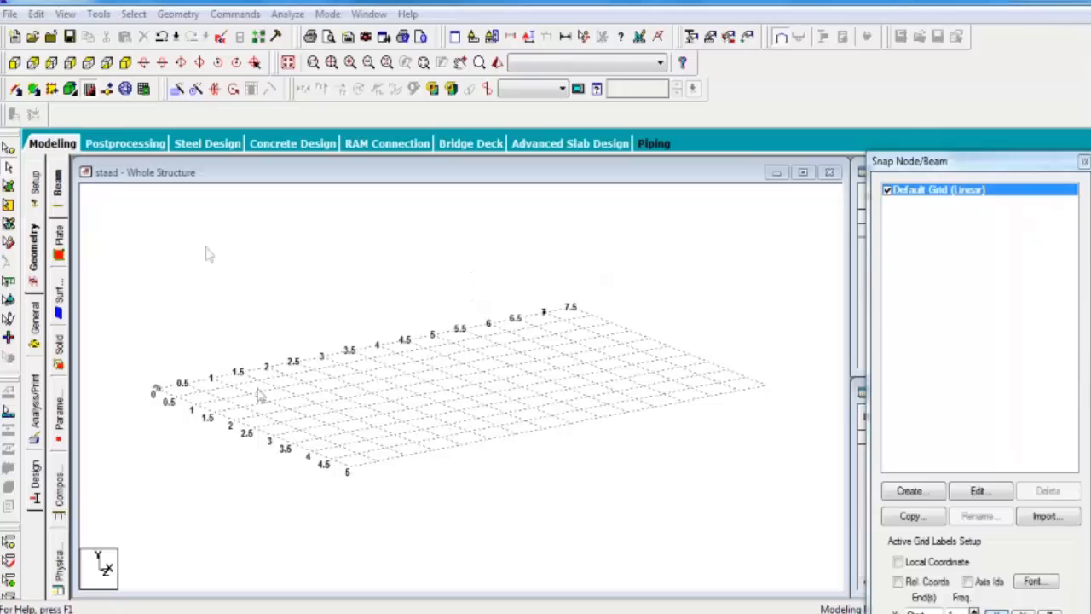
Step: In front view, change the default grid to the X-Y plane with 1 m spacing in both X and Y
{"action": "left_click", "coordinate": [14, 63]}
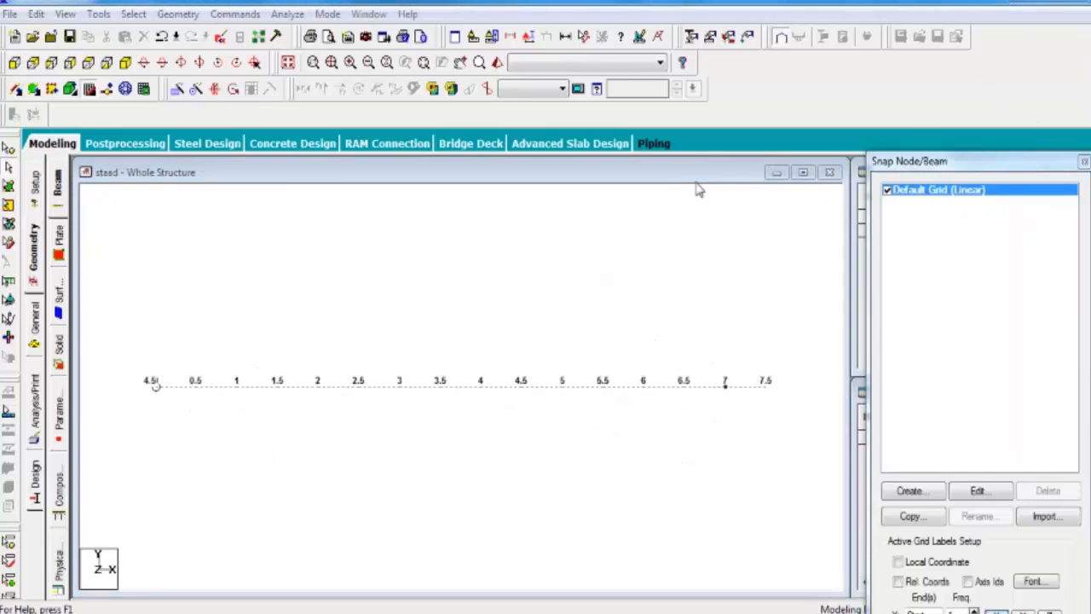
{"action": "double_click", "coordinate": [976, 163]}
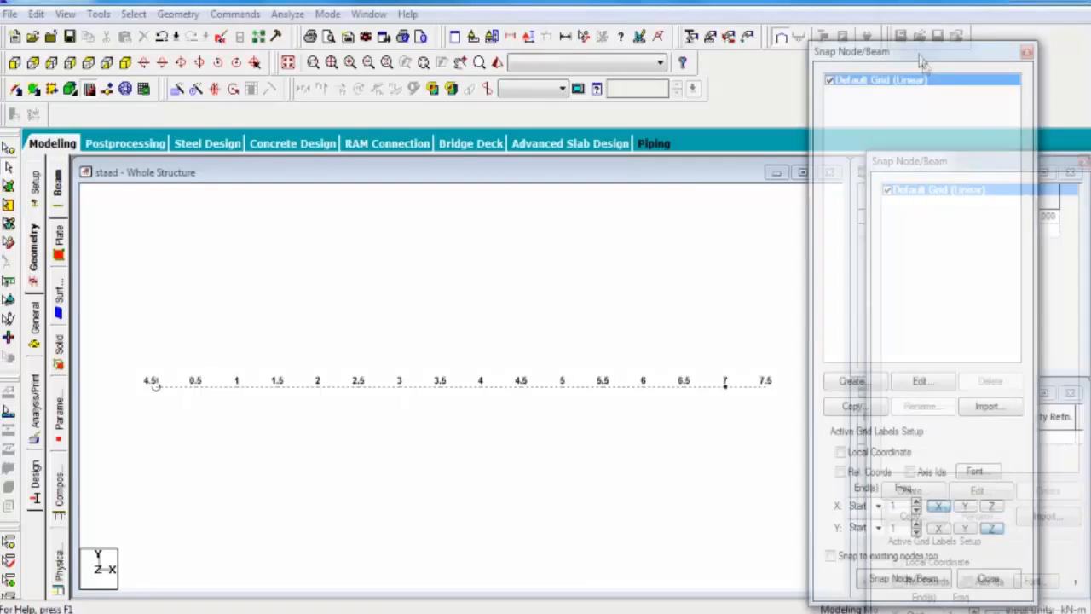
{"action": "left_click", "coordinate": [927, 383]}
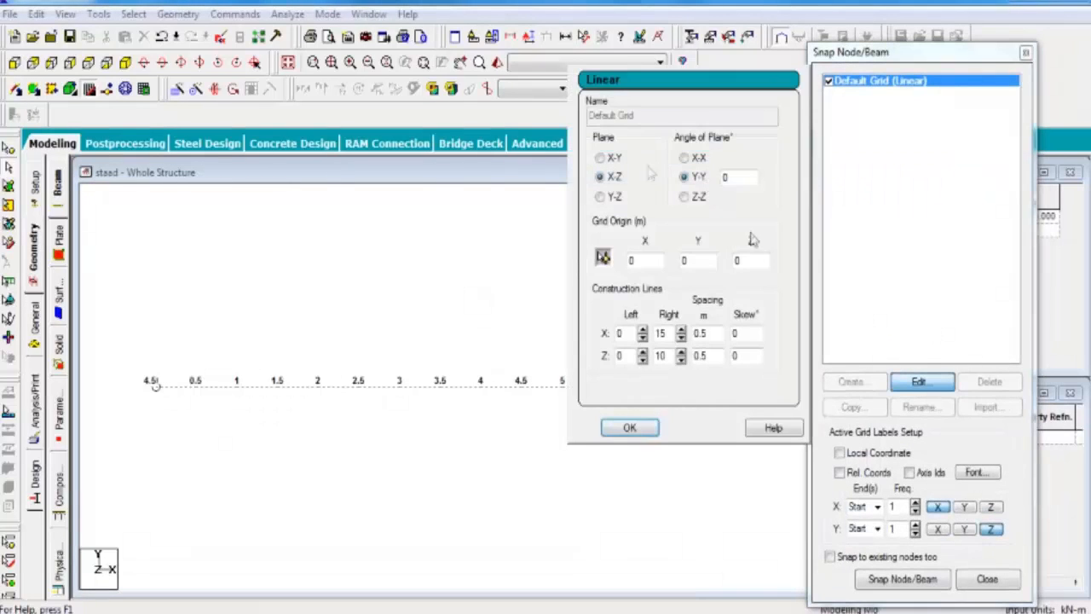
{"action": "left_click", "coordinate": [601, 159]}
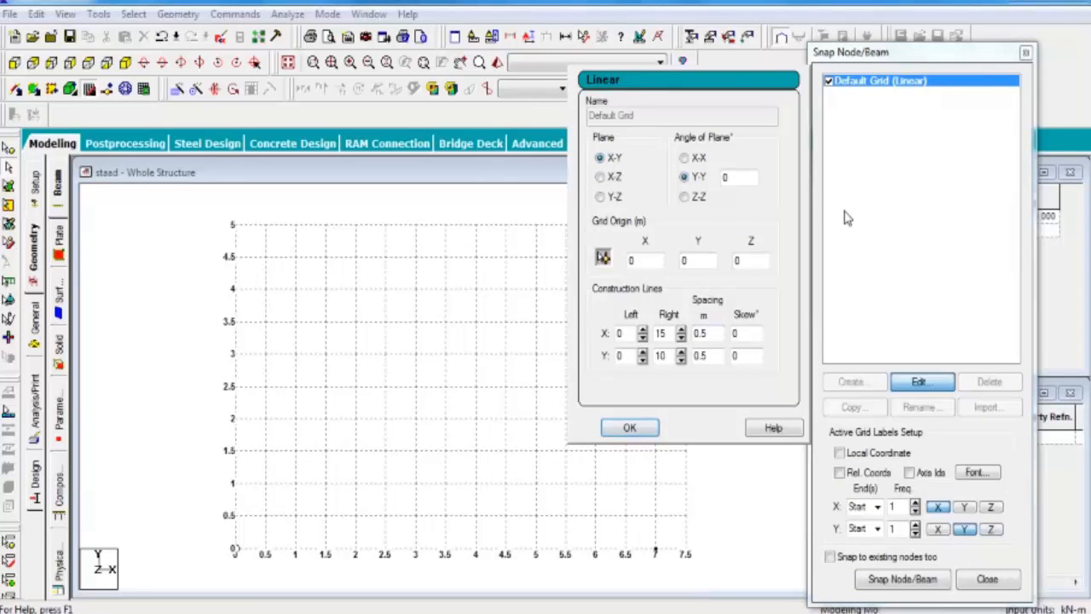
{"action": "left_click_drag", "start_coordinate": [716, 333], "coordinate": [692, 333]}
{"action": "type", "text": "1"}
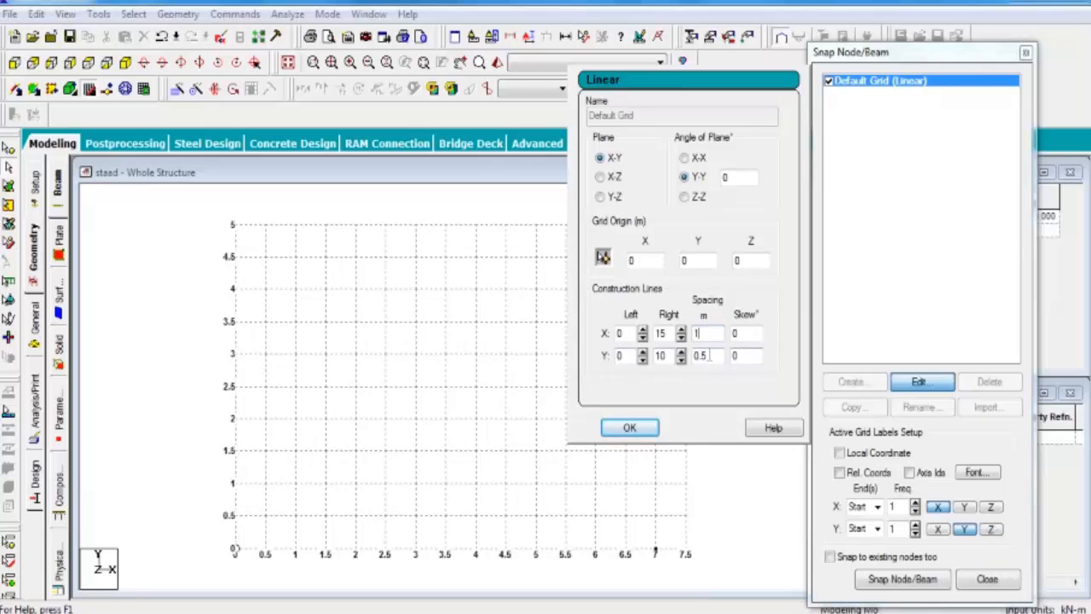
{"action": "double_click", "coordinate": [710, 355]}
{"action": "type", "text": "1"}
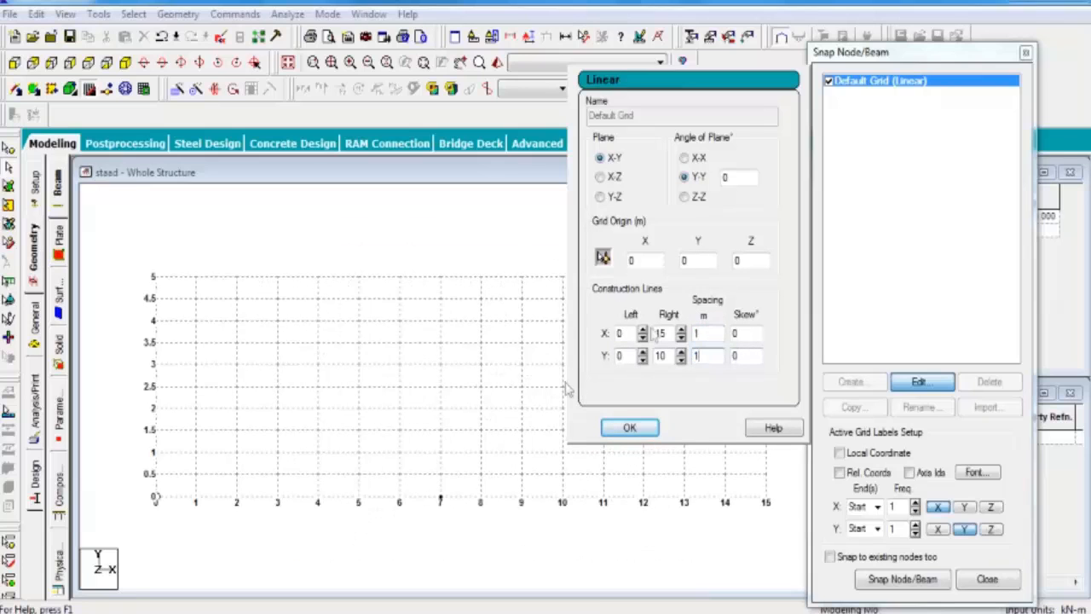
Step: Set the grid's right-hand X construction lines to 10 and accept the grid settings
{"action": "double_click", "coordinate": [660, 333]}
{"action": "type", "text": "0"}
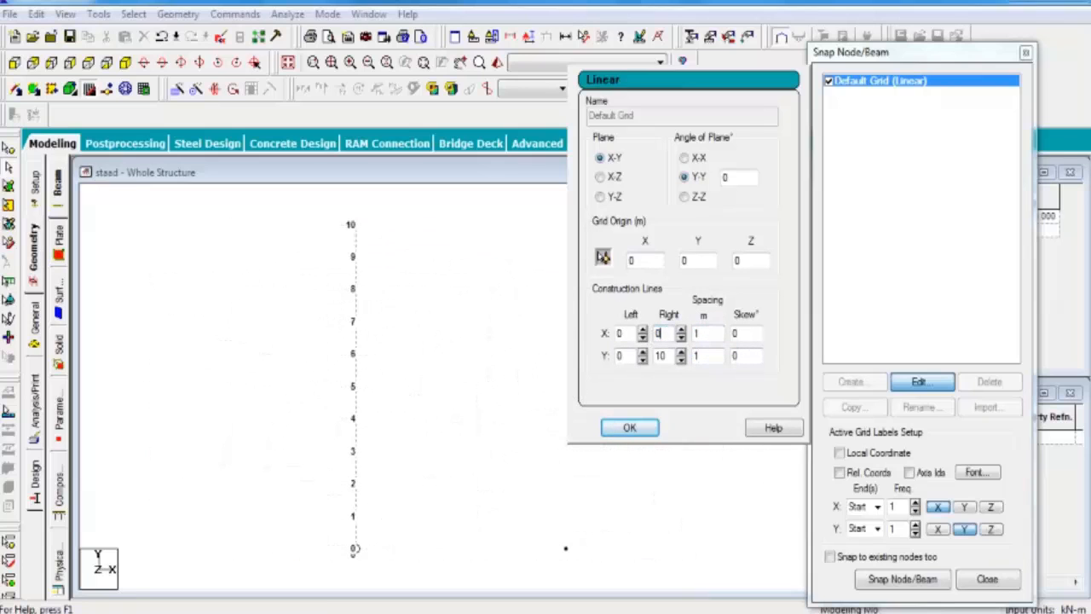
{"action": "key", "text": "BackSpace"}
{"action": "type", "text": "10"}
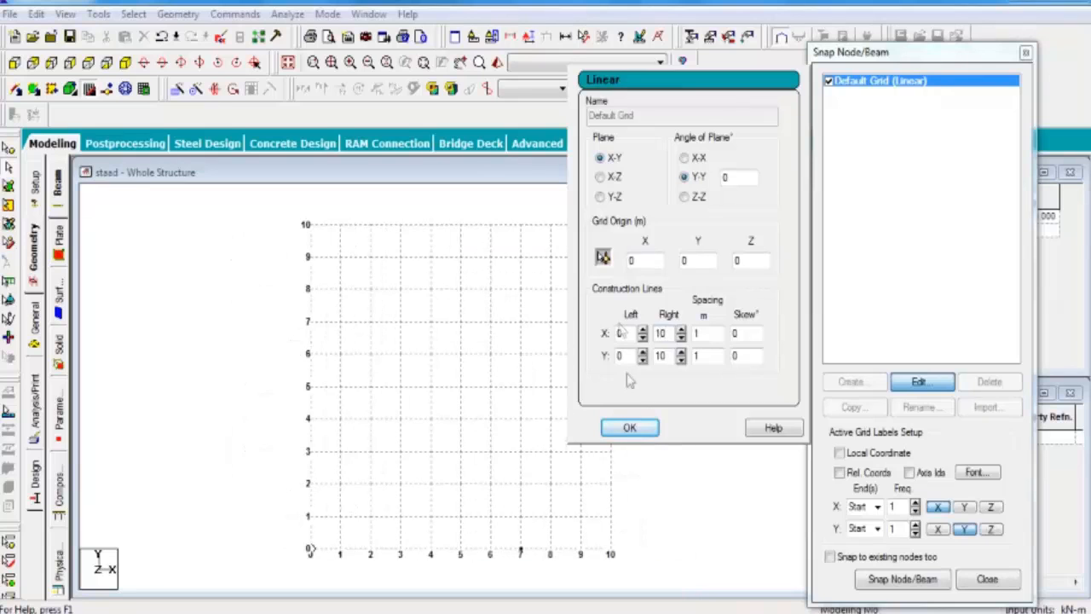
{"action": "left_click", "coordinate": [629, 428]}
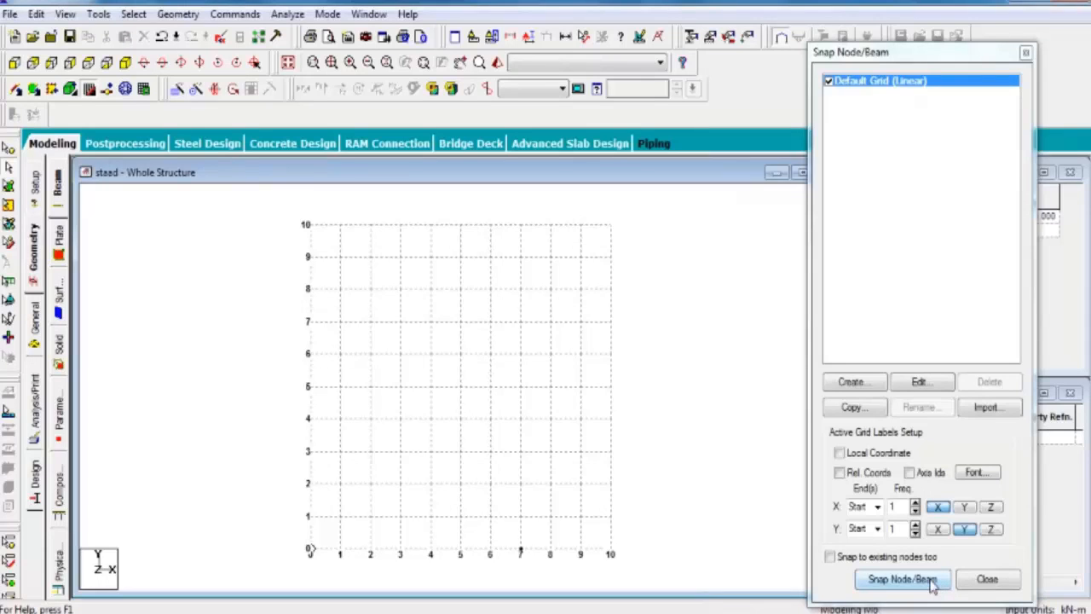
Step: Draw a portal frame of three beams through (0,0), (0,4), (4,4) and (4,0), and end beam placement
{"action": "left_click", "coordinate": [931, 582]}
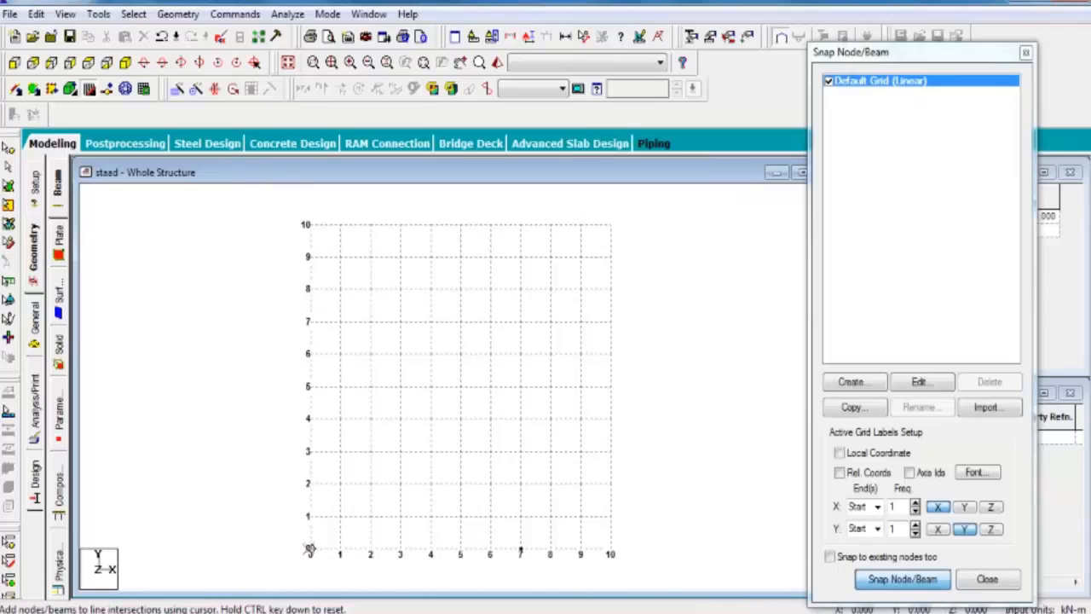
{"action": "left_click", "coordinate": [310, 550]}
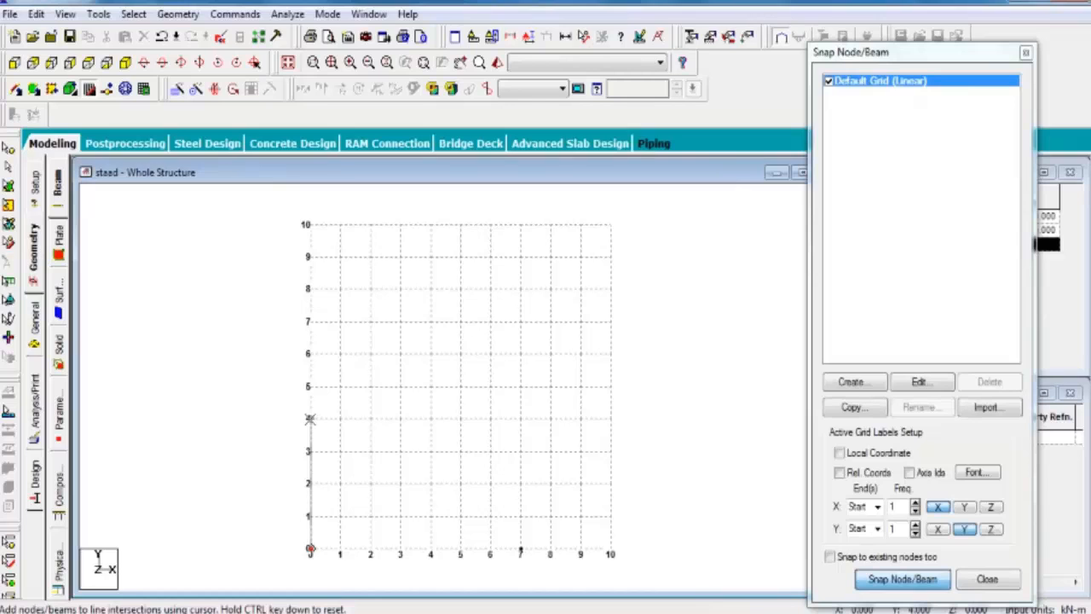
{"action": "left_click", "coordinate": [311, 419]}
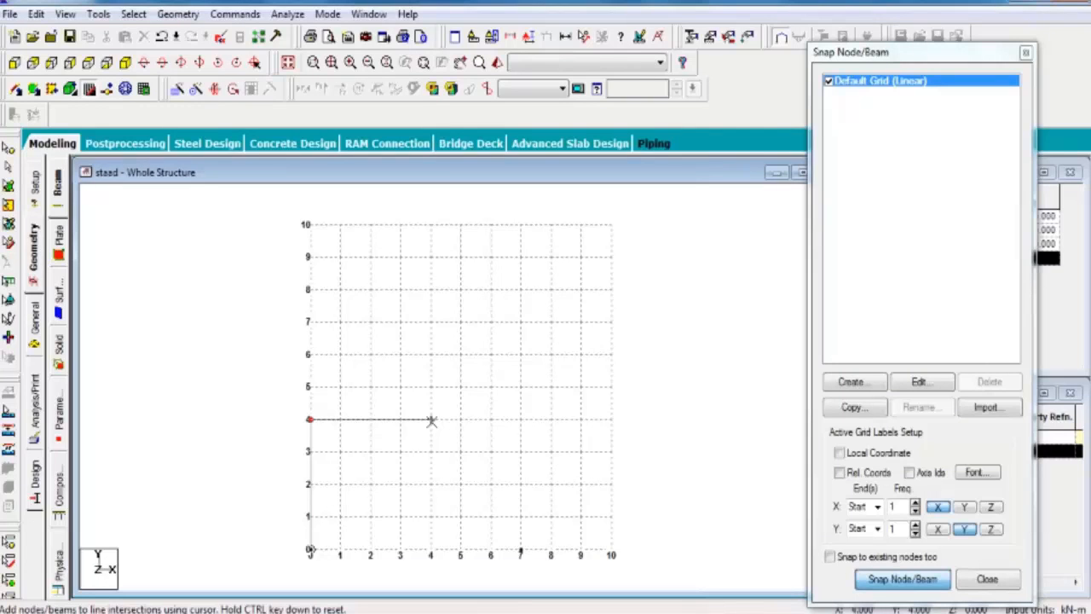
{"action": "left_click", "coordinate": [431, 419]}
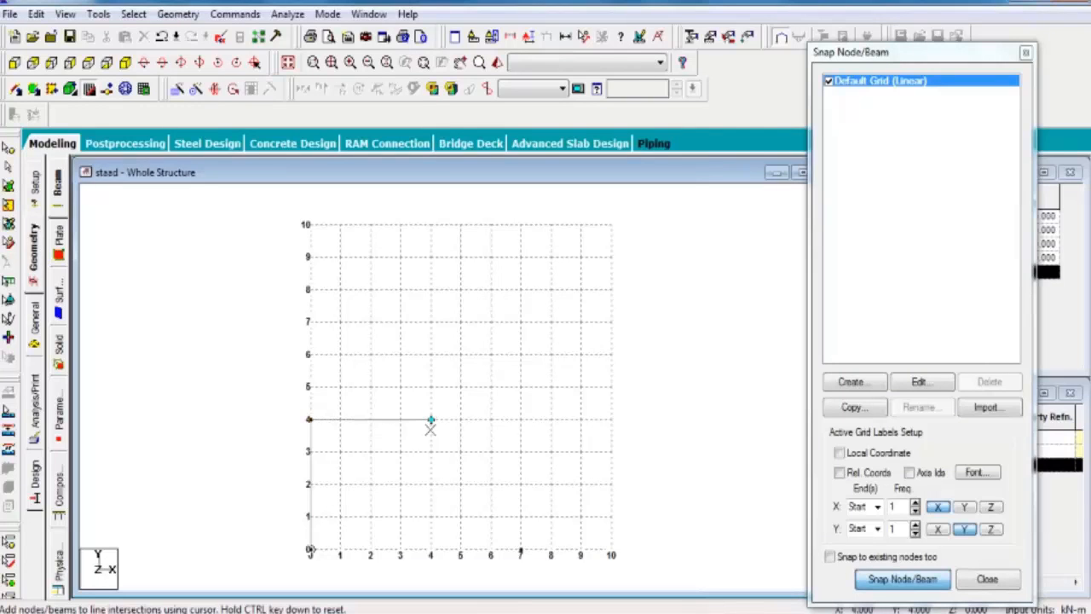
{"action": "left_click", "coordinate": [432, 552]}
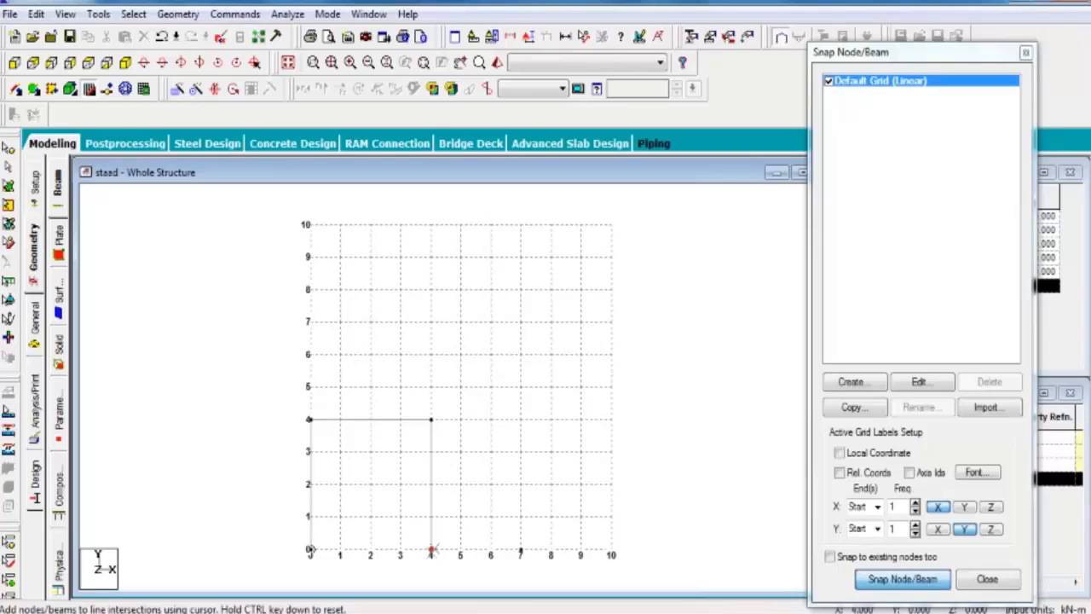
{"action": "key", "text": "Escape"}
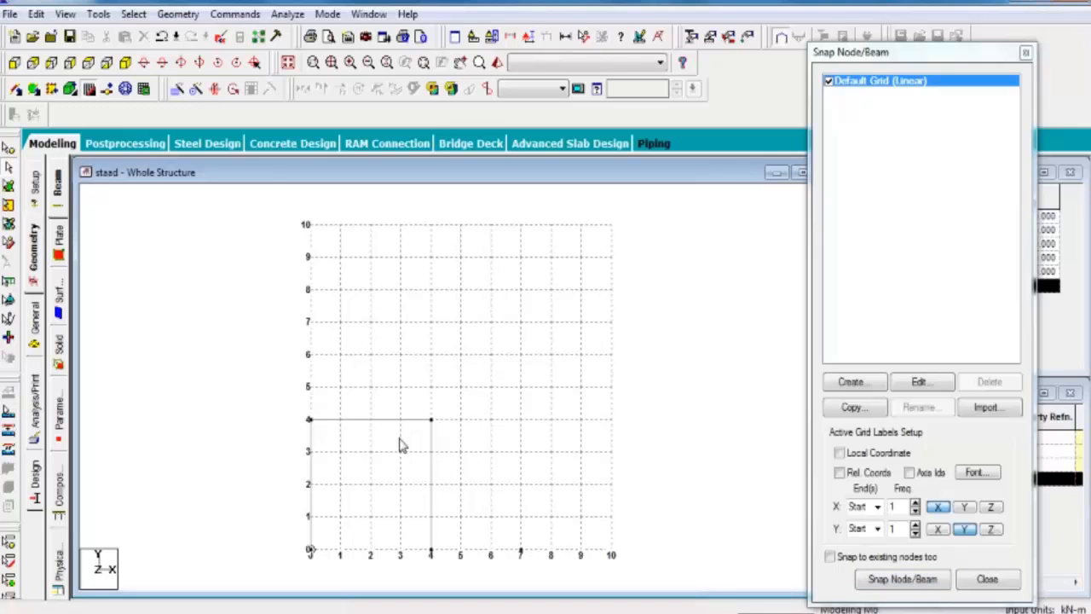
Step: Select the whole portal frame in isometric view and set up a 3D Repeat along Z with 3 steps at 4 m spacing
{"action": "left_click", "coordinate": [125, 65]}
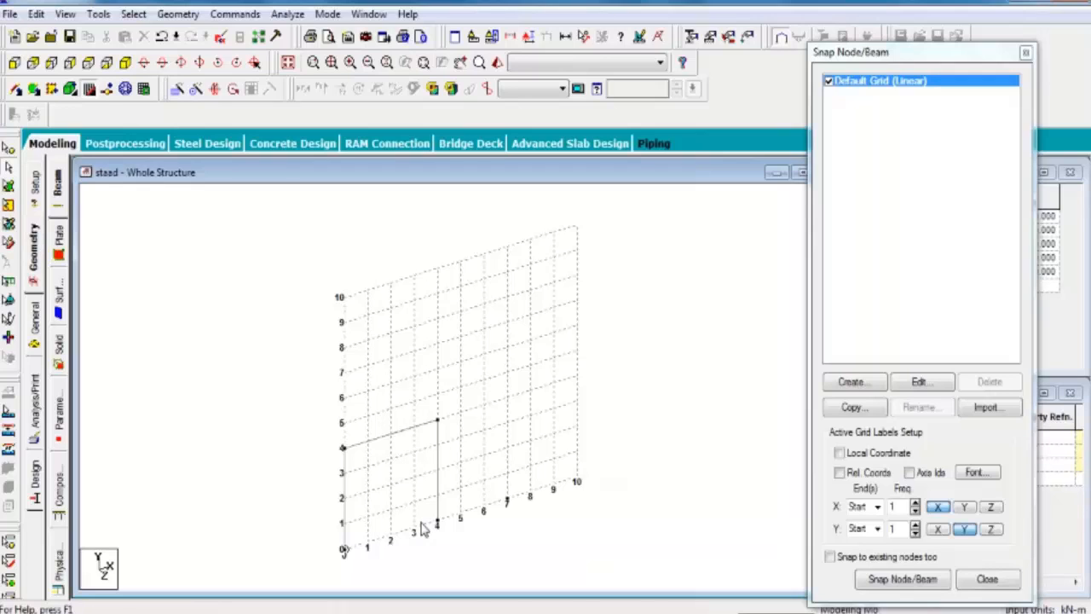
{"action": "left_click_drag", "start_coordinate": [476, 554], "coordinate": [332, 378]}
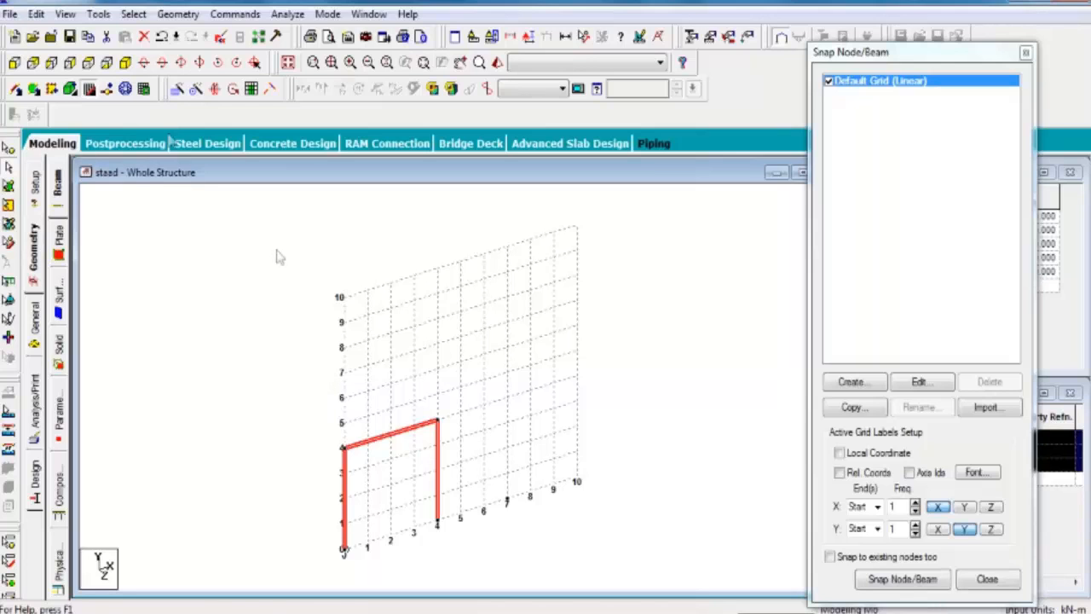
{"action": "left_click", "coordinate": [177, 92]}
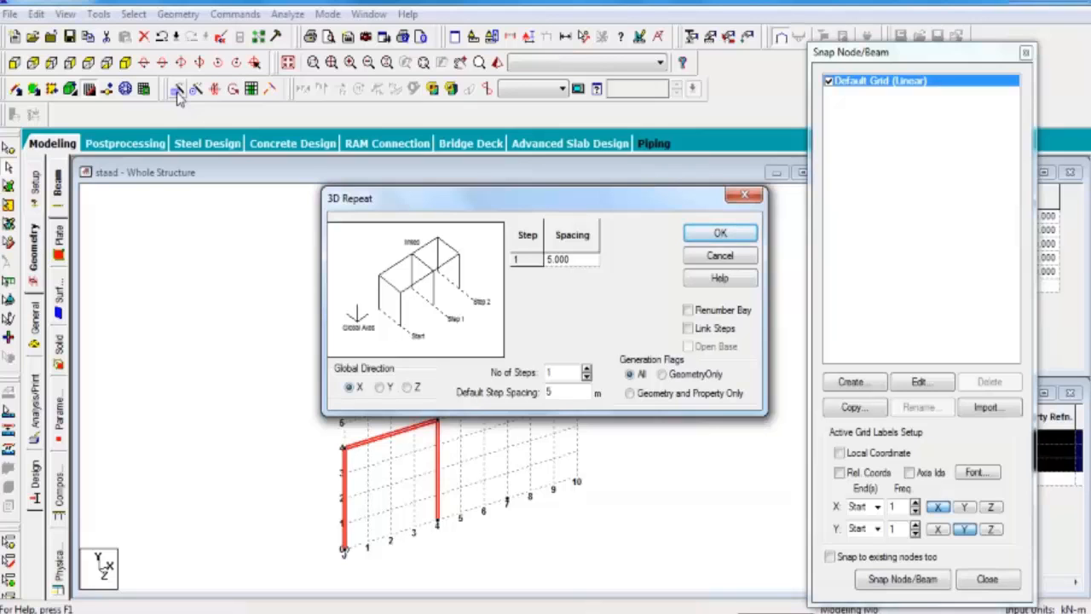
{"action": "left_click_drag", "start_coordinate": [625, 201], "coordinate": [636, 120]}
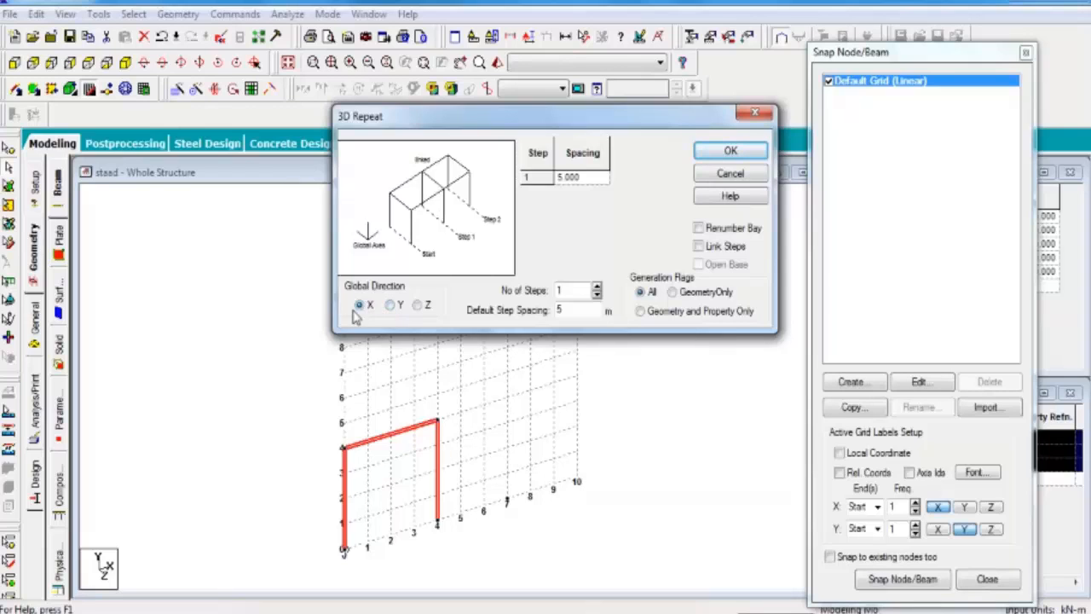
{"action": "left_click", "coordinate": [418, 307]}
{"action": "left_click", "coordinate": [597, 288]}
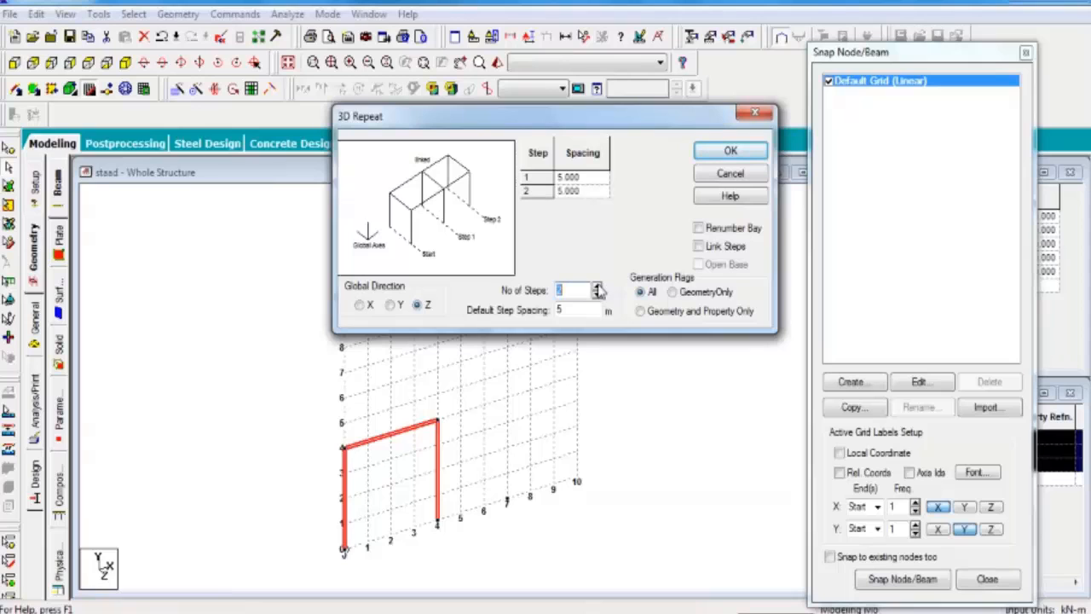
{"action": "left_click", "coordinate": [598, 288]}
{"action": "double_click", "coordinate": [571, 315]}
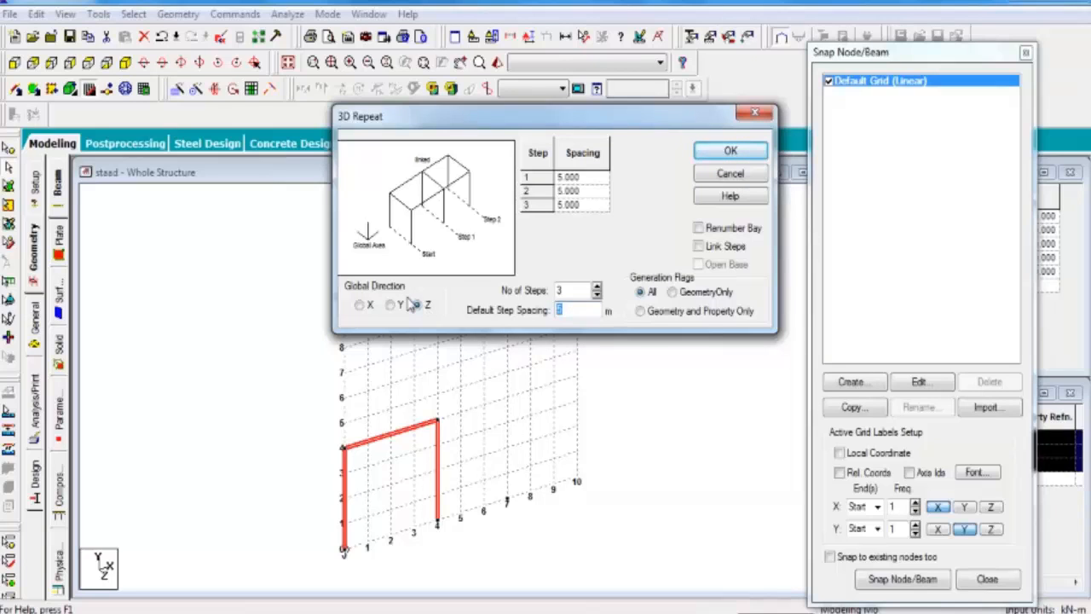
{"action": "type", "text": "4"}
Step: Enable Link Steps and Open Base, generate the repeated frames and decline the auto save
{"action": "left_click", "coordinate": [699, 246]}
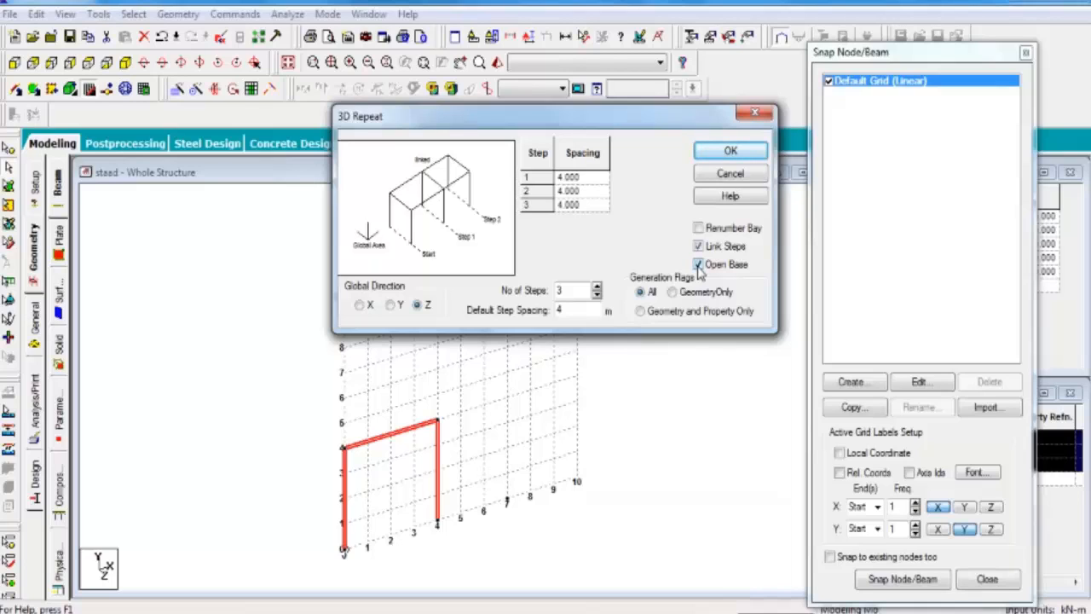
{"action": "left_click", "coordinate": [698, 266]}
{"action": "left_click", "coordinate": [716, 153]}
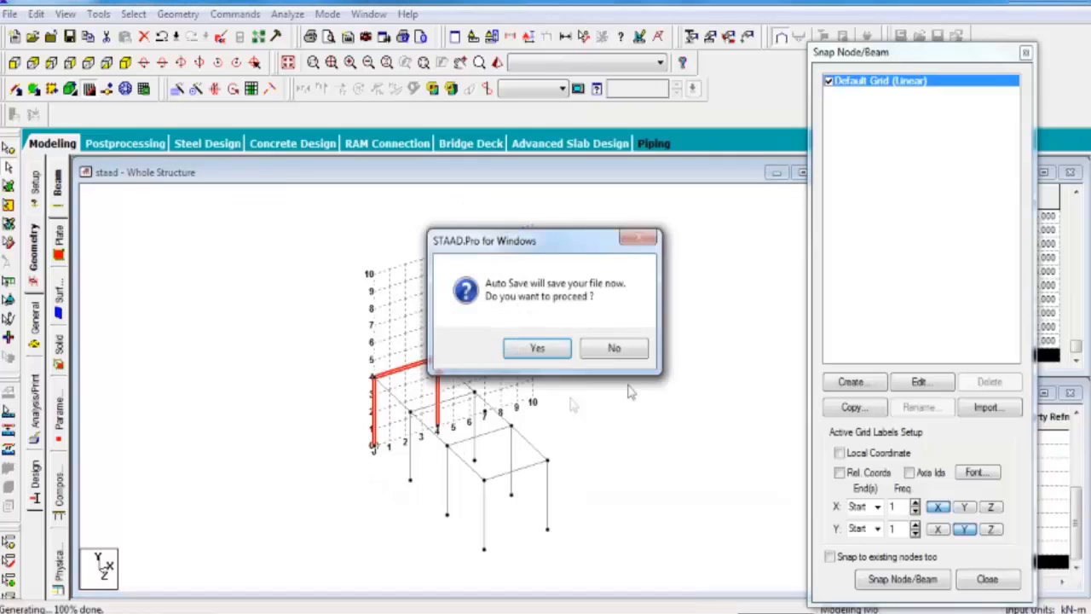
{"action": "left_click", "coordinate": [627, 350]}
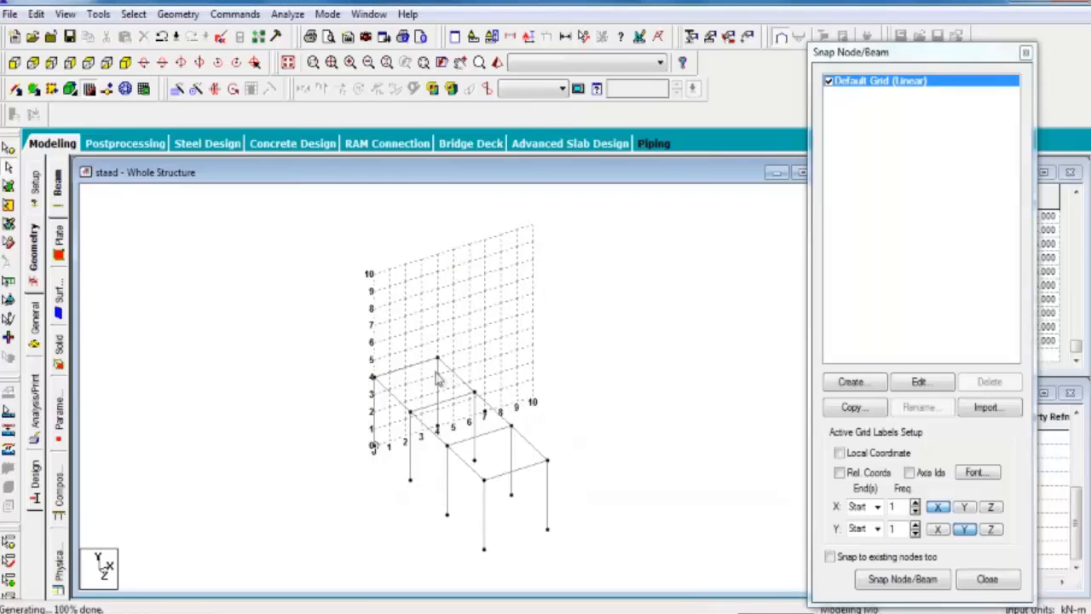
Step: Select the columns and beams in the plane at X = 4 from the front view and check the selection in isometric view
{"action": "left_click", "coordinate": [14, 64]}
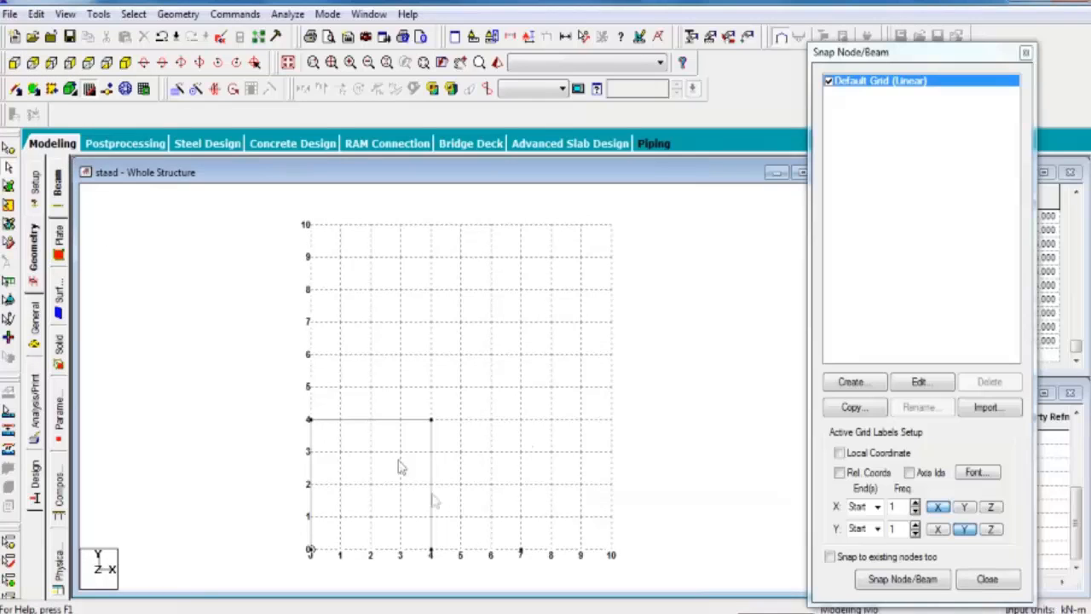
{"action": "left_click_drag", "start_coordinate": [459, 562], "coordinate": [421, 370]}
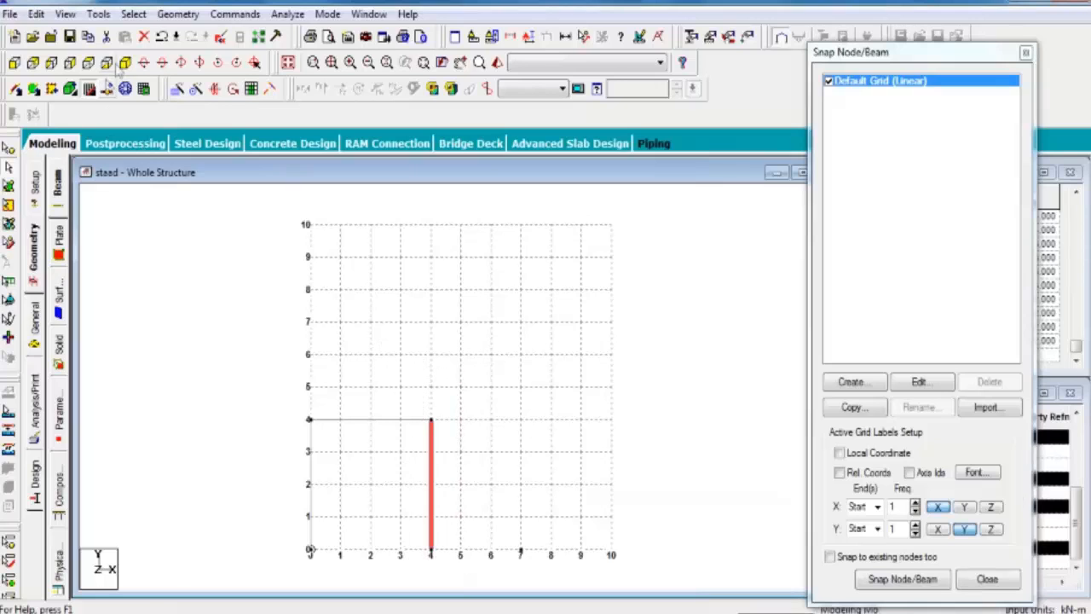
{"action": "left_click", "coordinate": [125, 63]}
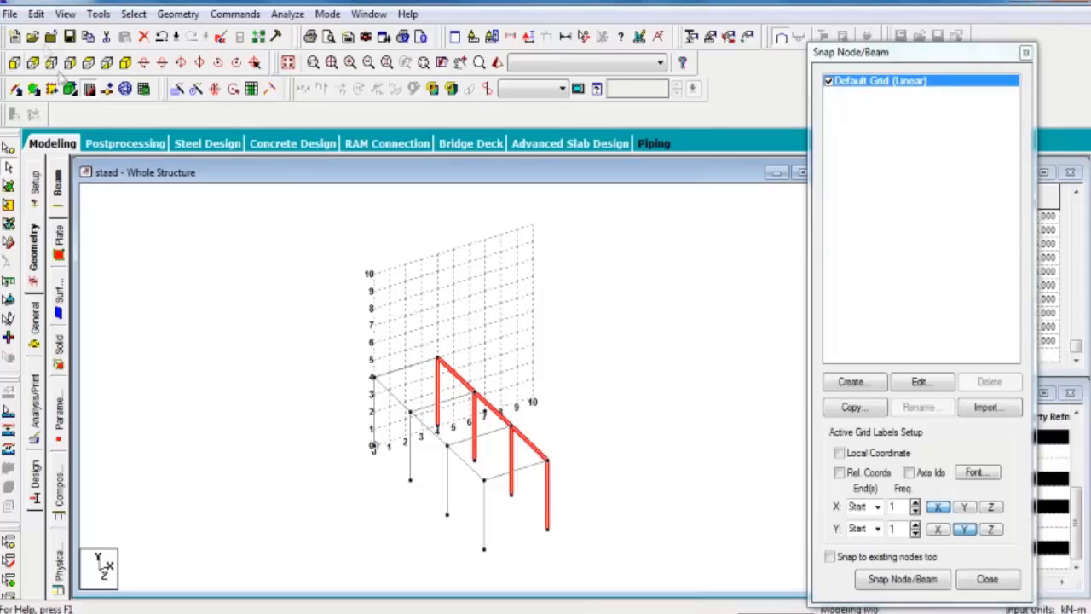
{"action": "left_click", "coordinate": [14, 62]}
{"action": "left_click_drag", "start_coordinate": [415, 368], "coordinate": [490, 558]}
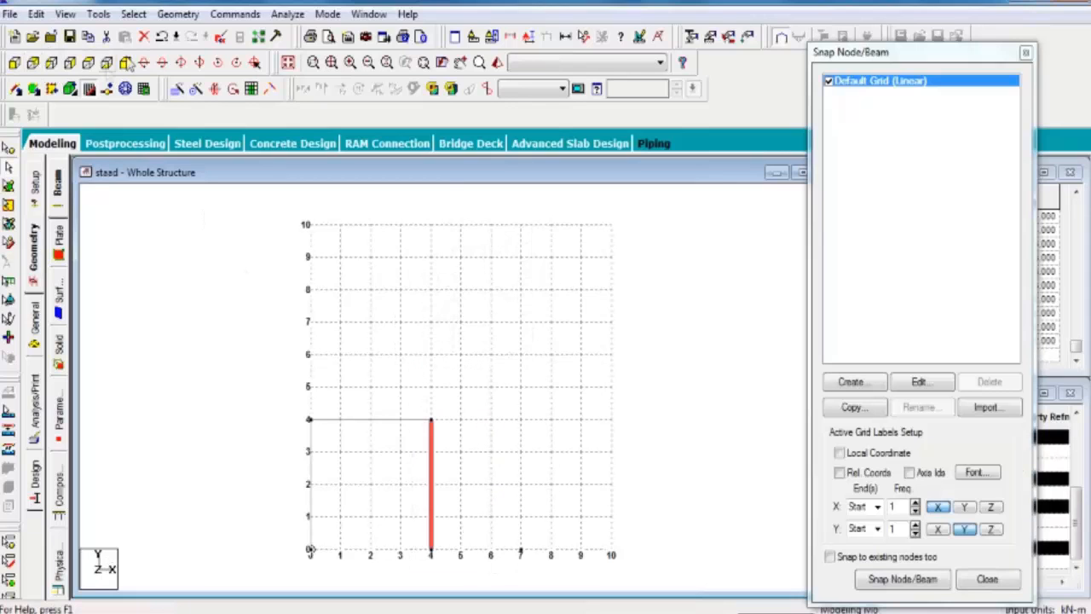
{"action": "left_click", "coordinate": [105, 63]}
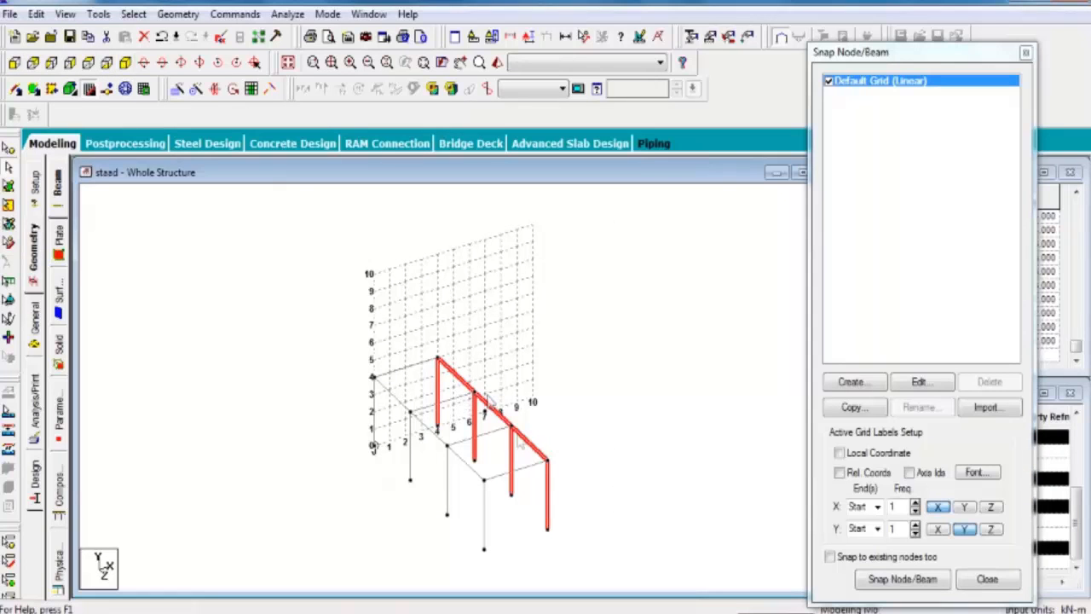
{"action": "left_click", "coordinate": [177, 91]}
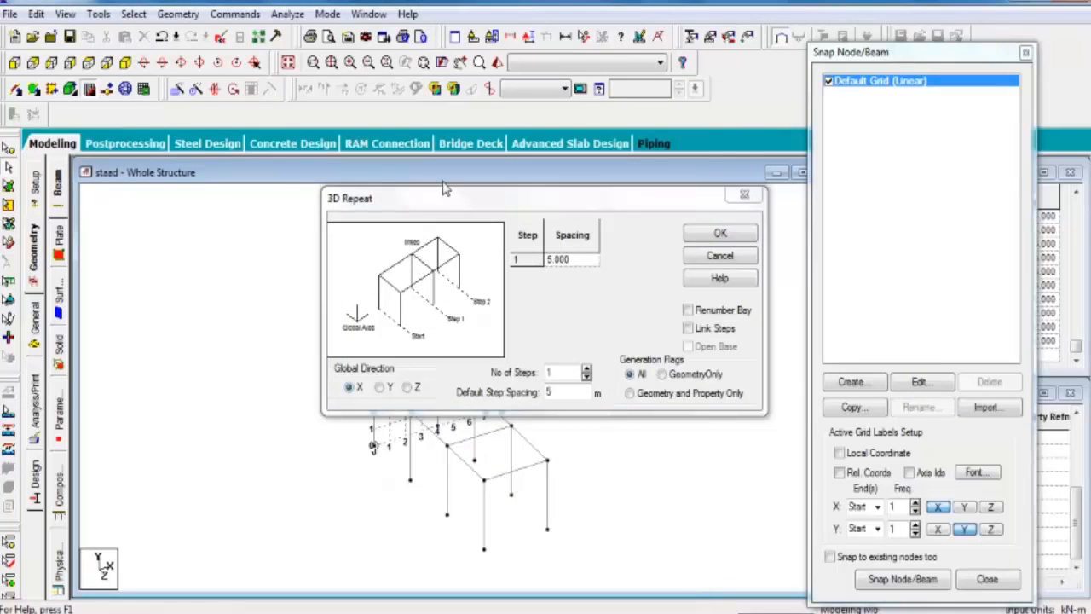
{"action": "left_click_drag", "start_coordinate": [445, 202], "coordinate": [429, 45]}
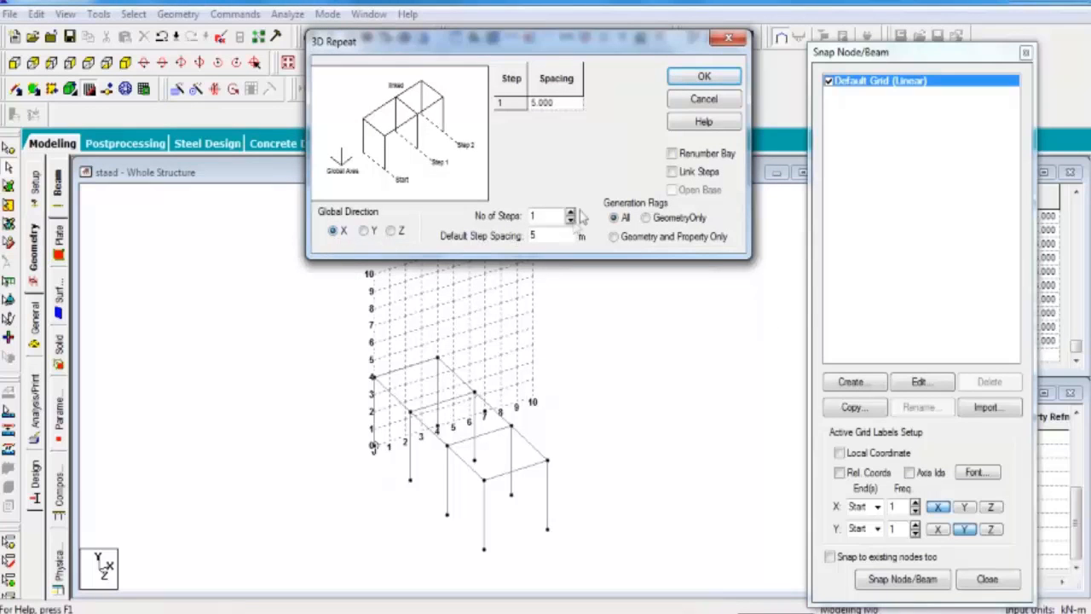
{"action": "left_click", "coordinate": [569, 212]}
{"action": "left_click", "coordinate": [570, 212]}
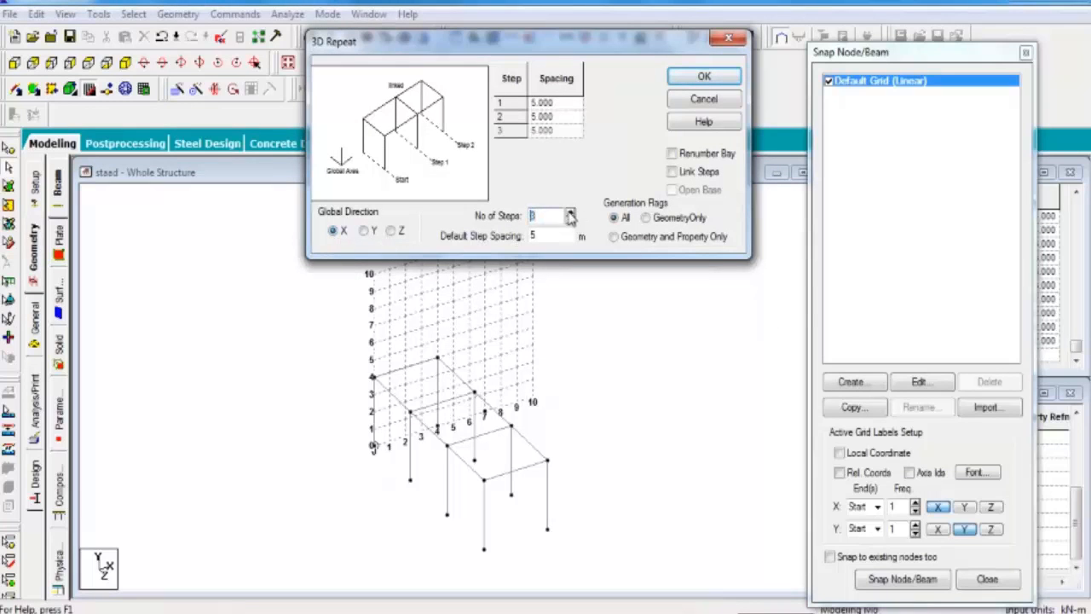
{"action": "double_click", "coordinate": [558, 236]}
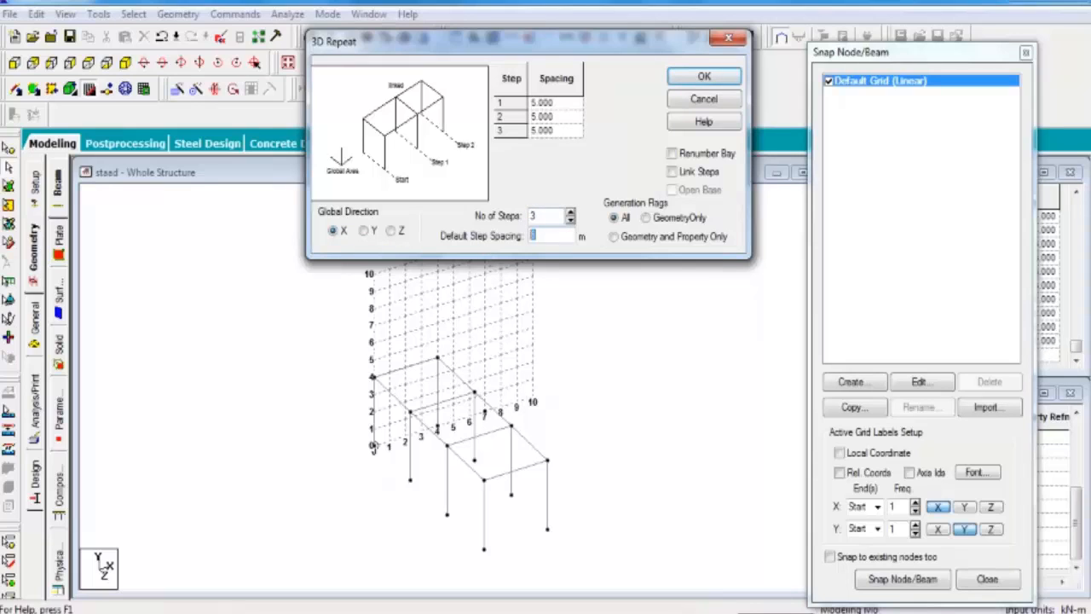
{"action": "type", "text": "3"}
{"action": "left_click", "coordinate": [671, 172]}
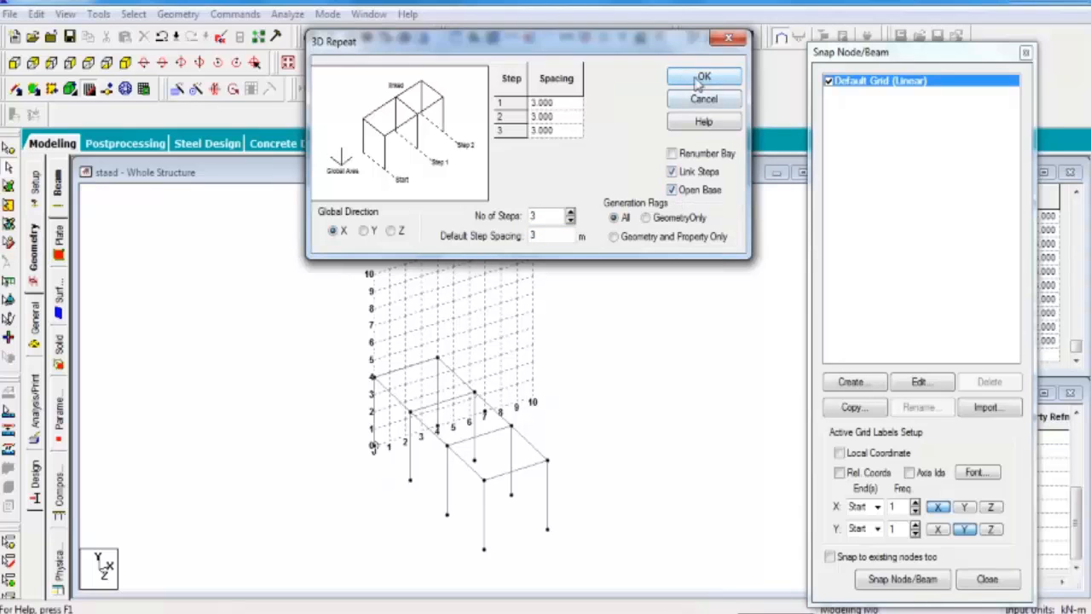
{"action": "left_click", "coordinate": [697, 80]}
{"action": "left_click", "coordinate": [686, 191]}
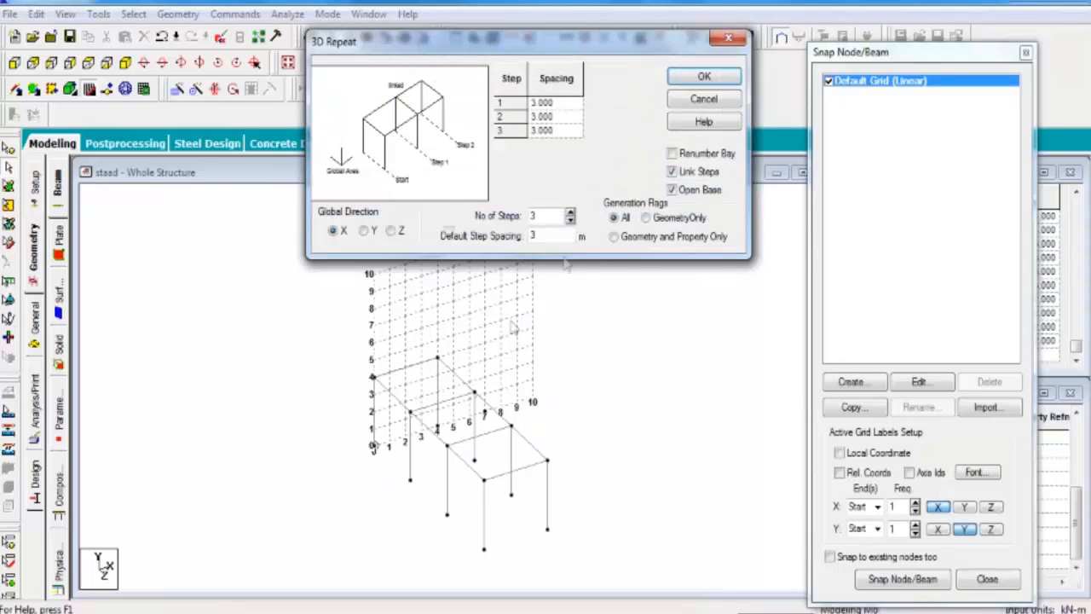
{"action": "left_click", "coordinate": [714, 101]}
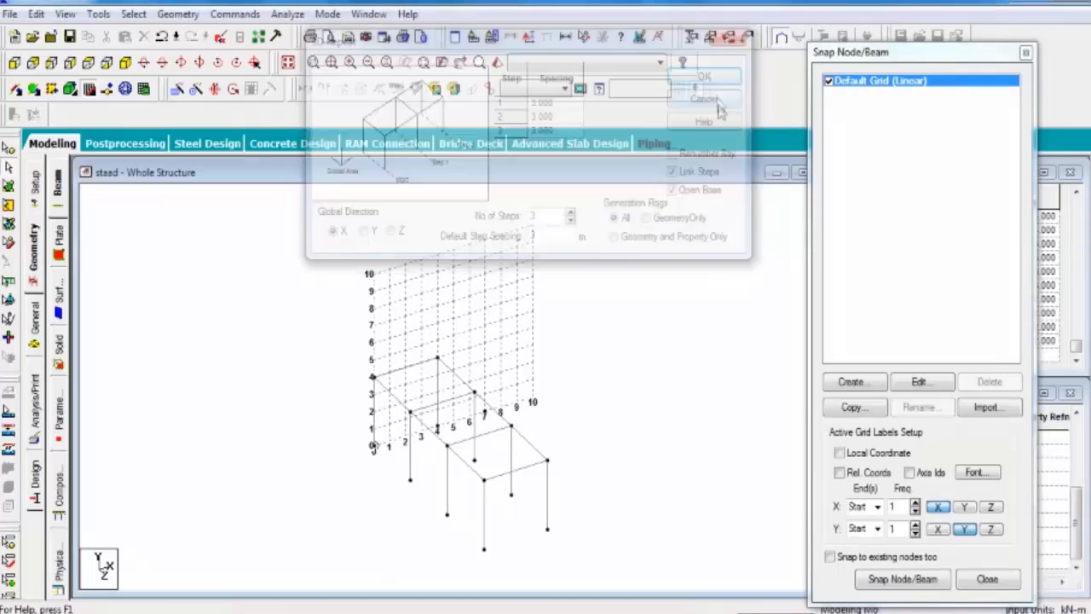
Step: Window-select the frame line at X = 4 in front view and set up a 3D Repeat along X with 3 steps
{"action": "left_click", "coordinate": [33, 63]}
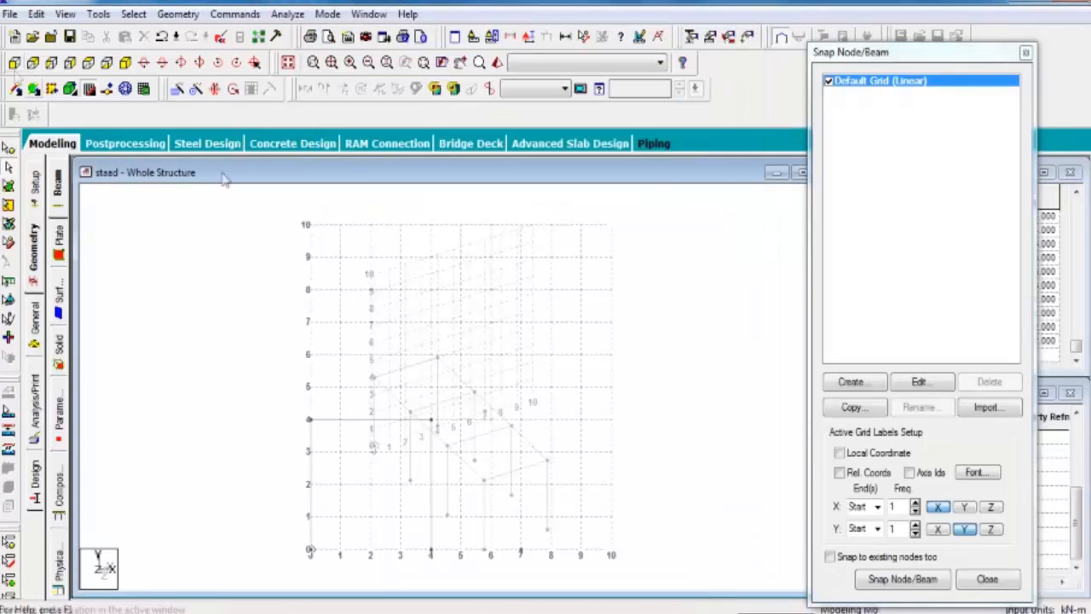
{"action": "left_click_drag", "start_coordinate": [401, 392], "coordinate": [503, 573]}
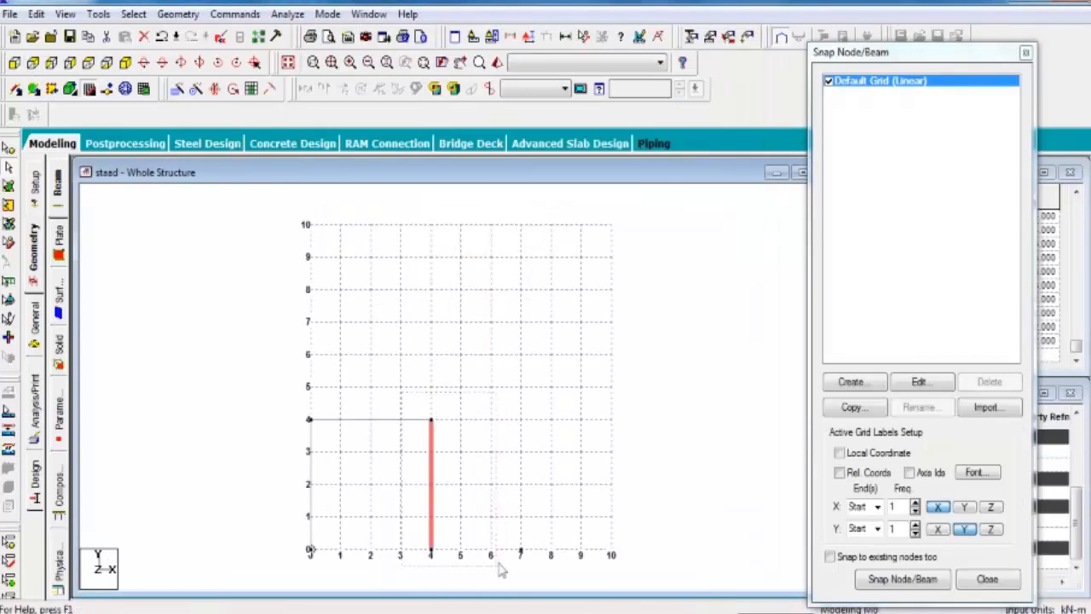
{"action": "left_click", "coordinate": [125, 62]}
{"action": "left_click", "coordinate": [179, 89]}
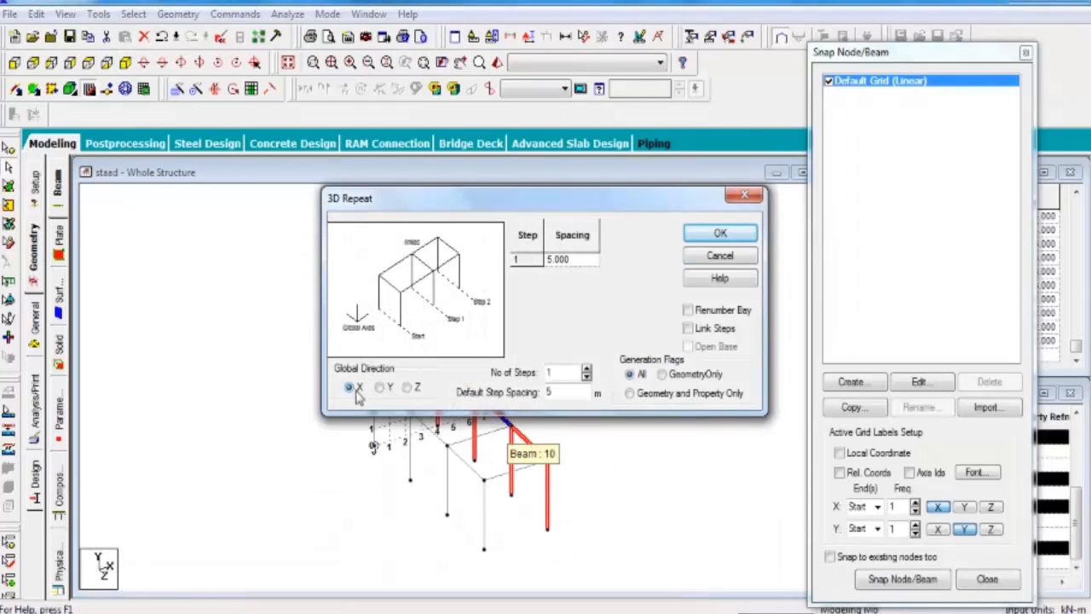
{"action": "double_click", "coordinate": [563, 372]}
{"action": "type", "text": "3"}
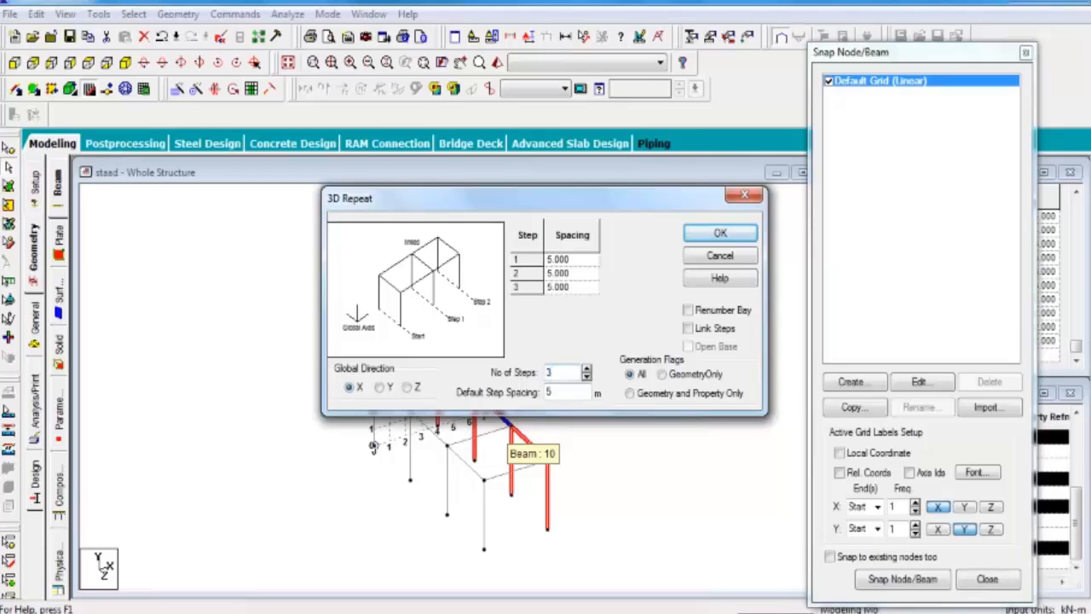
Step: Set the step spacing to 4 m with Link Steps and Open Base enabled, generate the bays along X and clear the selection
{"action": "double_click", "coordinate": [563, 392]}
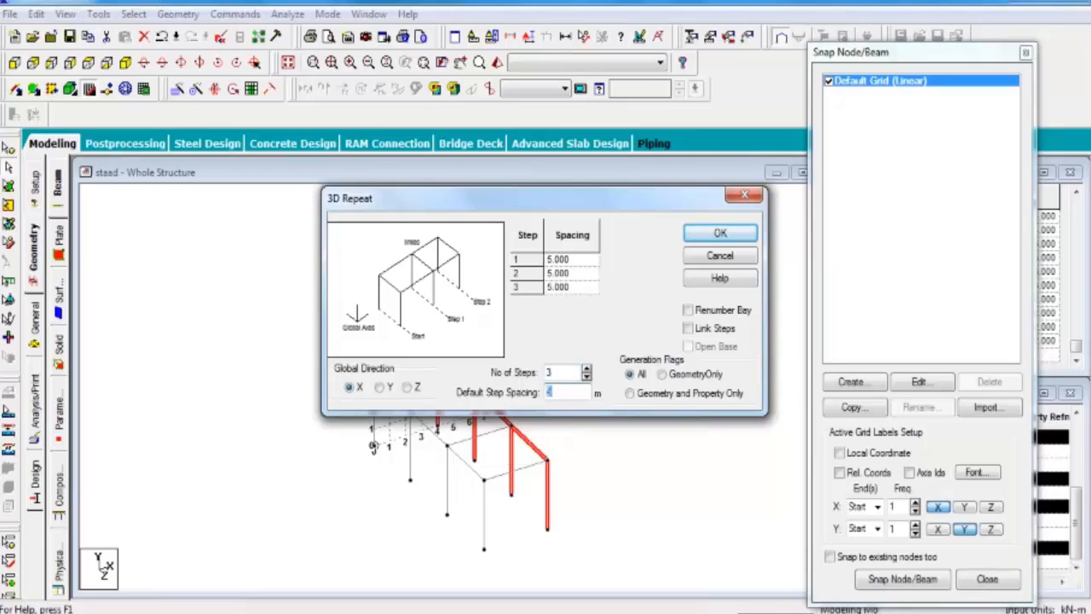
{"action": "left_click", "coordinate": [689, 329]}
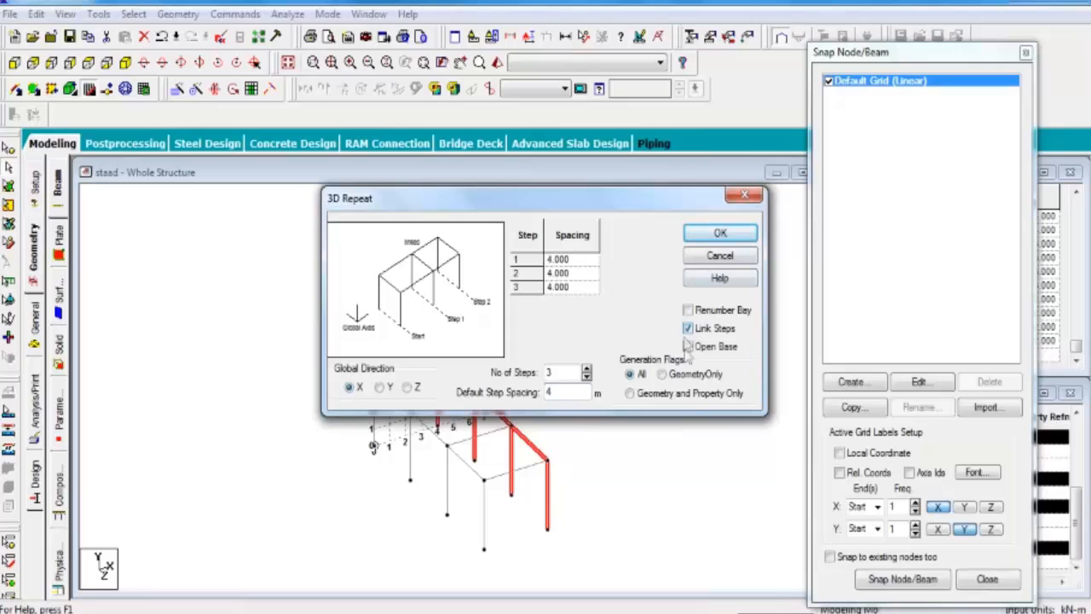
{"action": "left_click", "coordinate": [689, 346]}
{"action": "left_click", "coordinate": [721, 235]}
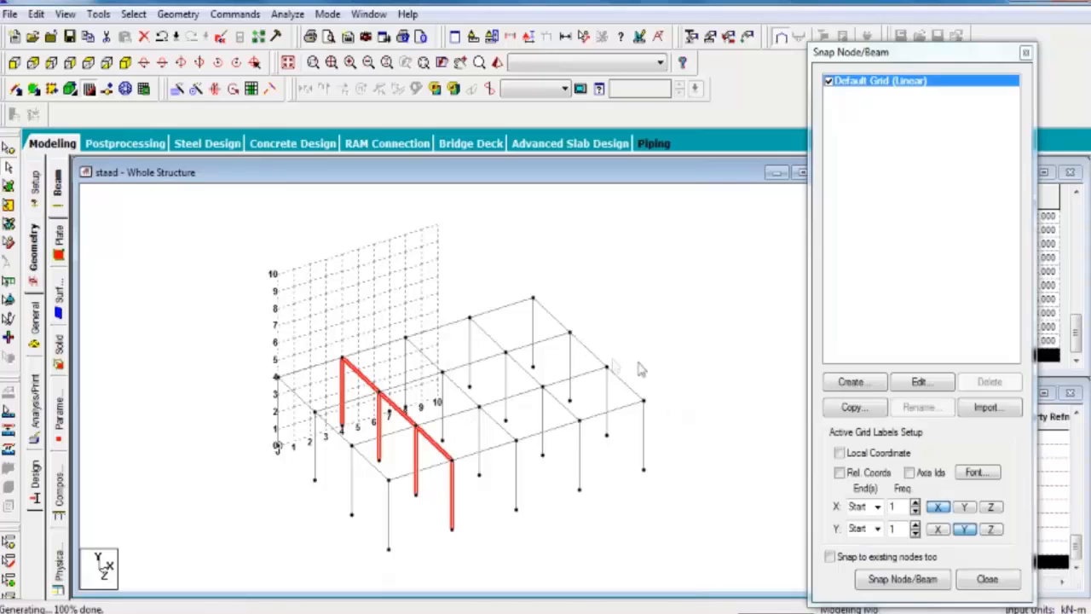
{"action": "left_click", "coordinate": [650, 373]}
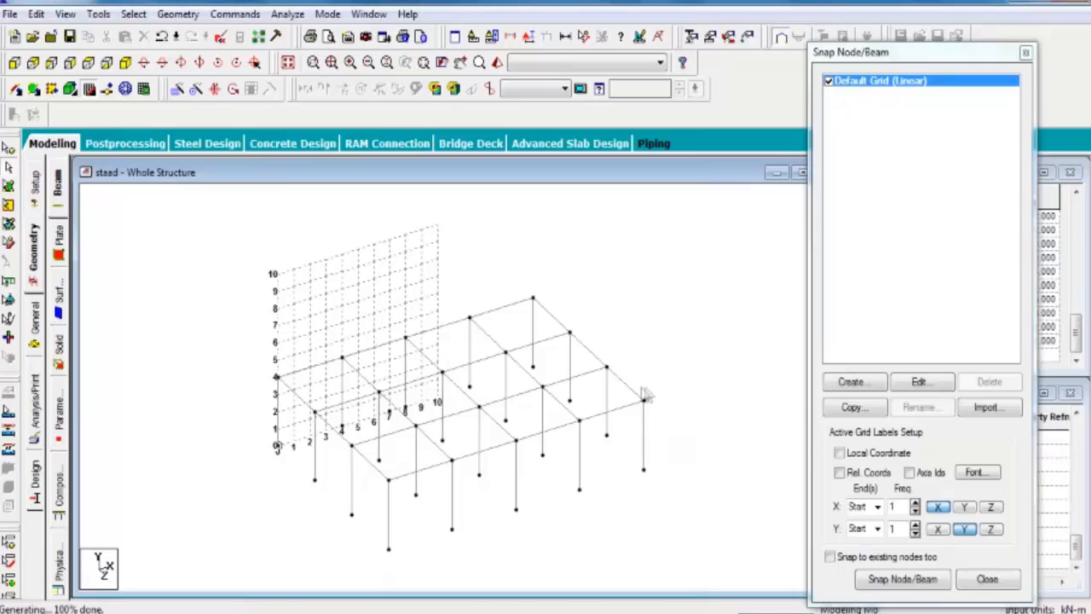
Step: Select all beams at the 4 m level in front view and set up a 3D Repeat along Y with 3 steps
{"action": "left_click", "coordinate": [15, 67]}
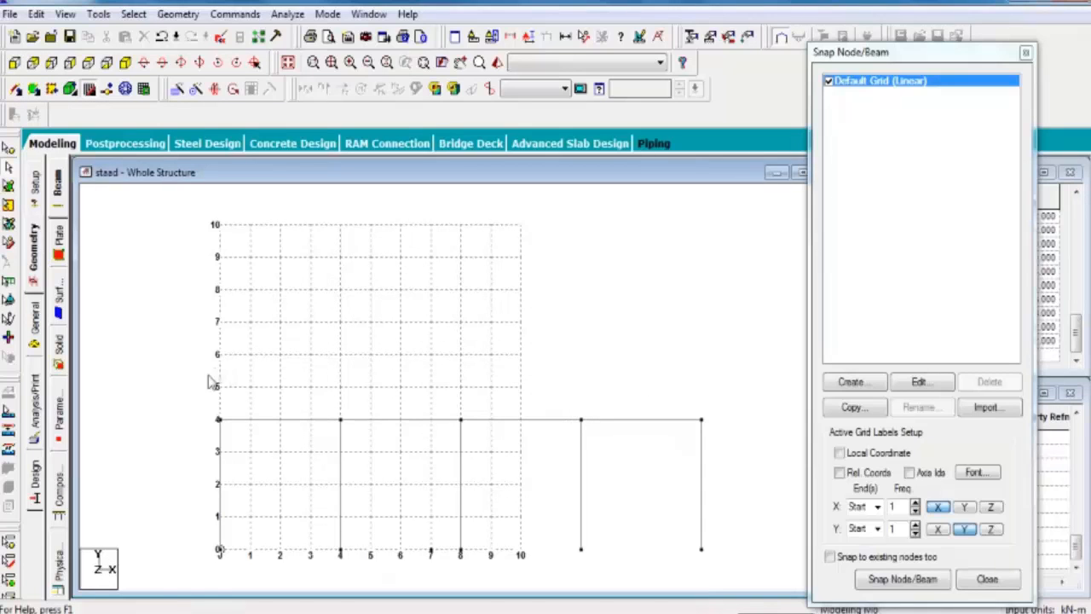
{"action": "left_click_drag", "start_coordinate": [193, 391], "coordinate": [718, 432]}
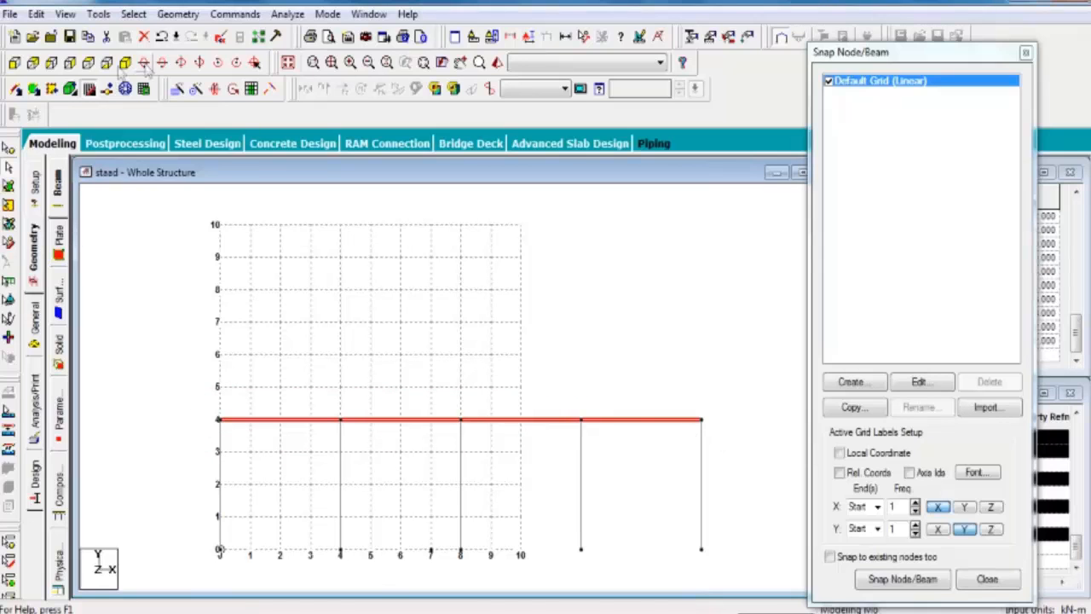
{"action": "left_click", "coordinate": [178, 90]}
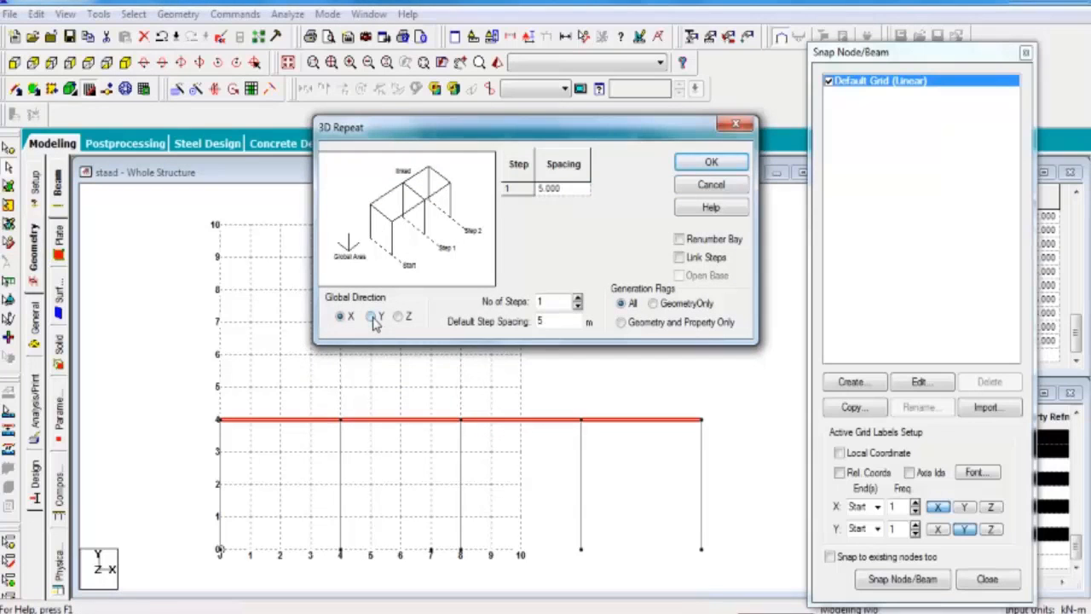
{"action": "left_click", "coordinate": [375, 317]}
{"action": "left_click_drag", "start_coordinate": [548, 300], "coordinate": [527, 309]}
{"action": "type", "text": "3"}
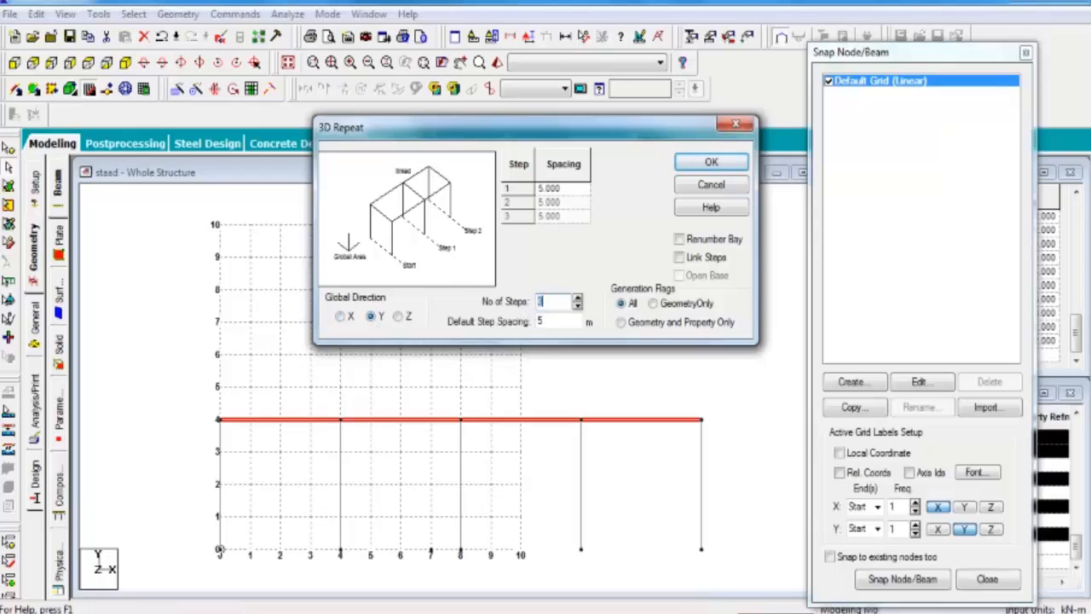
Step: Set the step spacing to 4 m with Link Steps enabled, generate the upper storeys and show the deselected frame in isometric view
{"action": "left_click_drag", "start_coordinate": [551, 322], "coordinate": [484, 341]}
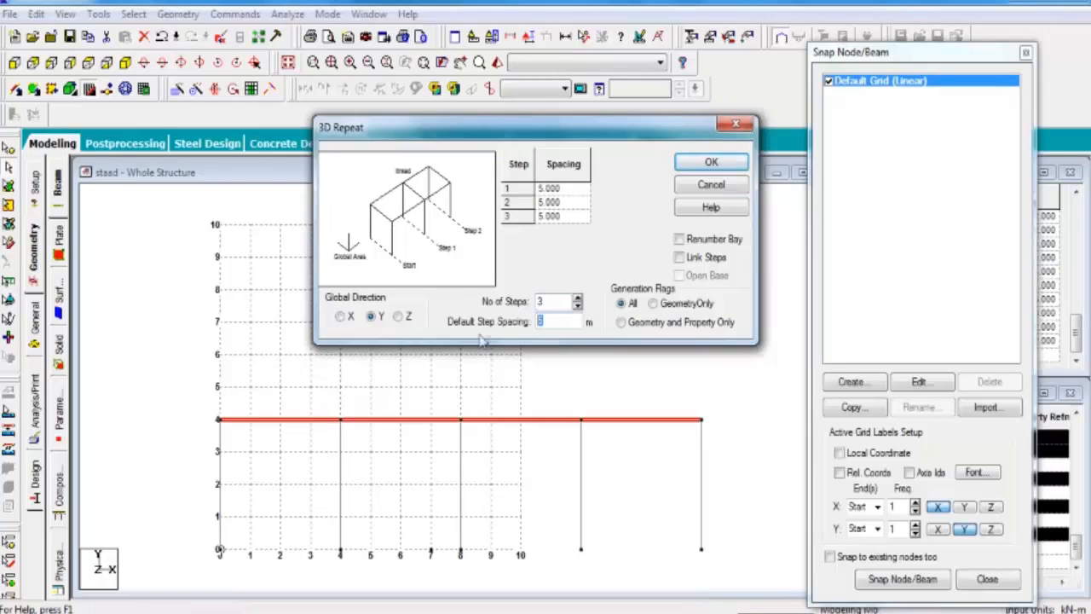
{"action": "type", "text": "4"}
{"action": "left_click", "coordinate": [681, 259]}
{"action": "left_click", "coordinate": [711, 162]}
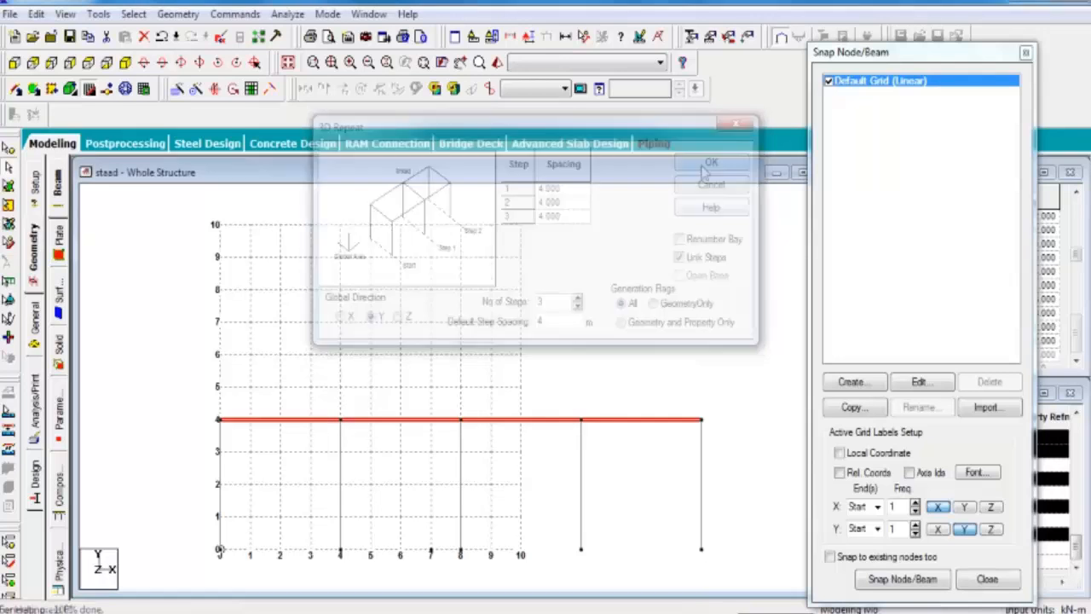
{"action": "left_click", "coordinate": [126, 63]}
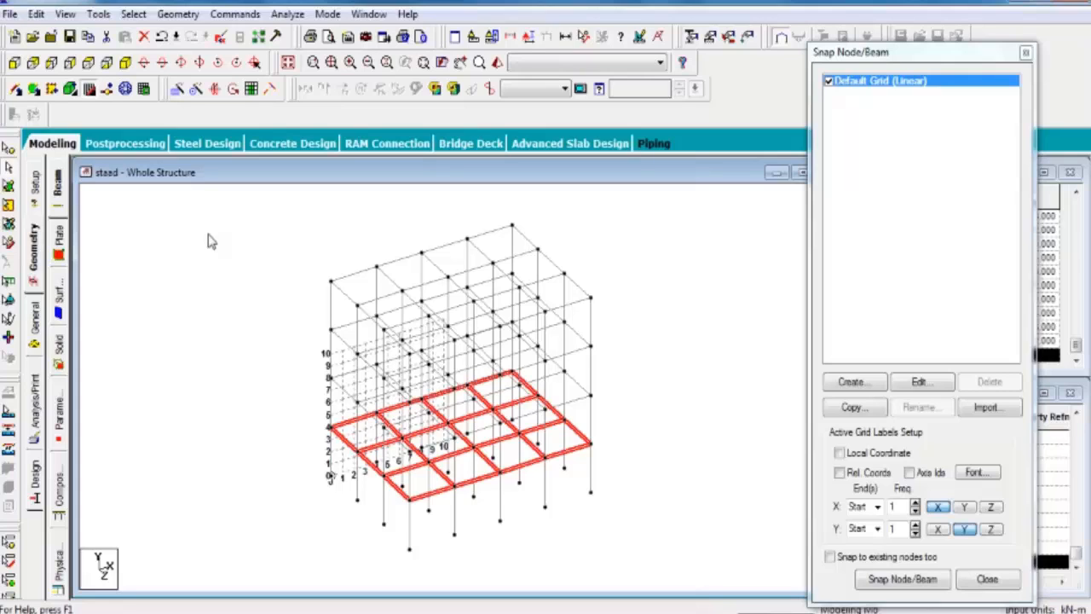
{"action": "left_click", "coordinate": [256, 367]}
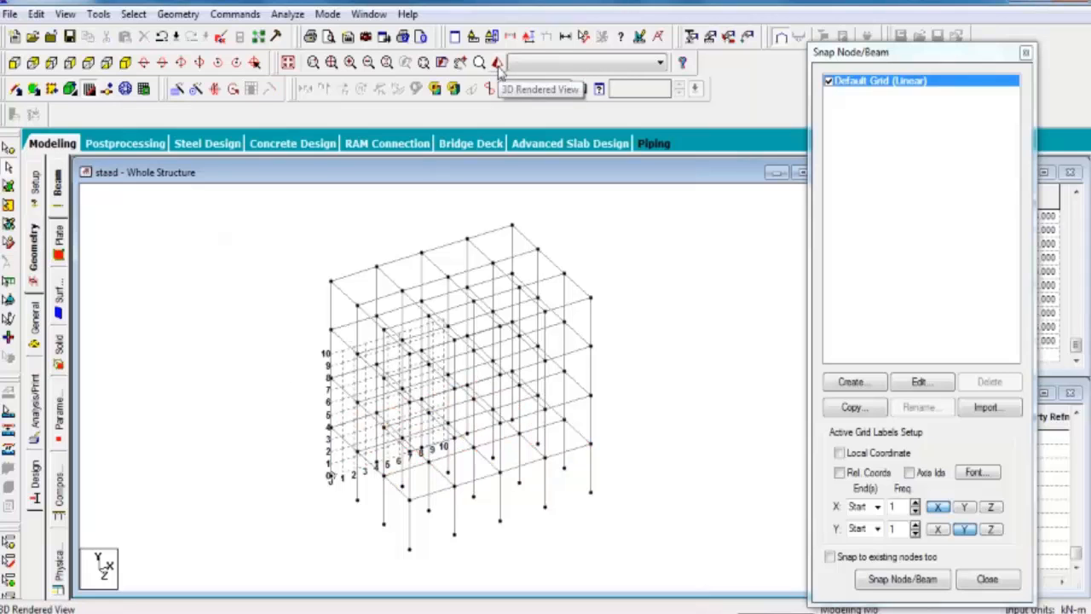
Step: Inspect the frame in the 3D rendered view by rotating it, close that view and decline the auto save
{"action": "left_click", "coordinate": [497, 65]}
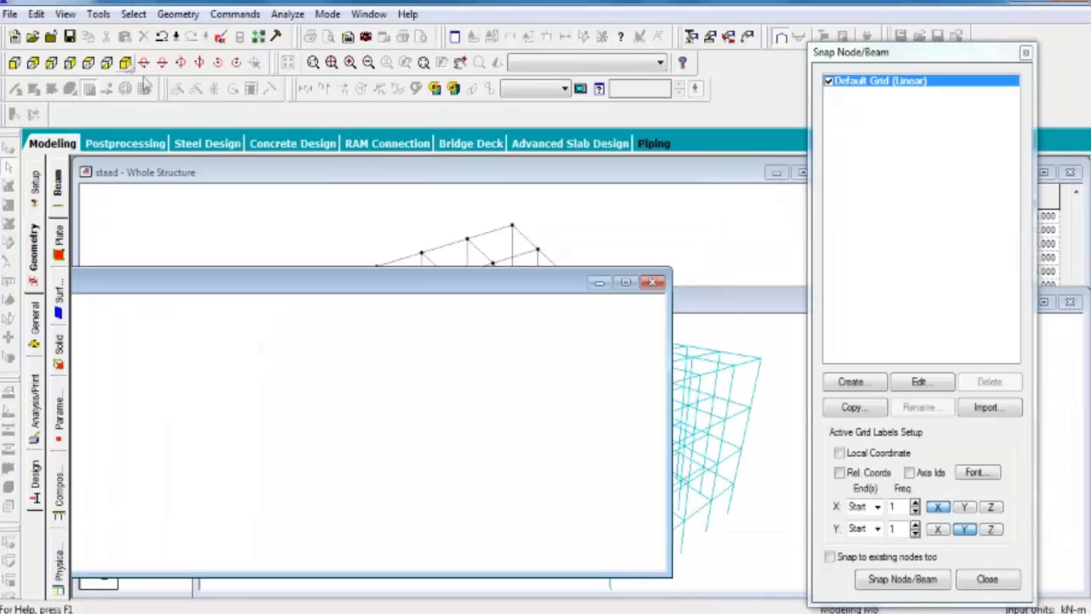
{"action": "left_click", "coordinate": [653, 282]}
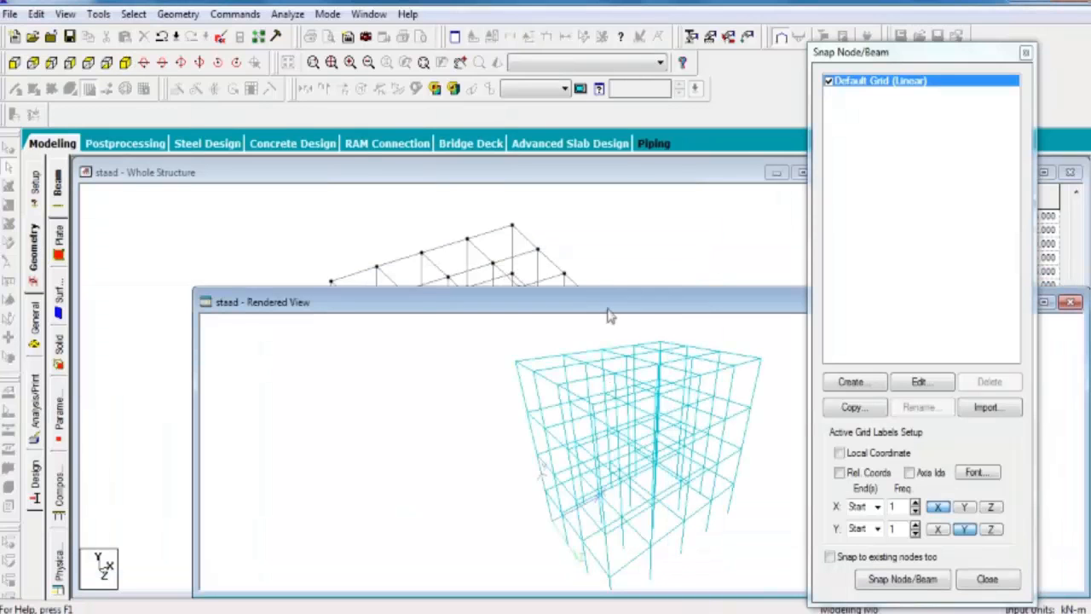
{"action": "left_click_drag", "start_coordinate": [580, 298], "coordinate": [346, 198]}
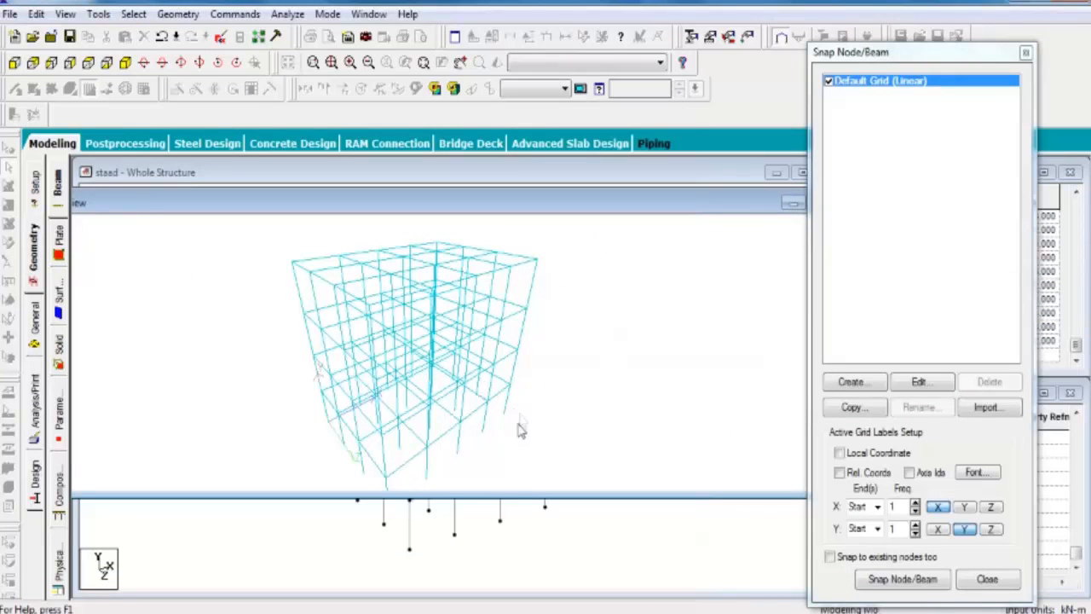
{"action": "left_click_drag", "start_coordinate": [418, 429], "coordinate": [510, 406]}
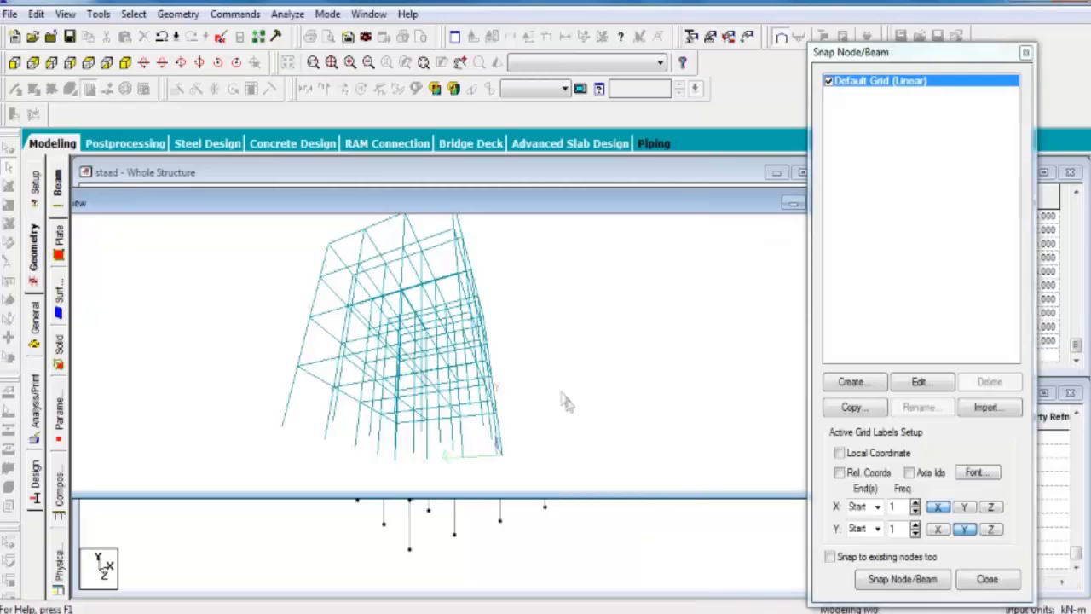
{"action": "left_click_drag", "start_coordinate": [494, 388], "coordinate": [90, 367]}
{"action": "double_click", "coordinate": [712, 208]}
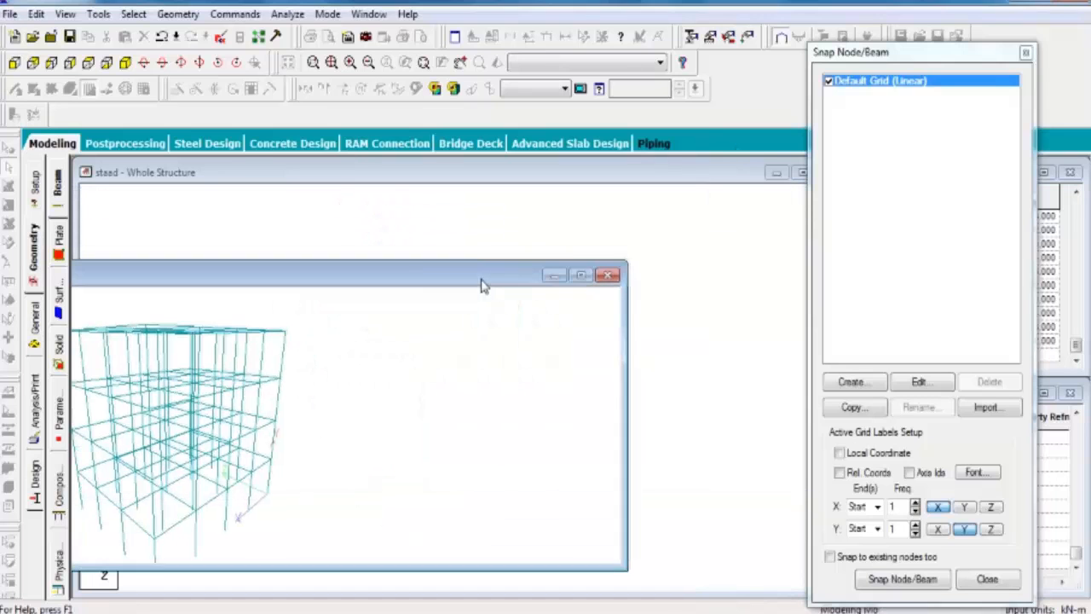
{"action": "left_click", "coordinate": [607, 276]}
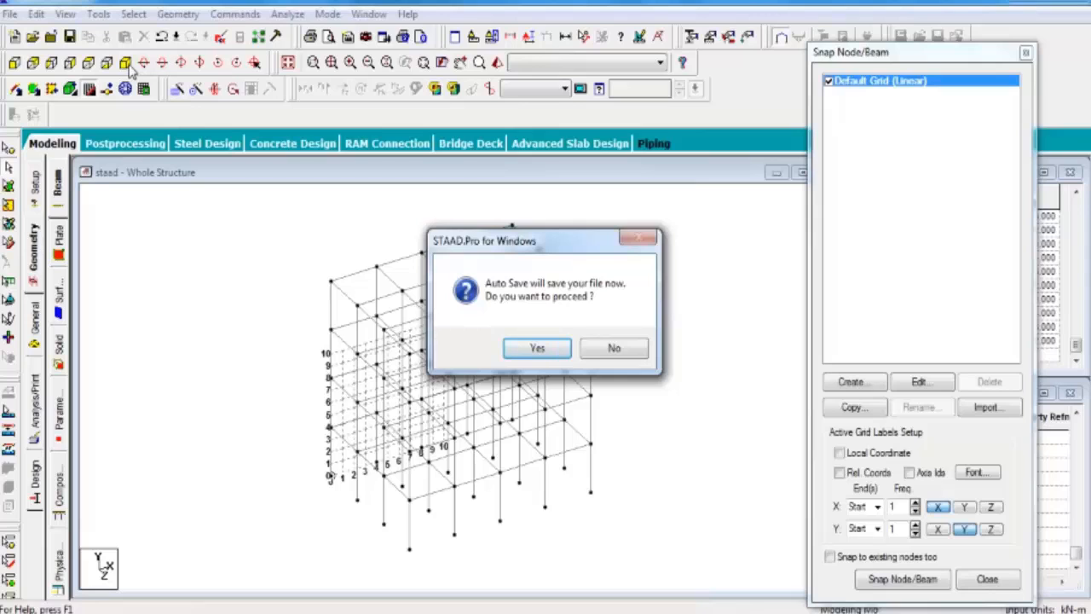
{"action": "left_click", "coordinate": [618, 353]}
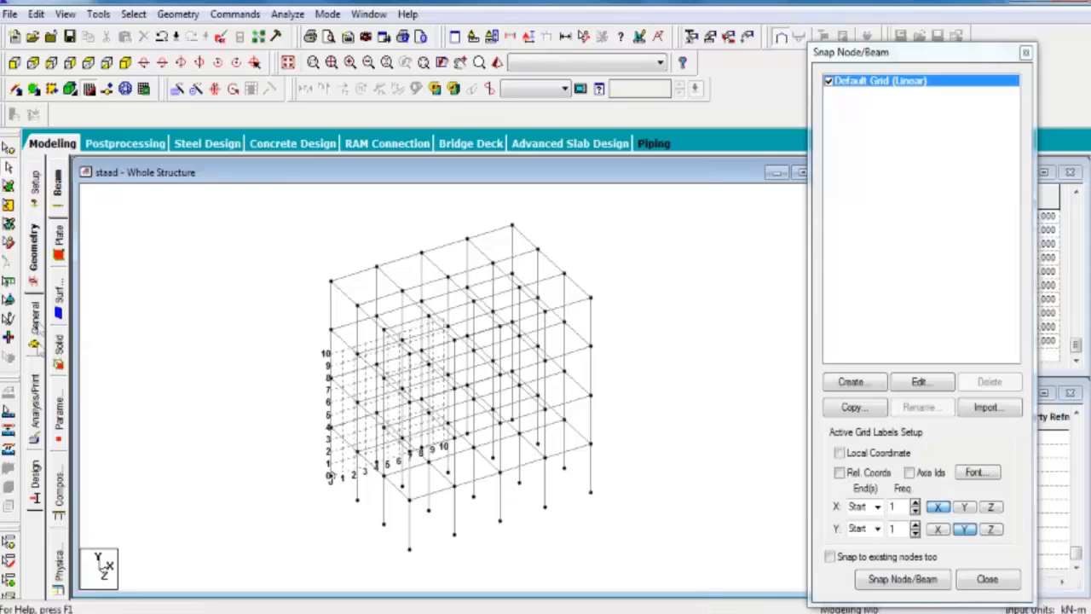
Step: Create a fixed support, assign it to all base nodes selected in front view, and return to isometric view
{"action": "left_click", "coordinate": [35, 327]}
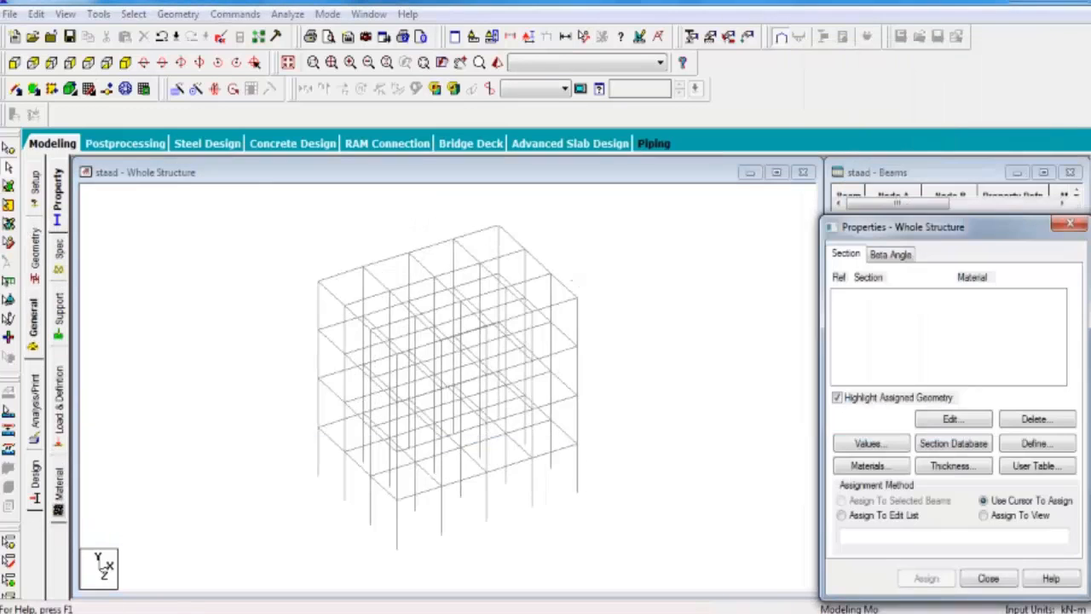
{"action": "left_click", "coordinate": [60, 322]}
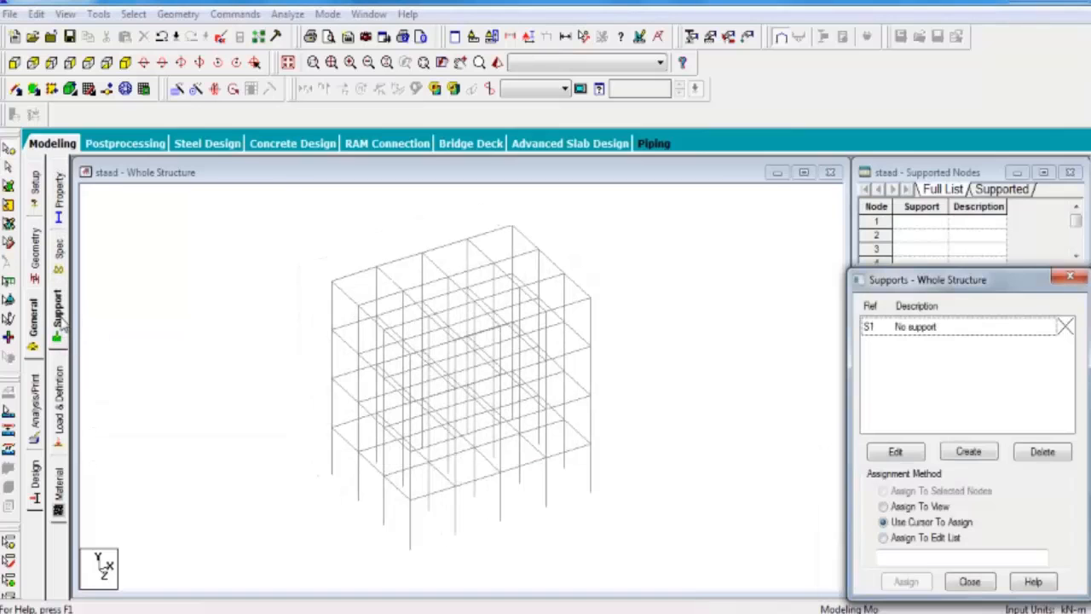
{"action": "left_click", "coordinate": [15, 64]}
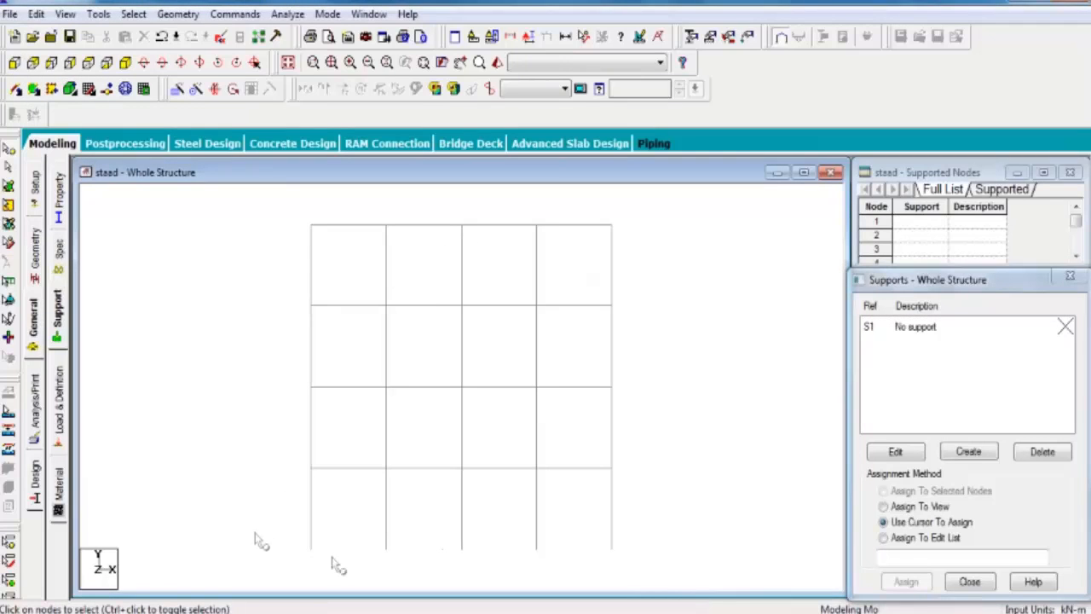
{"action": "left_click_drag", "start_coordinate": [500, 543], "coordinate": [256, 511]}
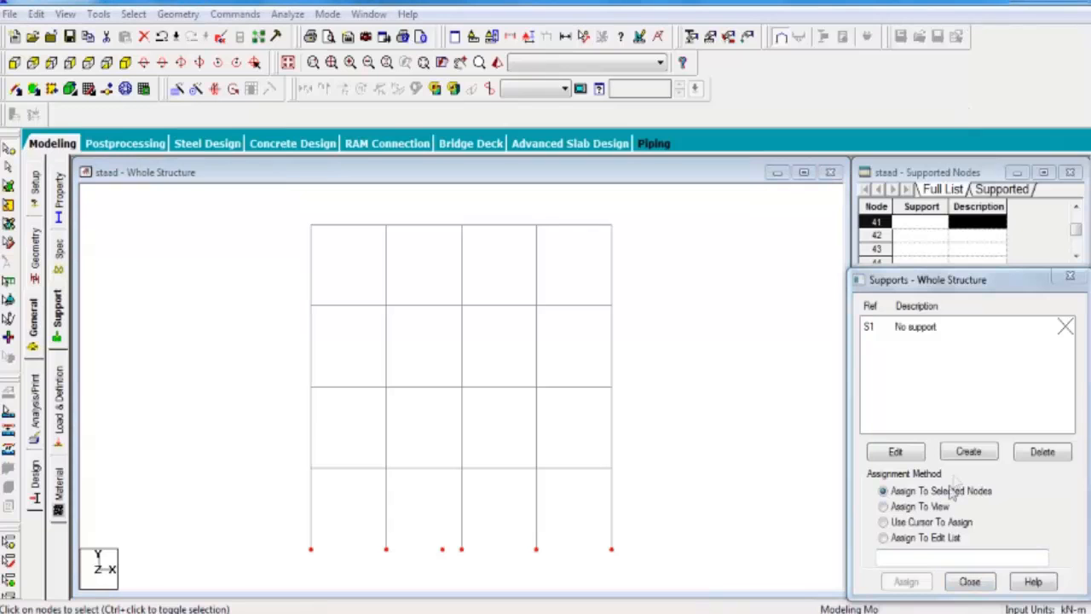
{"action": "left_click", "coordinate": [969, 452]}
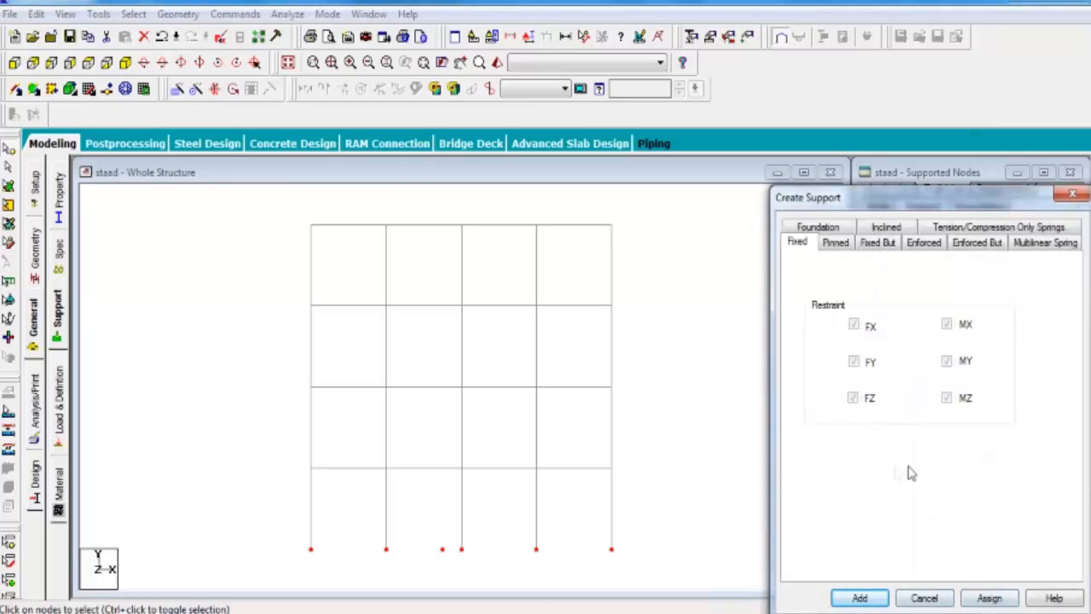
{"action": "left_click", "coordinate": [991, 599]}
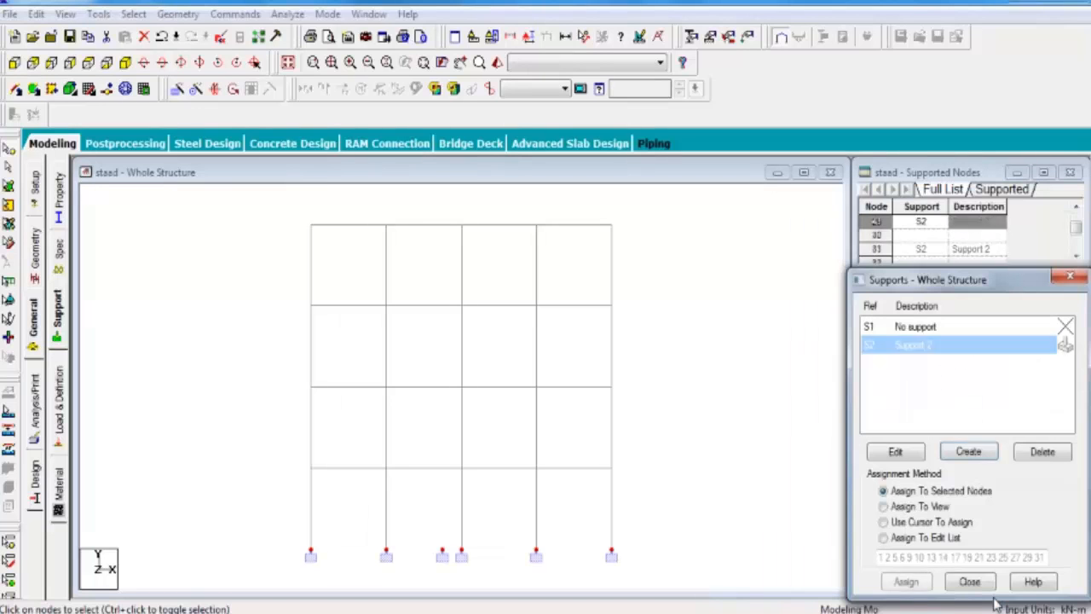
{"action": "left_click", "coordinate": [125, 62]}
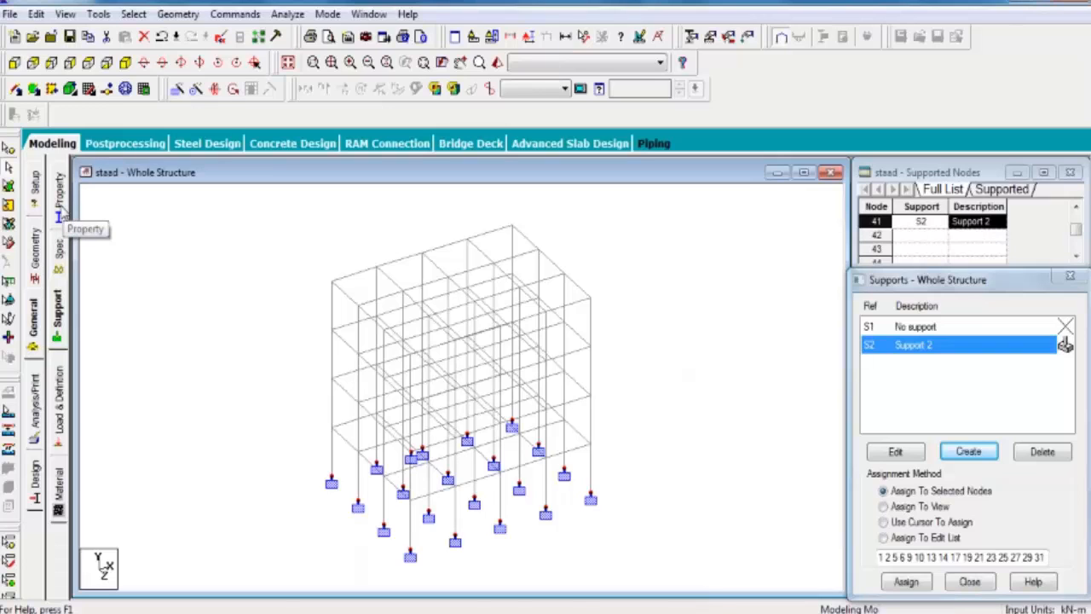
Step: Define a rectangular concrete section with YD 0.4 m and ZD 0.25 m and add it to the section properties
{"action": "left_click", "coordinate": [59, 216]}
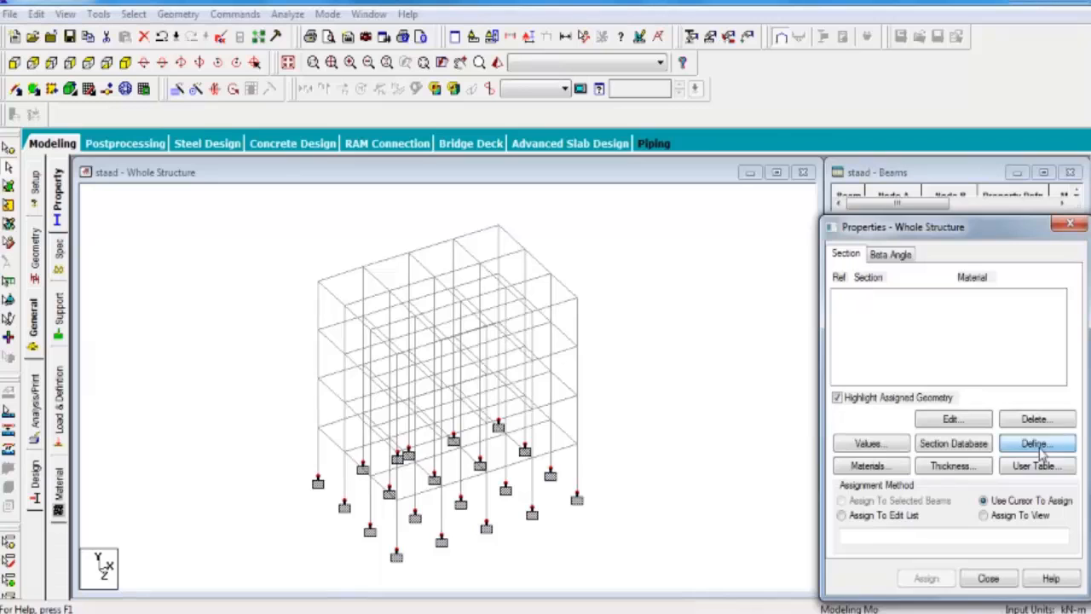
{"action": "left_click", "coordinate": [1038, 447]}
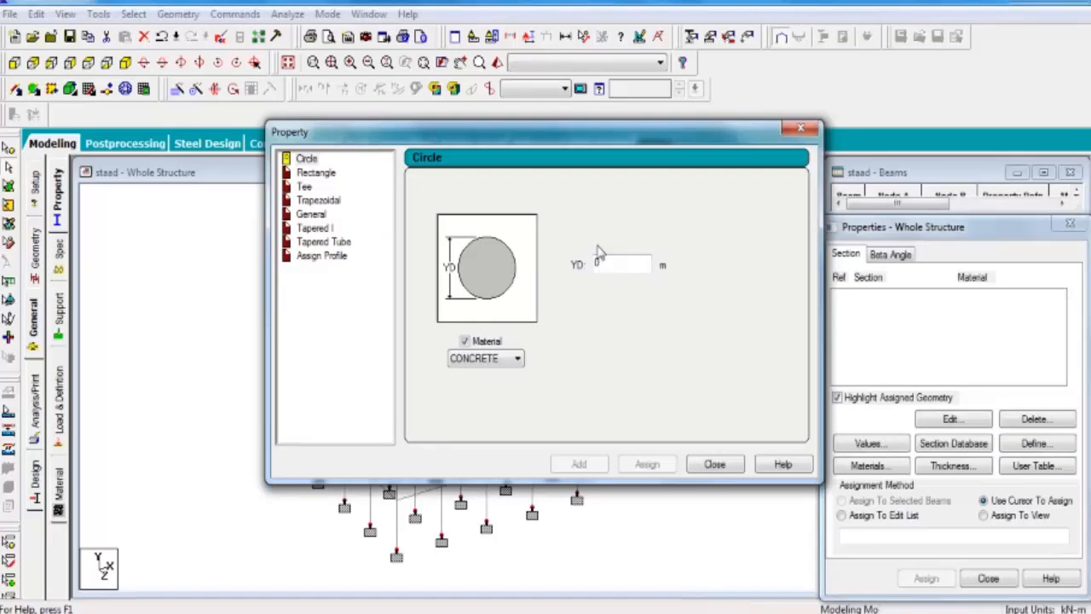
{"action": "left_click", "coordinate": [331, 176]}
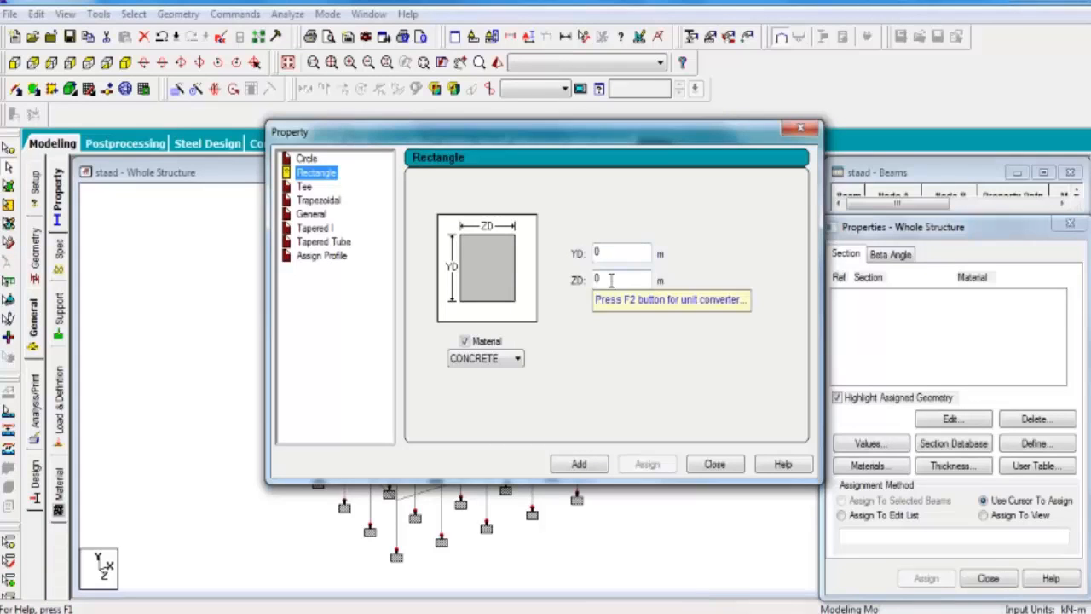
{"action": "key", "text": "Tab"}
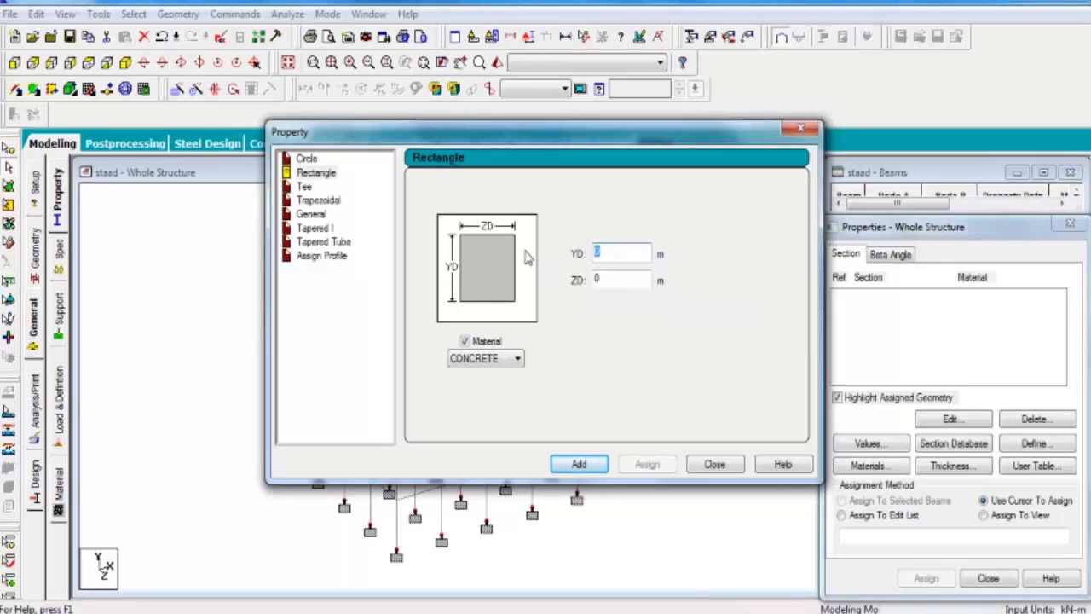
{"action": "type", "text": ".4"}
{"action": "left_click", "coordinate": [625, 281]}
{"action": "left_click_drag", "start_coordinate": [568, 300], "coordinate": [546, 291]}
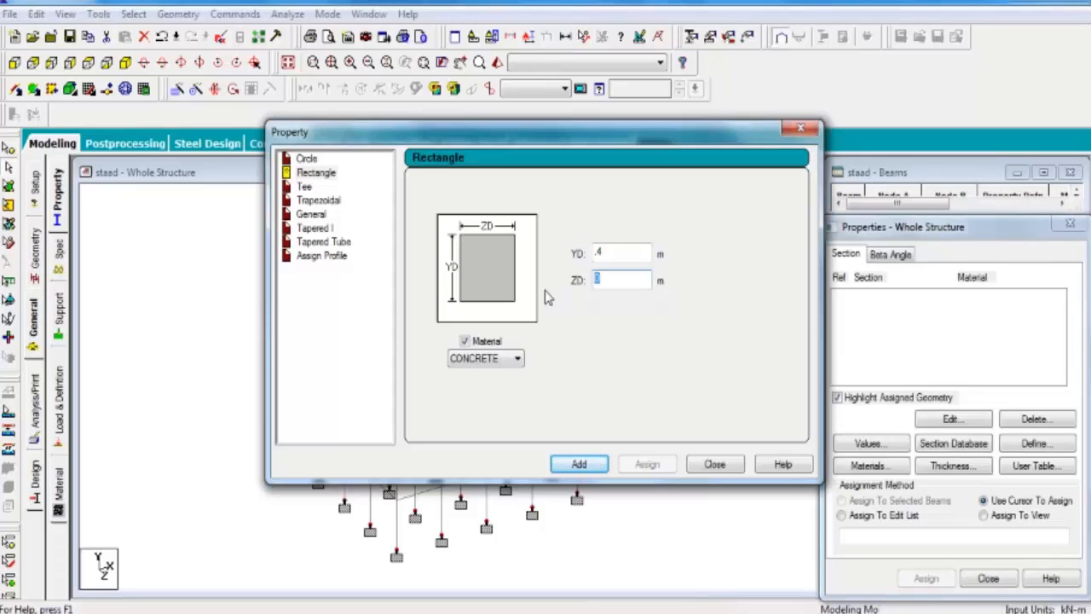
{"action": "type", "text": ".25"}
{"action": "left_click", "coordinate": [595, 467]}
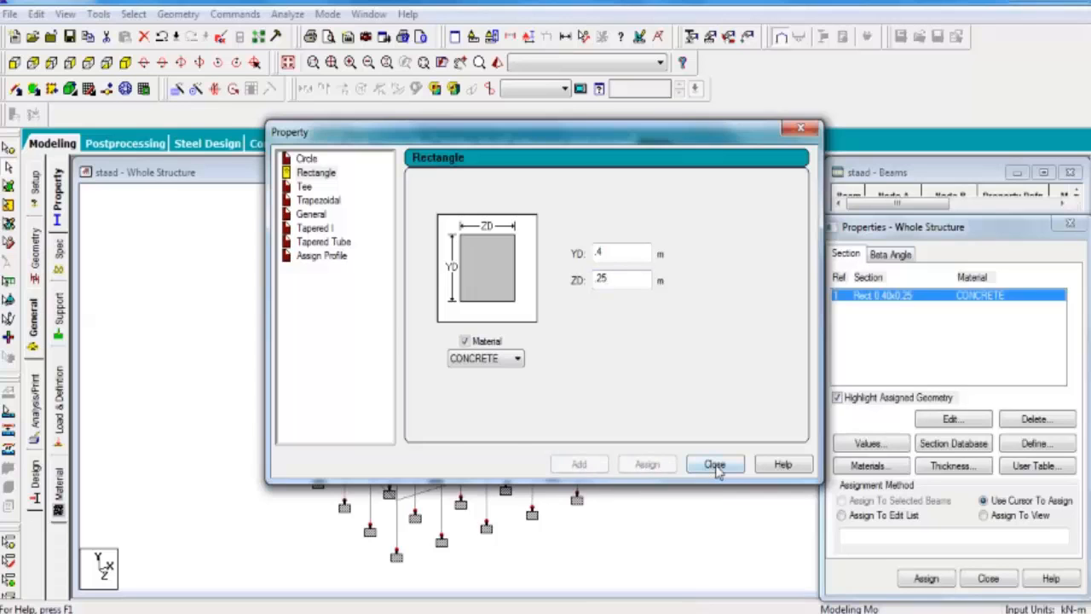
{"action": "left_click", "coordinate": [714, 467]}
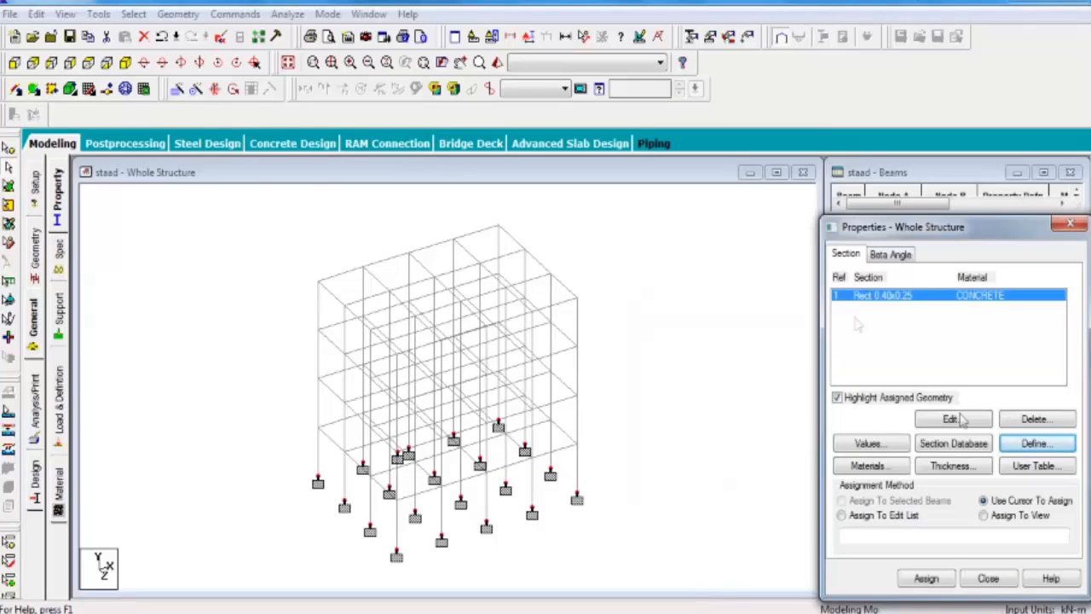
Step: Add a circular concrete section with YD 0.3 m, move the Properties dialog aside and decline the auto save
{"action": "left_click", "coordinate": [1016, 445]}
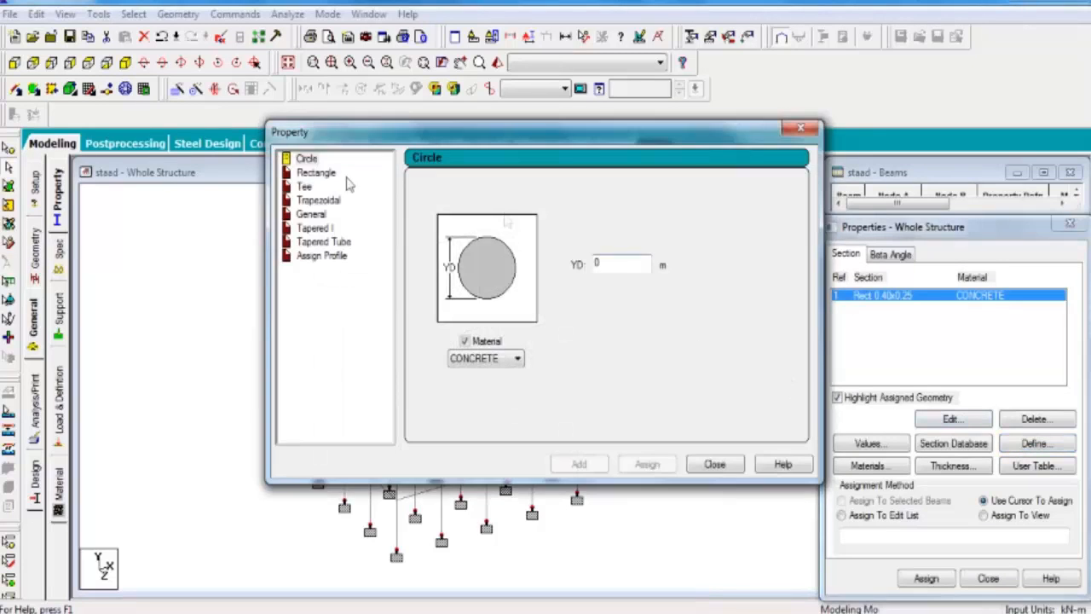
{"action": "left_click", "coordinate": [314, 172]}
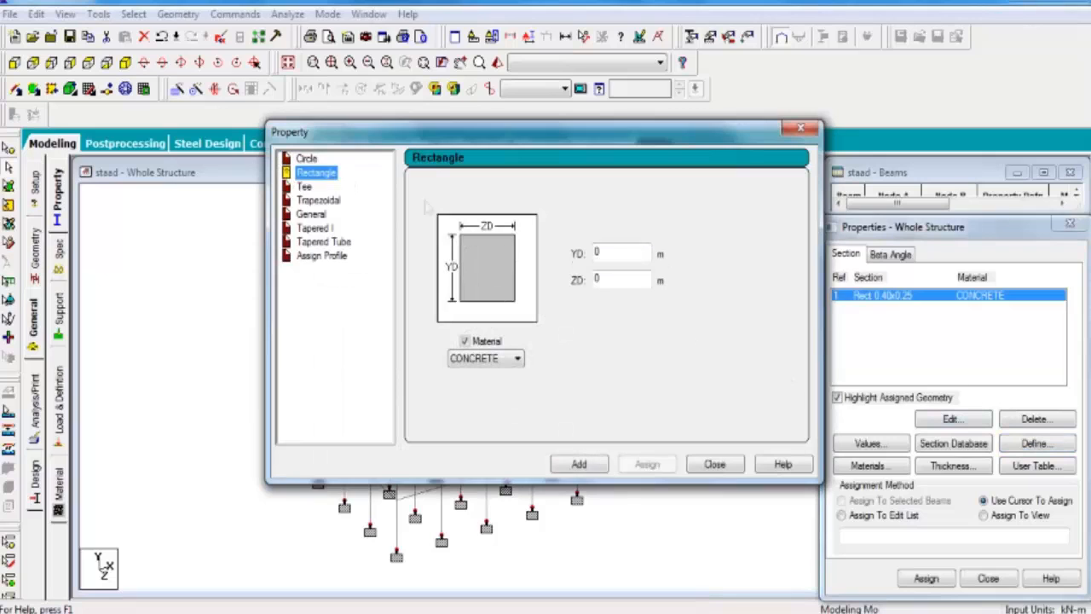
{"action": "left_click", "coordinate": [637, 251]}
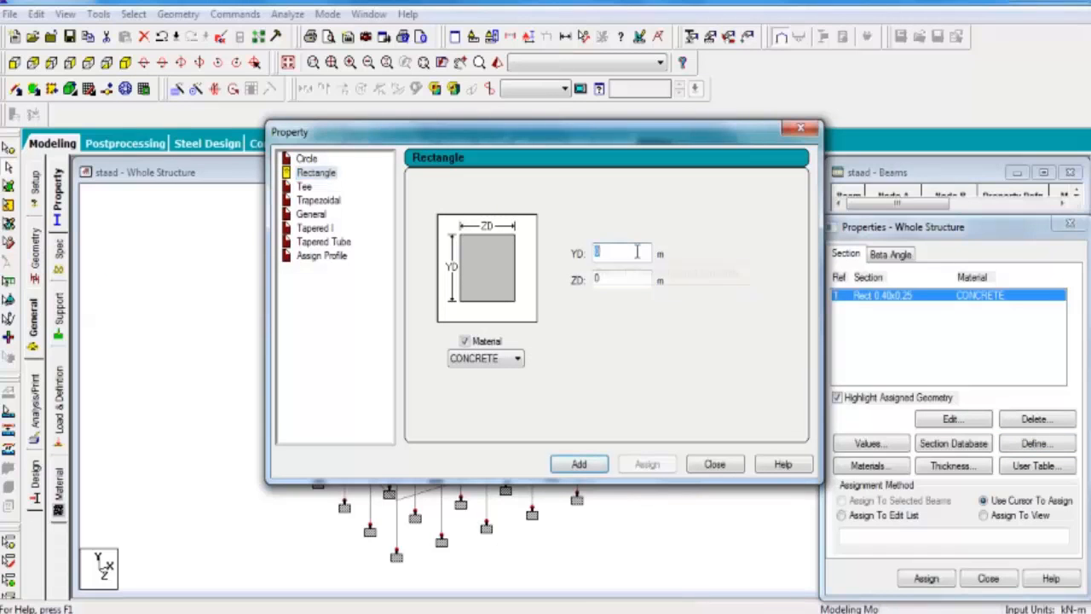
{"action": "left_click", "coordinate": [307, 158]}
{"action": "key", "text": "Tab"}
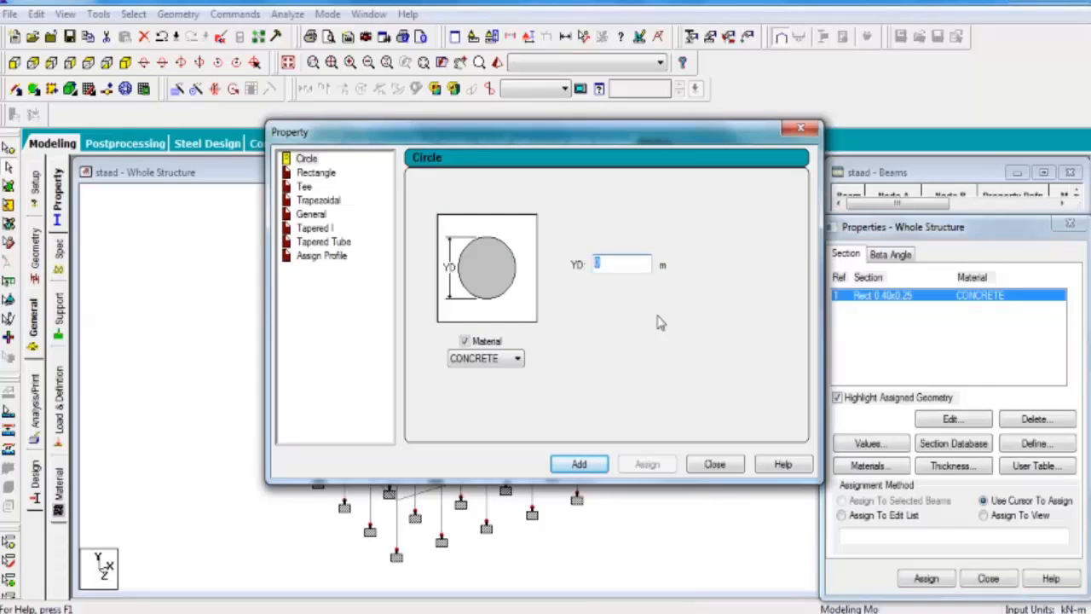
{"action": "type", "text": "3"}
{"action": "left_click", "coordinate": [582, 467]}
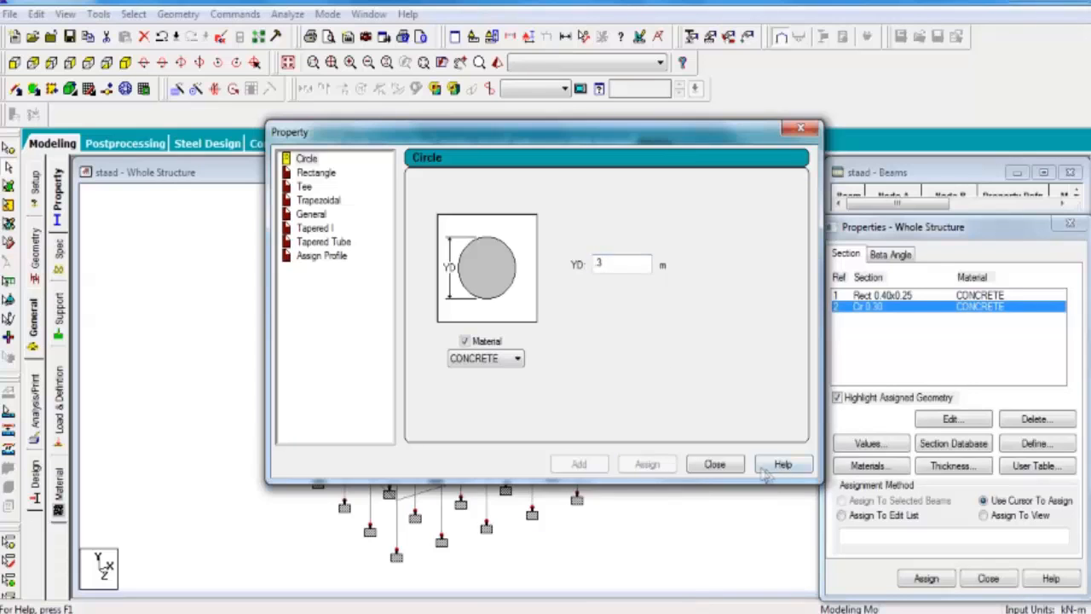
{"action": "left_click", "coordinate": [717, 465]}
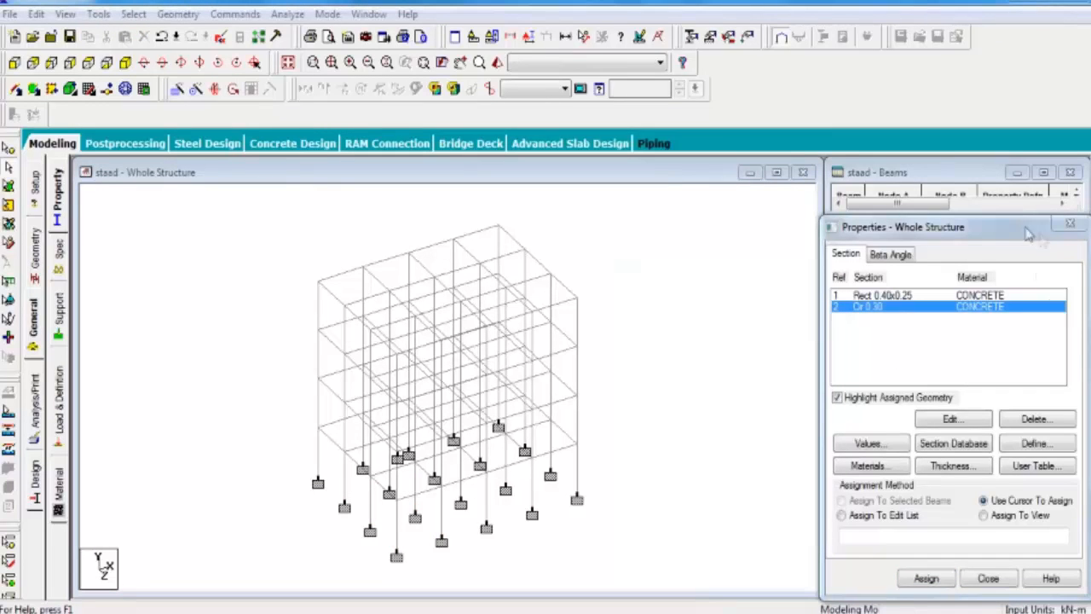
{"action": "left_click_drag", "start_coordinate": [1028, 234], "coordinate": [969, 339]}
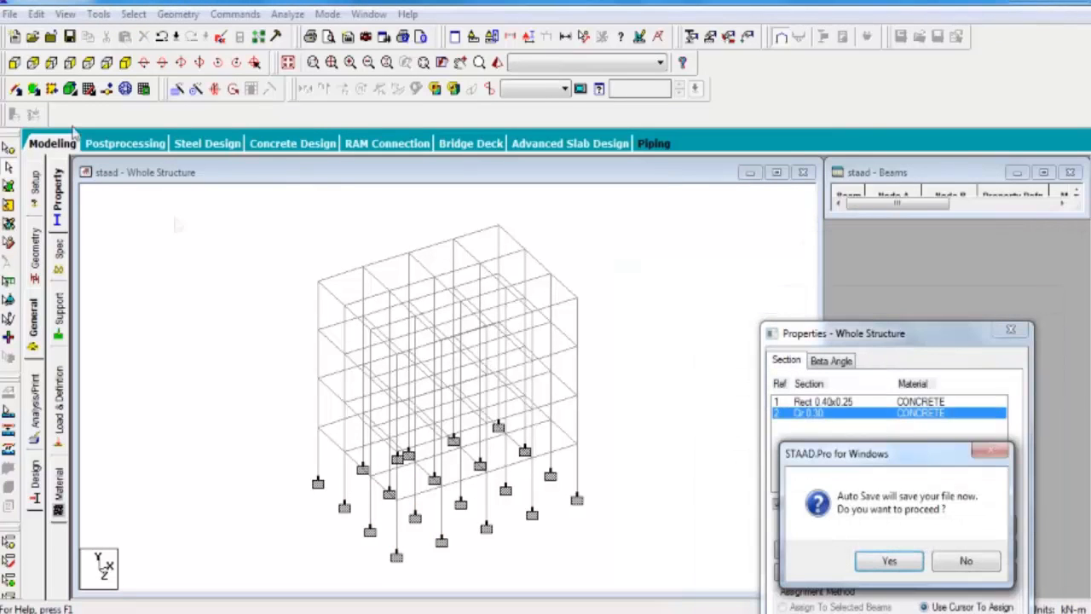
{"action": "left_click", "coordinate": [978, 566]}
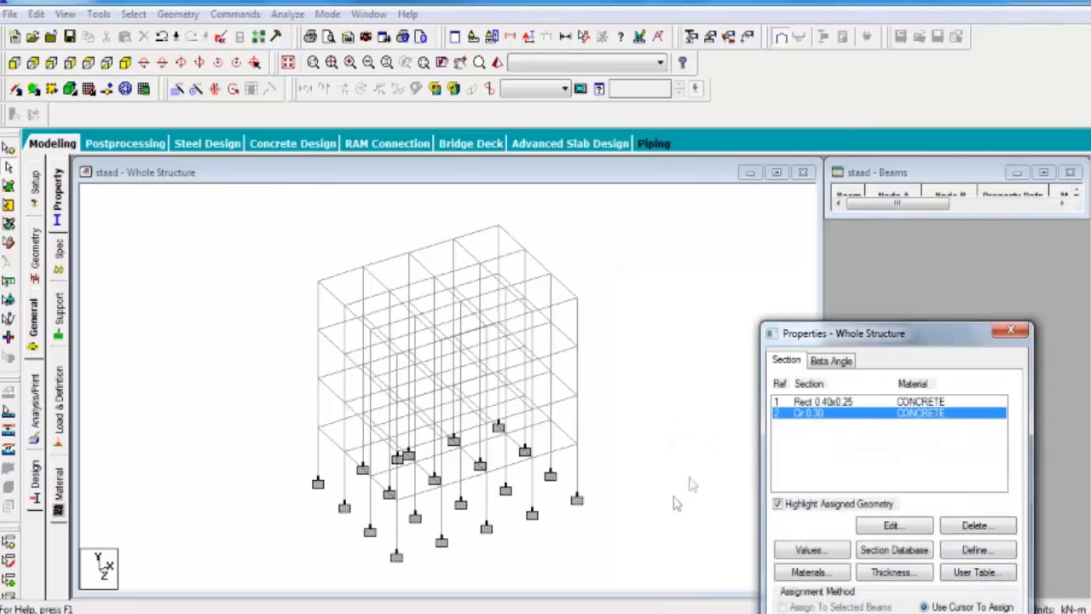
Step: Try to select all beams parallel to Y in front view
{"action": "left_click", "coordinate": [15, 63]}
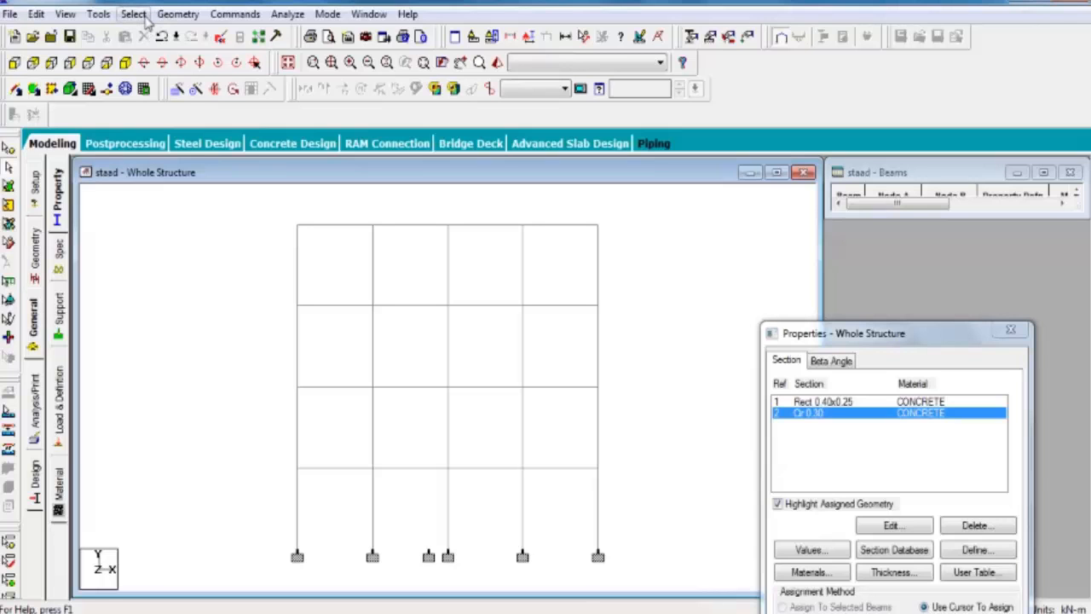
{"action": "left_click", "coordinate": [138, 15]}
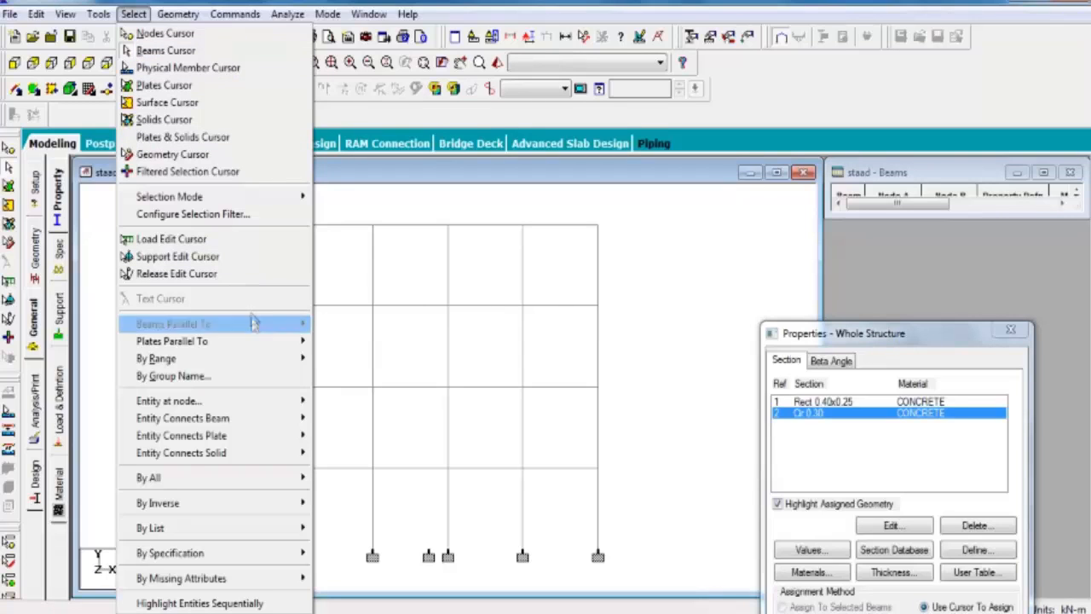
{"action": "mouse_move", "coordinate": [253, 324]}
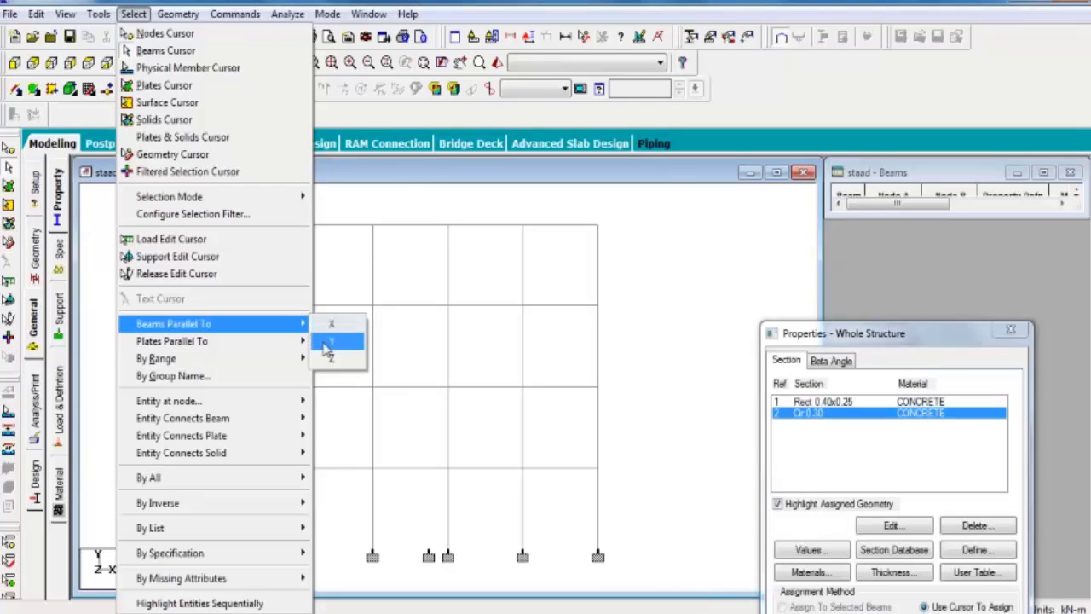
{"action": "left_click", "coordinate": [324, 341]}
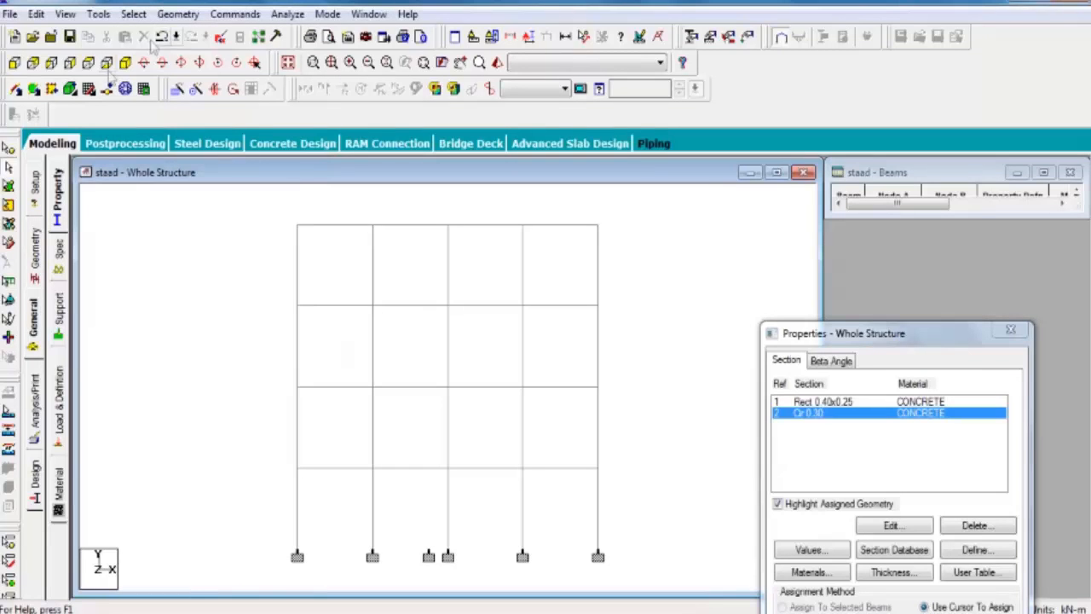
Step: Select all columns as beams parallel to Y in isometric view and clear that selection
{"action": "left_click", "coordinate": [124, 62]}
{"action": "left_click", "coordinate": [133, 14]}
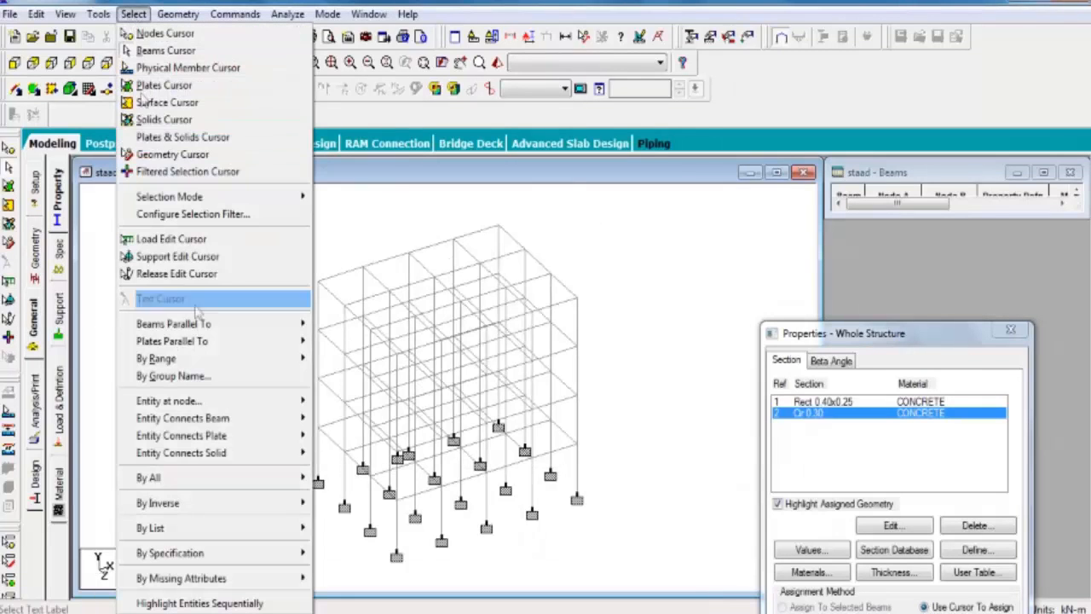
{"action": "mouse_move", "coordinate": [227, 324]}
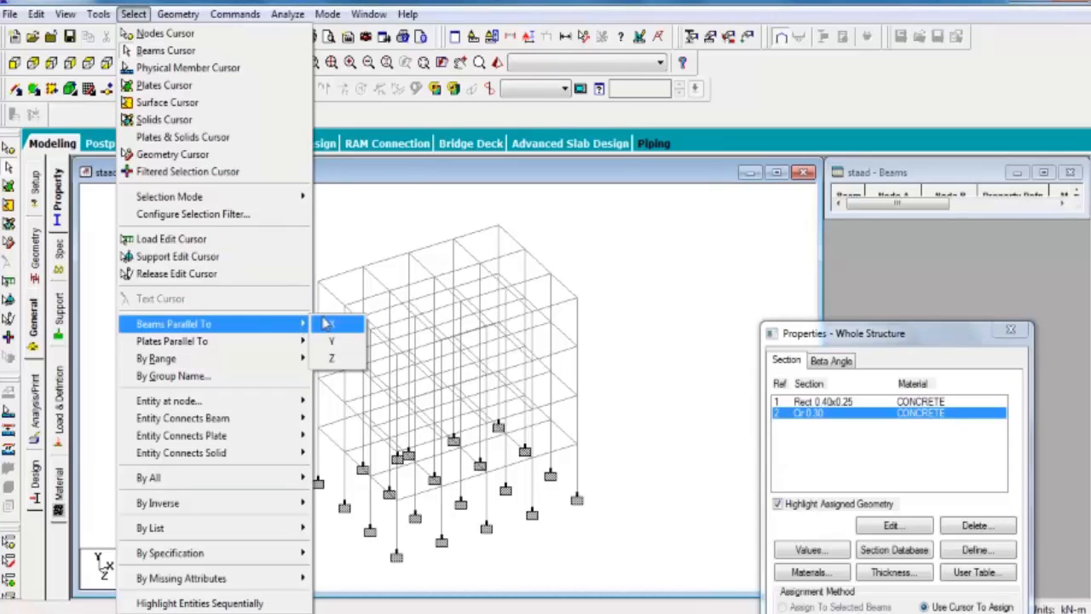
{"action": "left_click", "coordinate": [335, 343]}
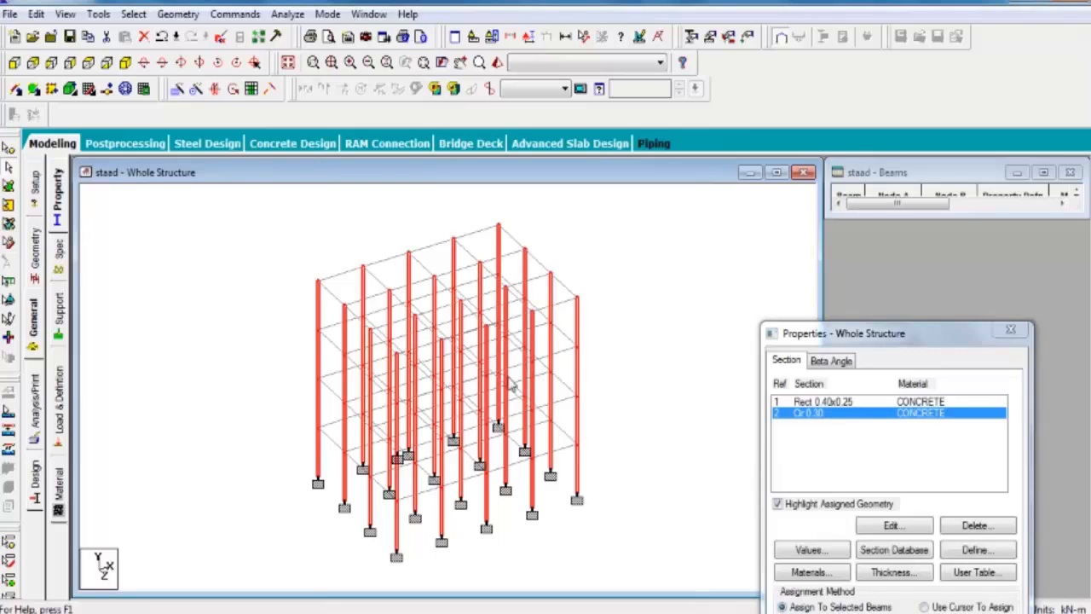
{"action": "left_click_drag", "start_coordinate": [842, 336], "coordinate": [843, 314]}
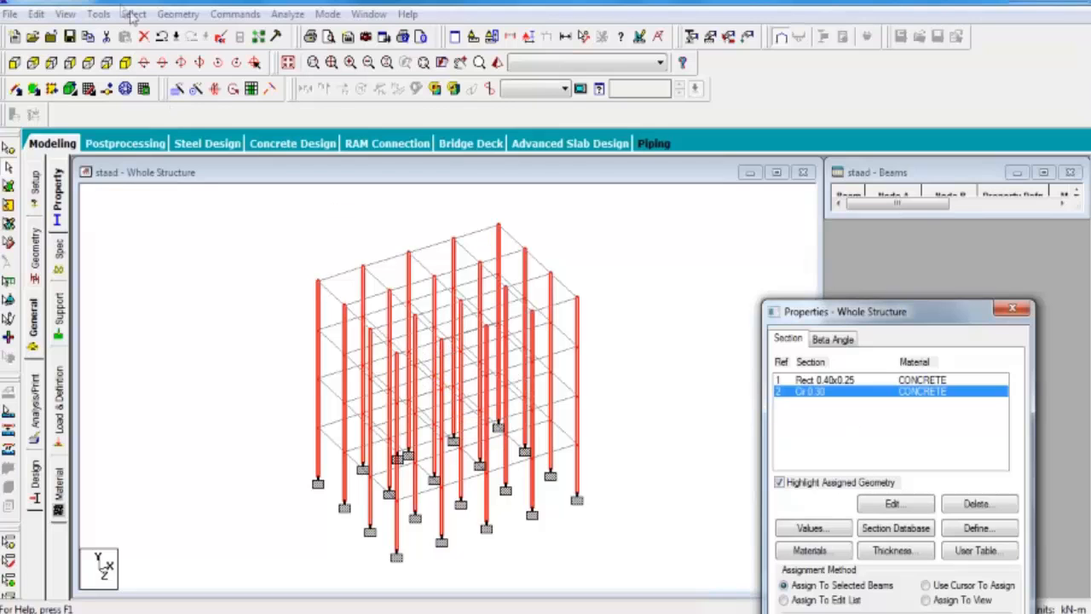
{"action": "left_click", "coordinate": [189, 274]}
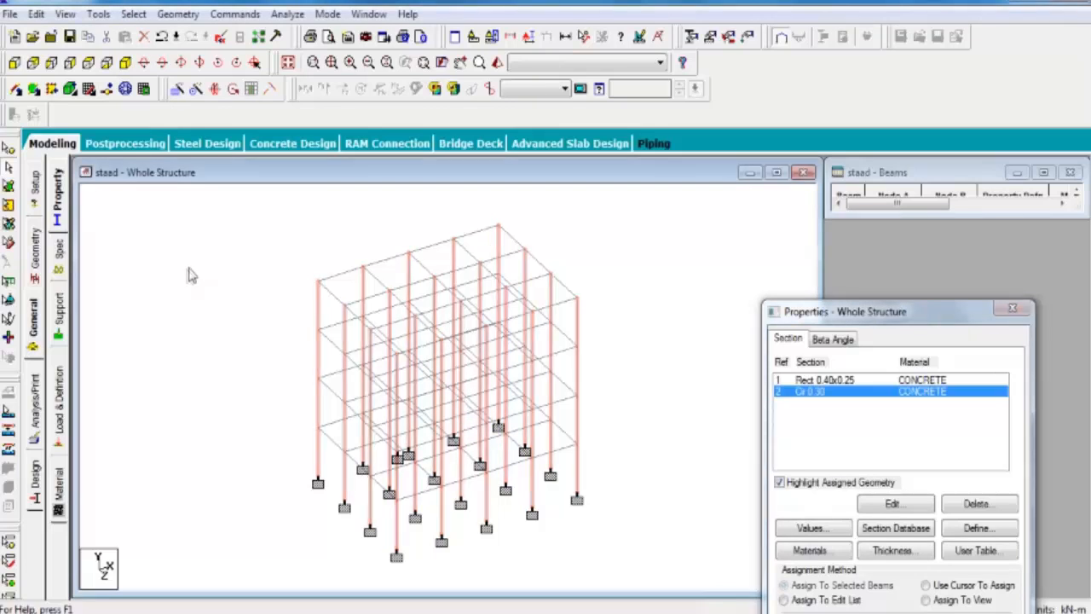
{"action": "left_click", "coordinate": [134, 14]}
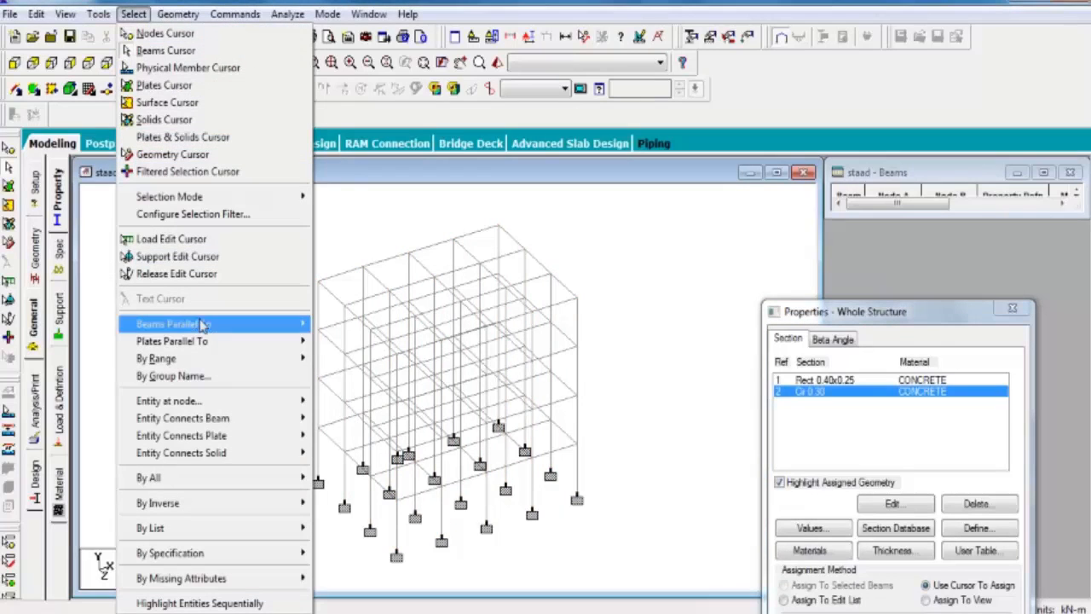
{"action": "mouse_move", "coordinate": [267, 333]}
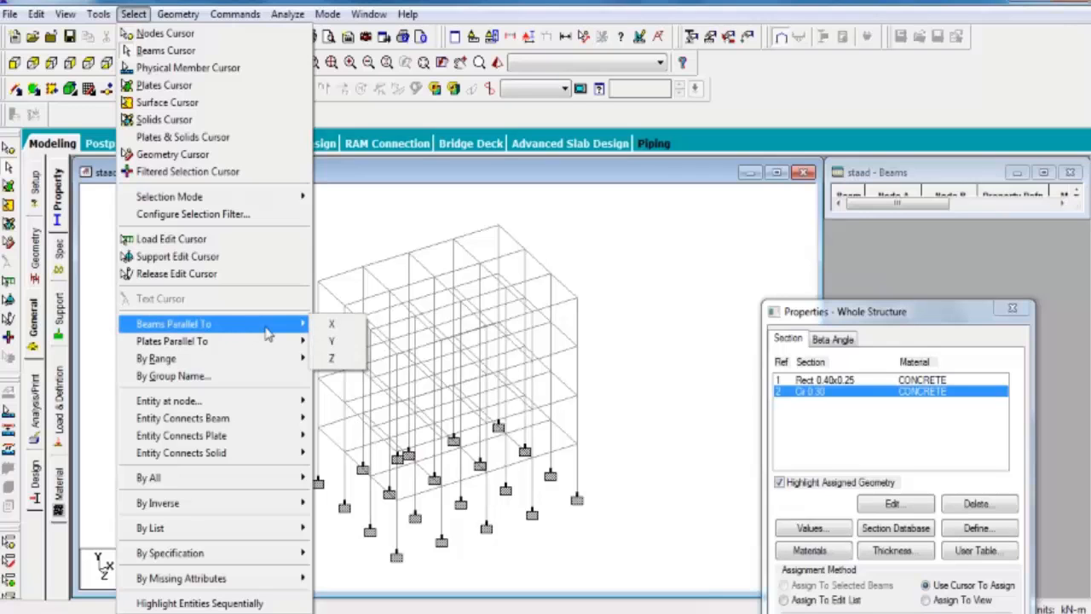
{"action": "left_click", "coordinate": [330, 344]}
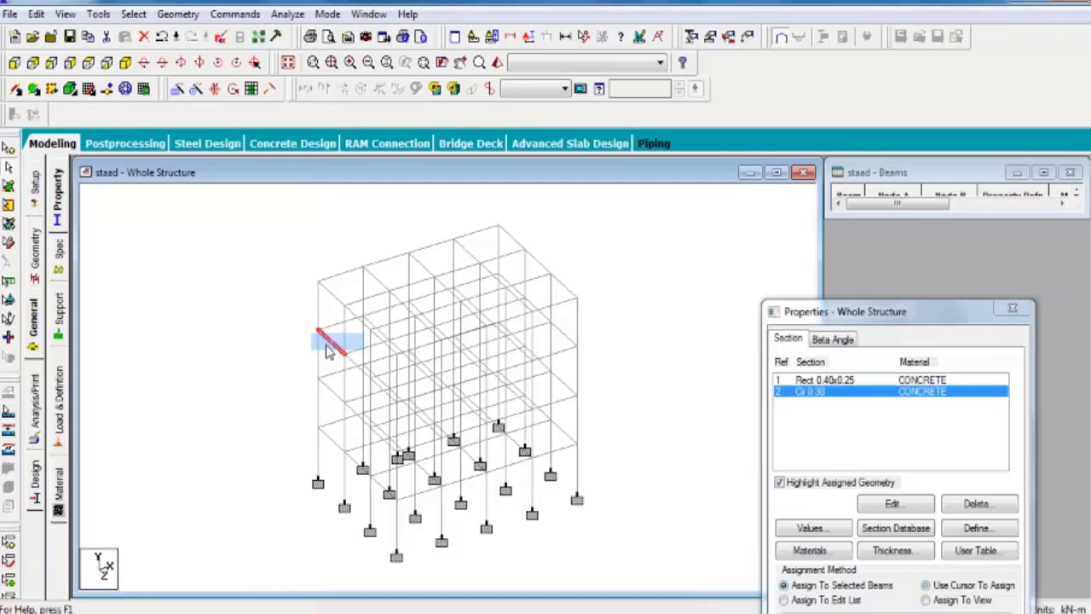
{"action": "left_click", "coordinate": [134, 14]}
{"action": "mouse_move", "coordinate": [300, 326]}
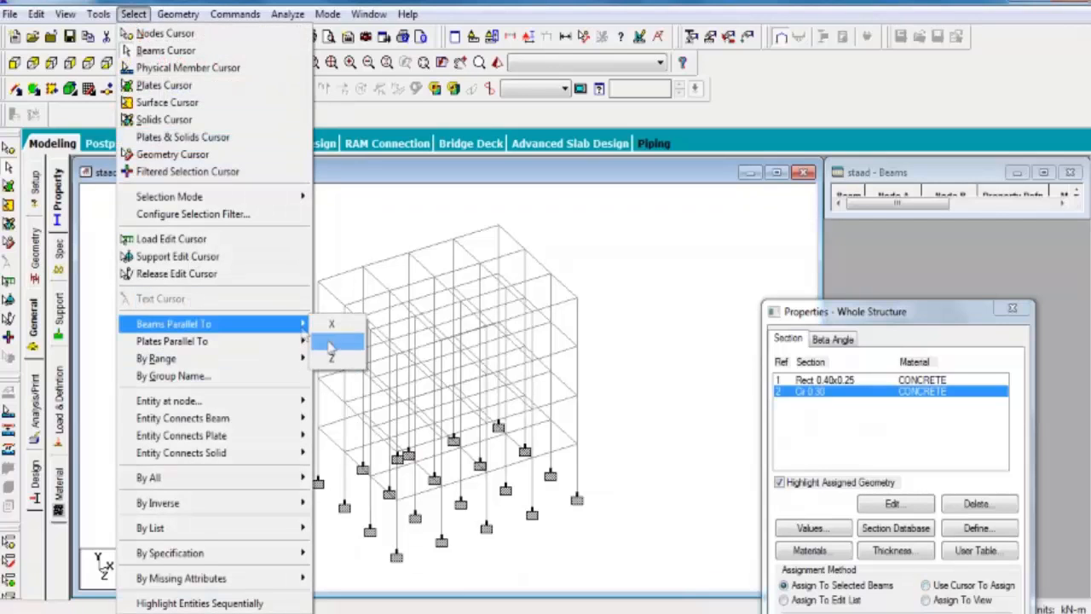
{"action": "left_click", "coordinate": [333, 342]}
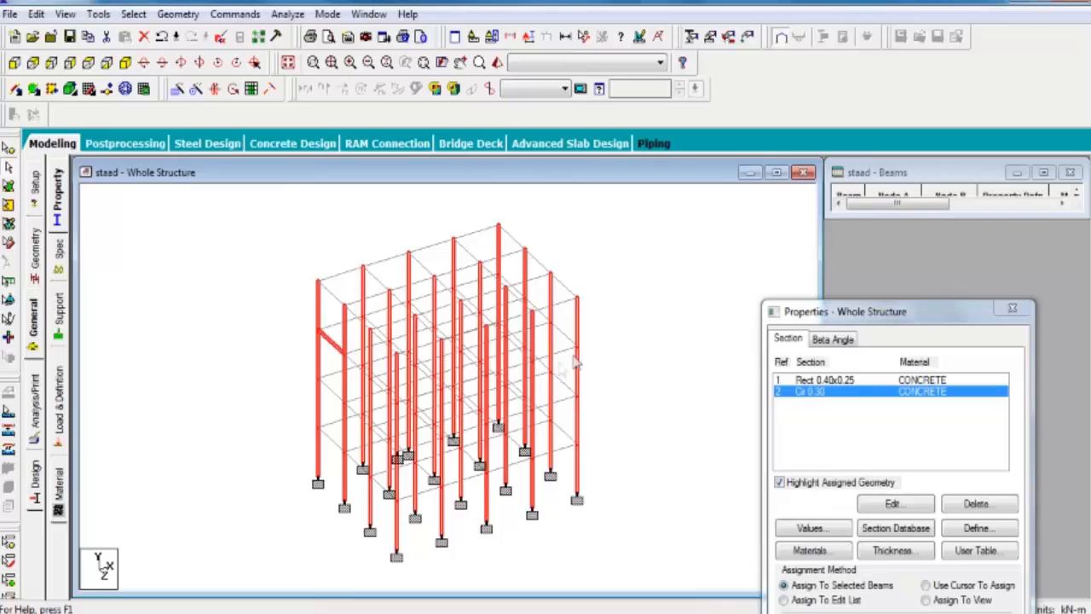
{"action": "left_click", "coordinate": [601, 358]}
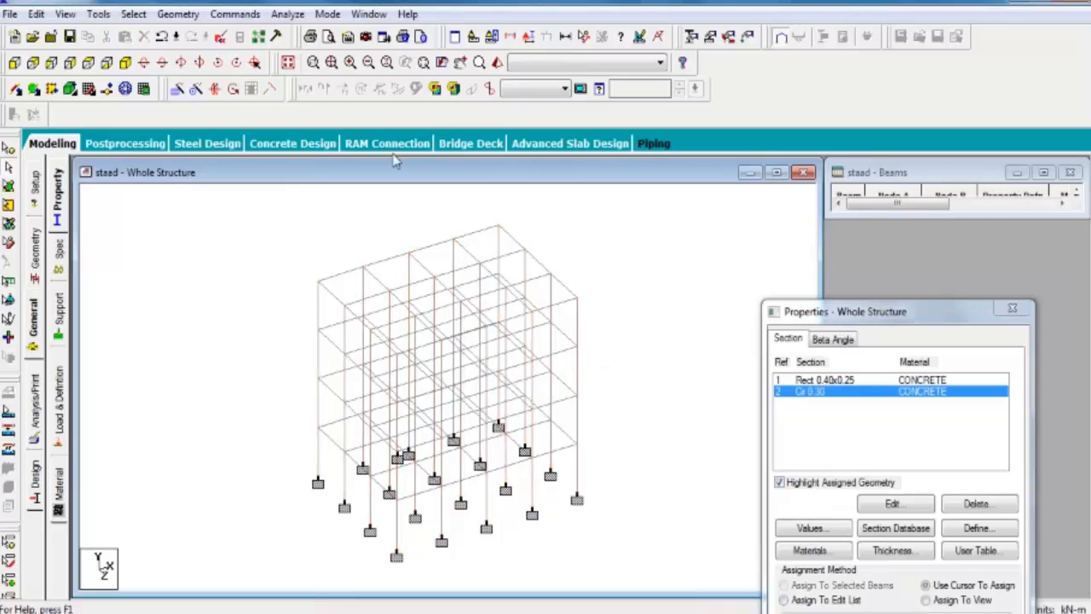
Step: Select all columns as beams parallel to Y, assign them the circular 0.30 concrete section, and clear the selection
{"action": "left_click", "coordinate": [134, 14]}
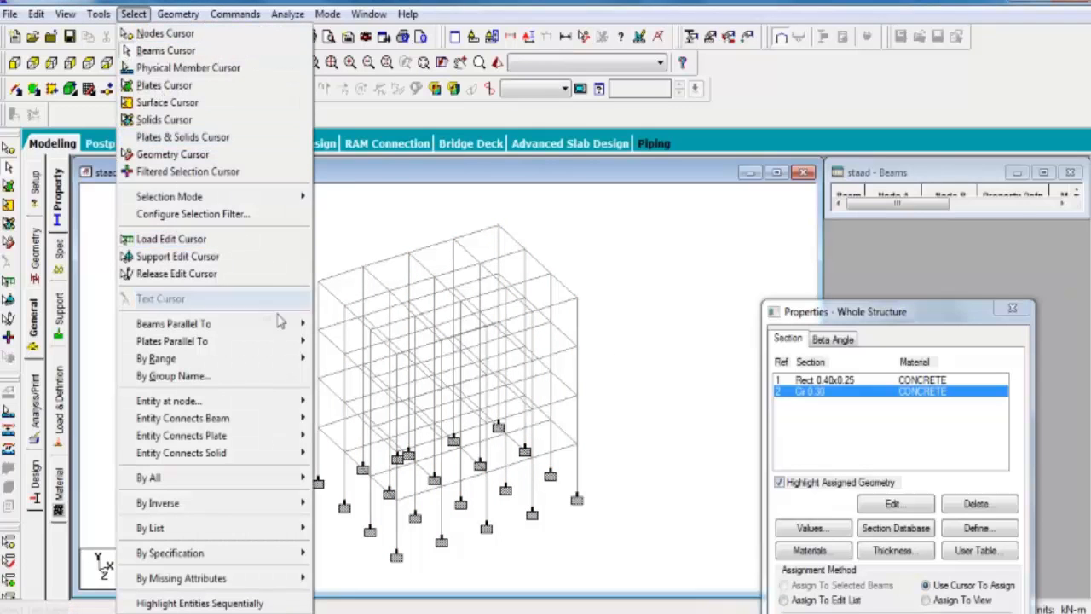
{"action": "mouse_move", "coordinate": [292, 324]}
{"action": "left_click", "coordinate": [335, 341]}
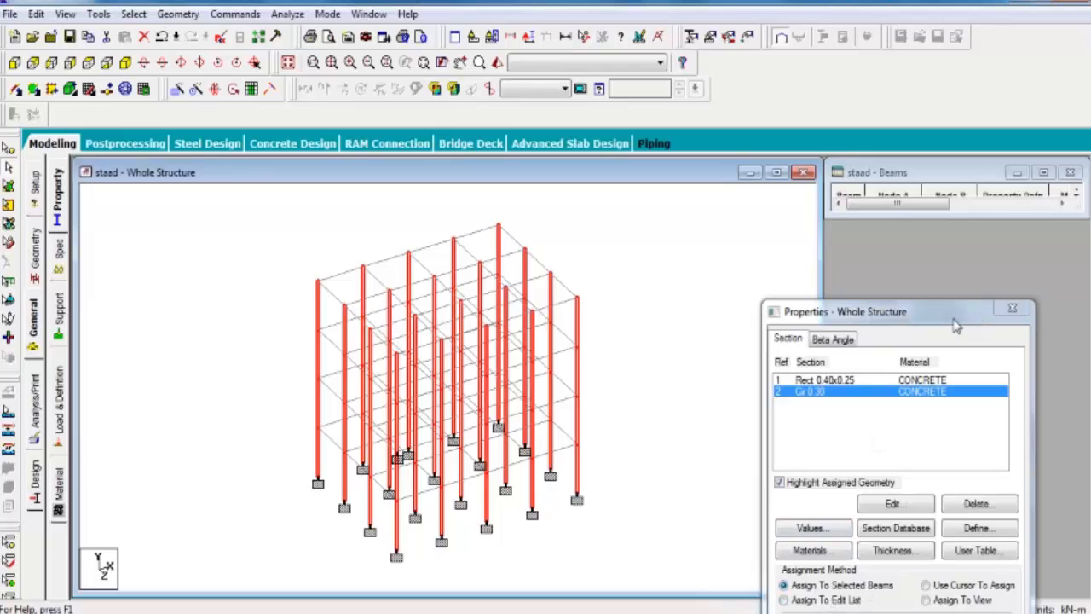
{"action": "left_click", "coordinate": [772, 312]}
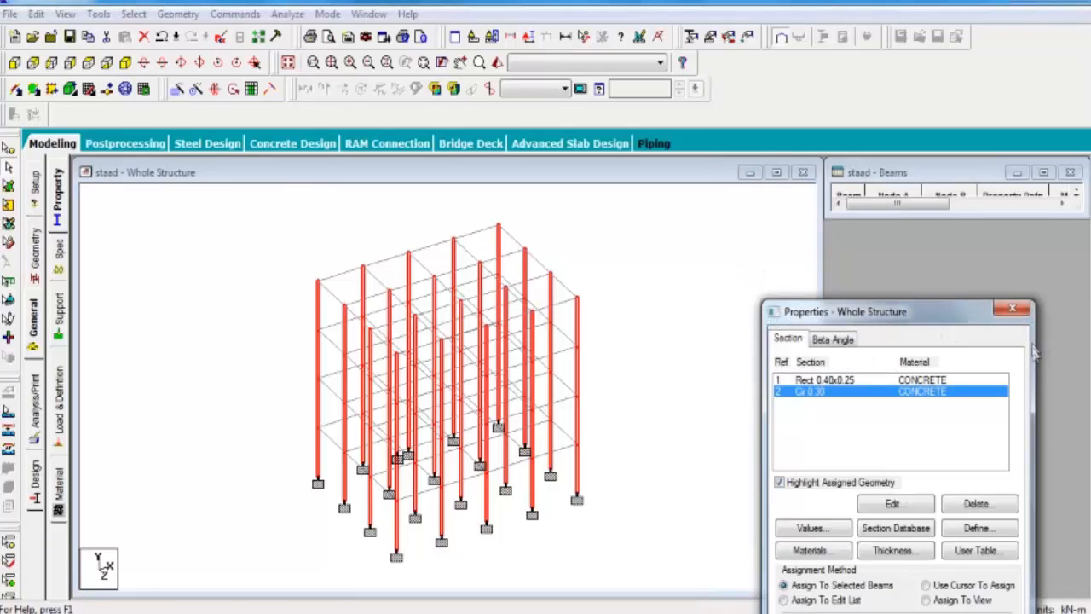
{"action": "left_click", "coordinate": [901, 5]}
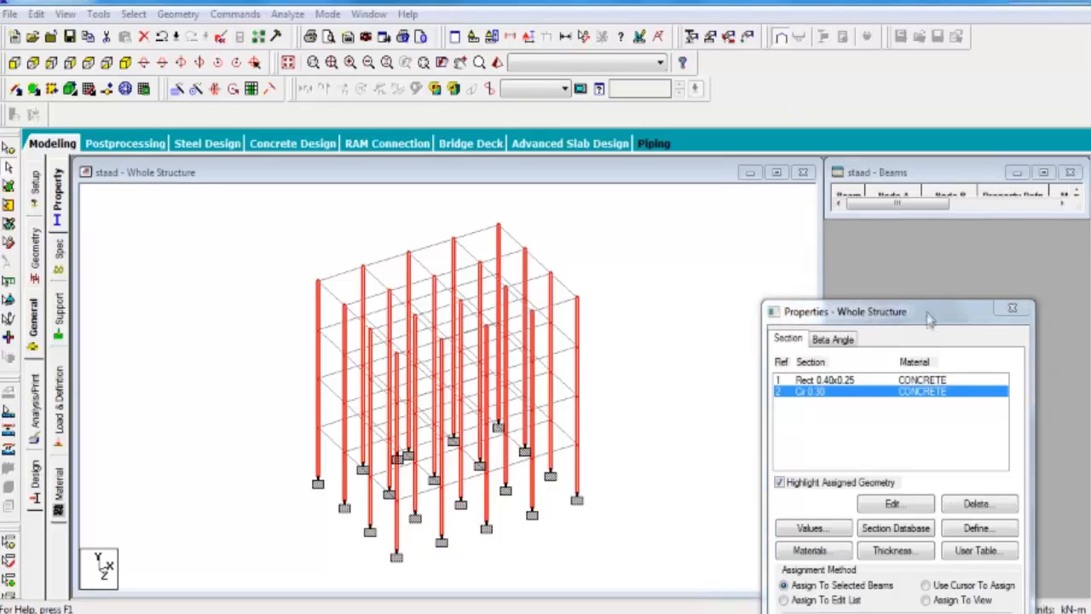
{"action": "left_click_drag", "start_coordinate": [929, 318], "coordinate": [964, 85]}
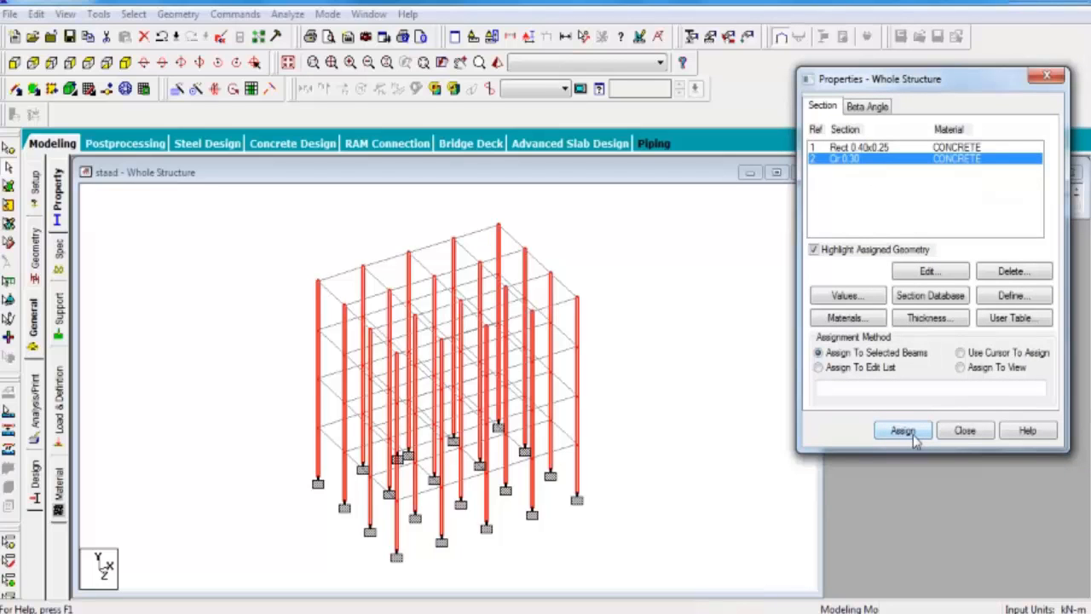
{"action": "left_click", "coordinate": [903, 430]}
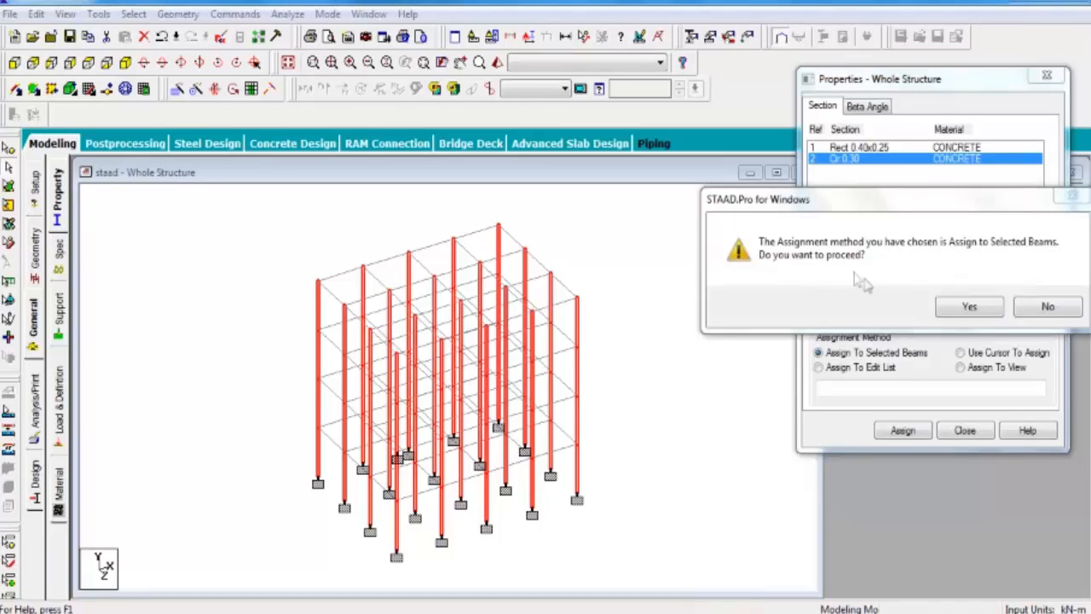
{"action": "left_click", "coordinate": [951, 312]}
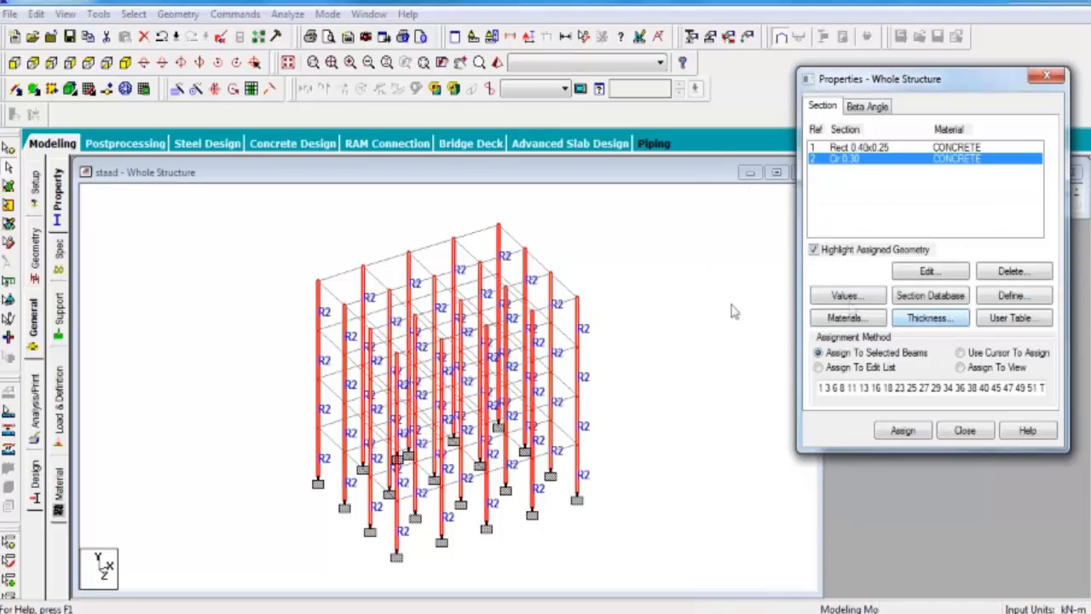
{"action": "left_click", "coordinate": [637, 358]}
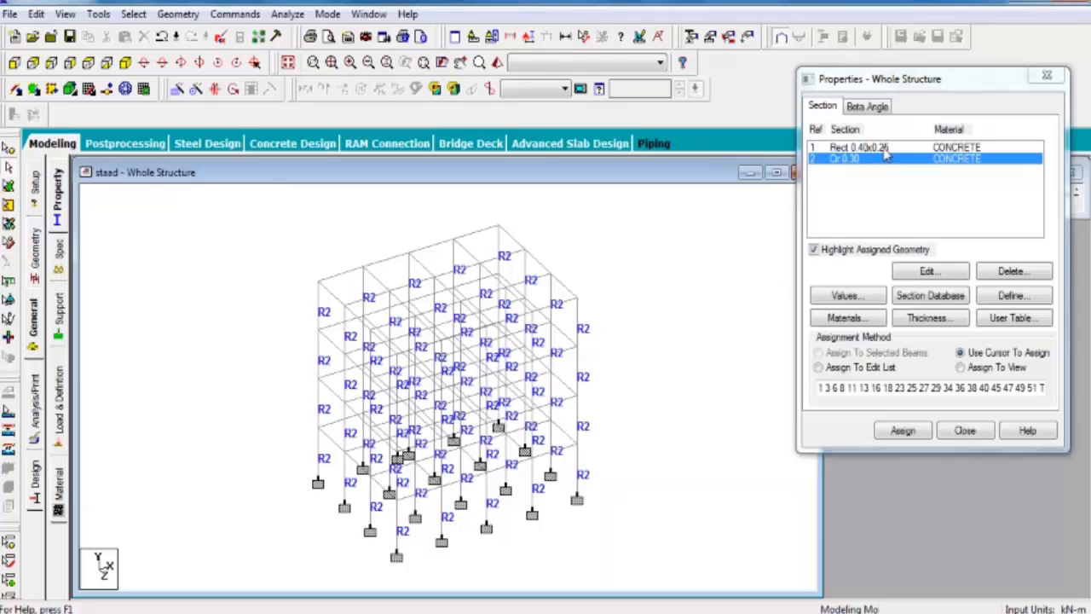
Step: Assign the Rect 0.40x0.25 concrete section to all beams parallel to X and Z, and clear the selection
{"action": "left_click", "coordinate": [884, 148]}
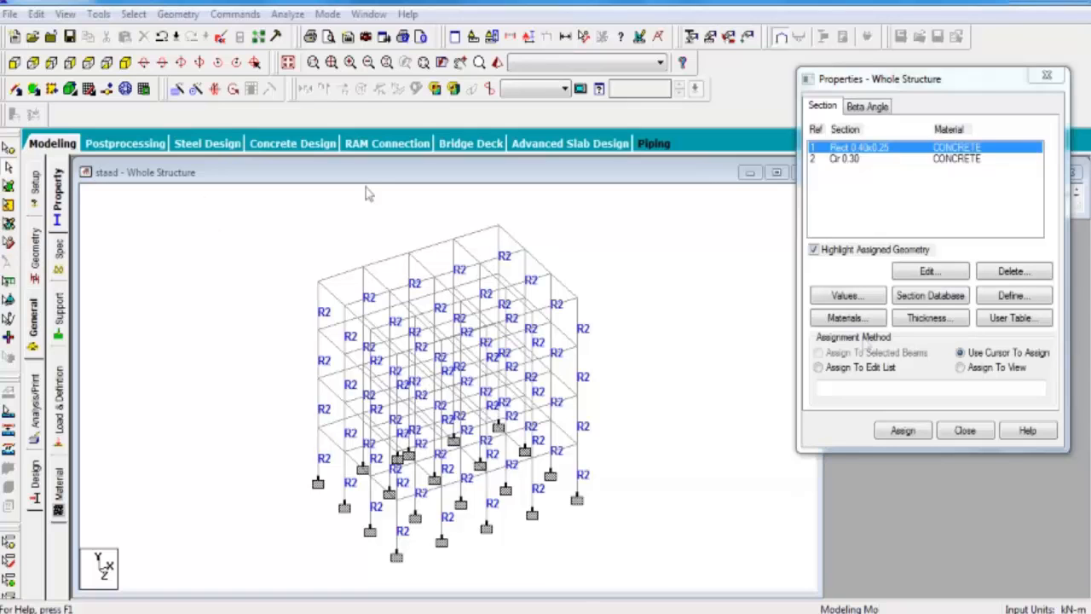
{"action": "left_click", "coordinate": [134, 14]}
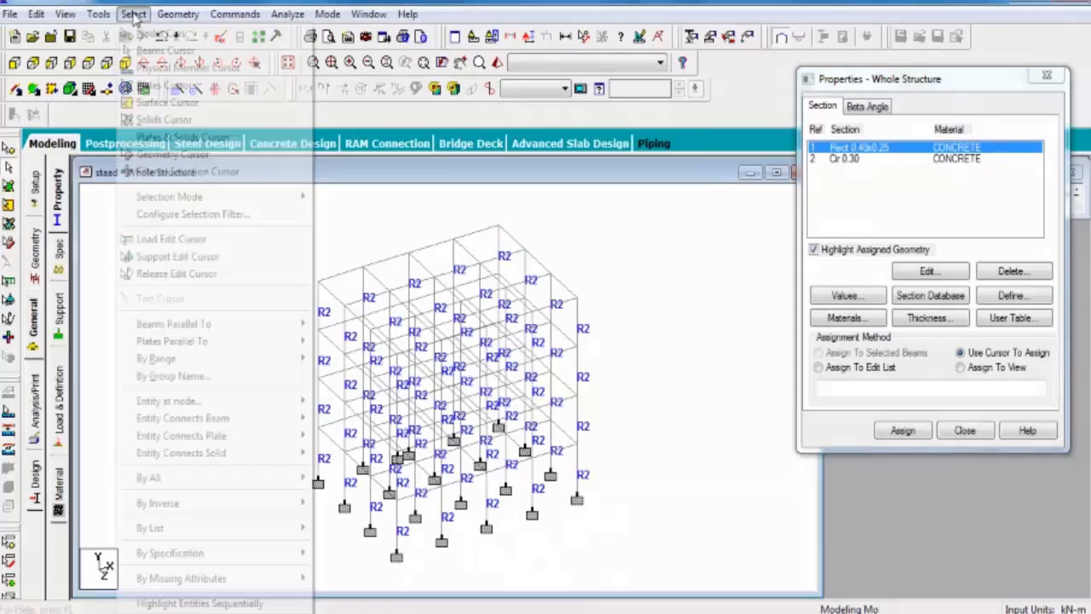
{"action": "mouse_move", "coordinate": [296, 325]}
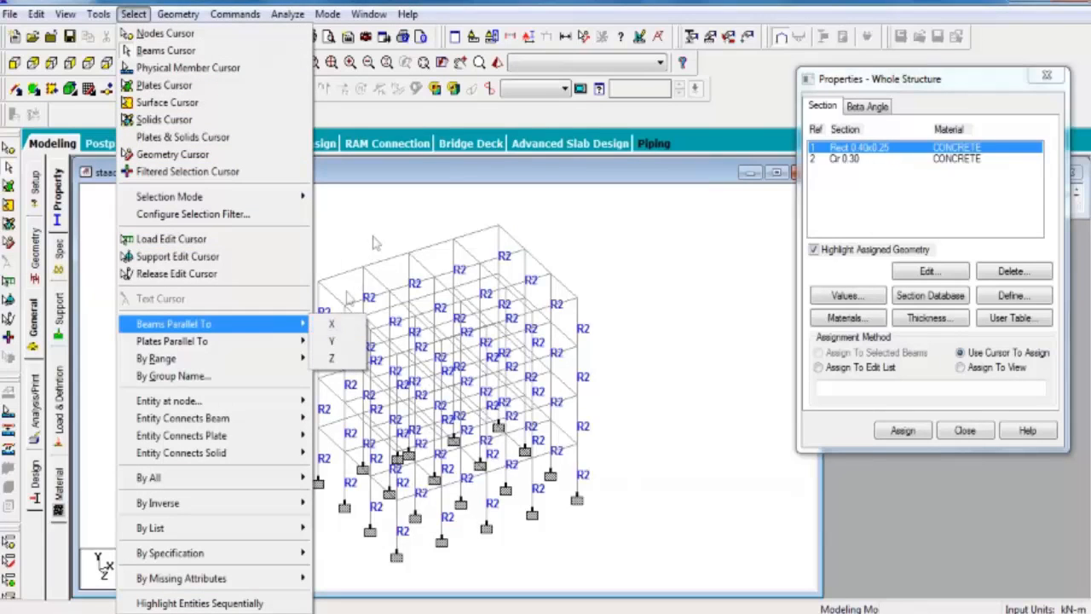
{"action": "left_click", "coordinate": [331, 324]}
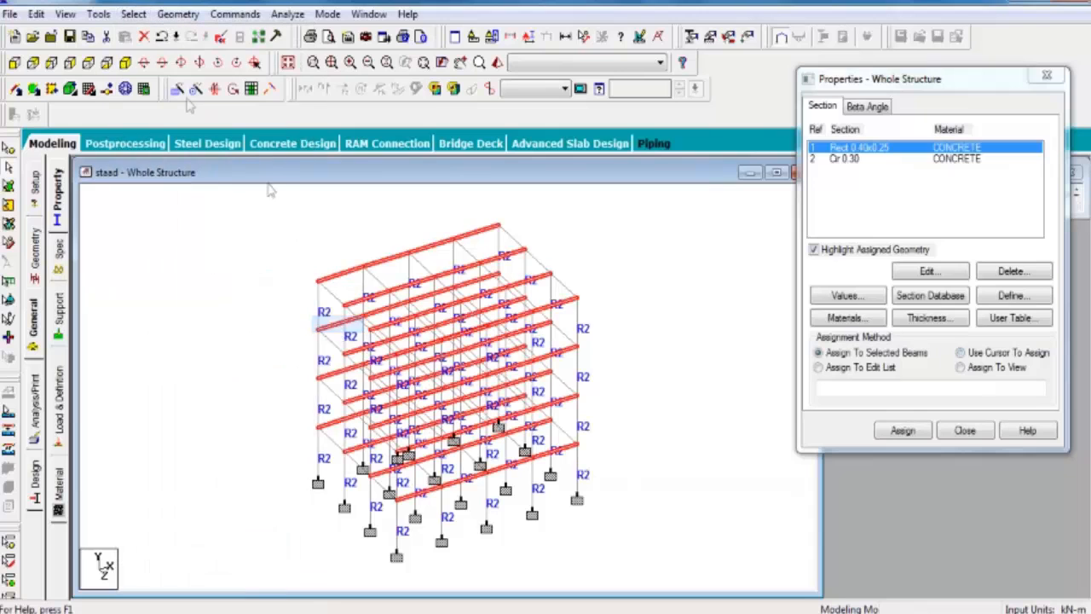
{"action": "left_click", "coordinate": [132, 14]}
{"action": "mouse_move", "coordinate": [285, 323]}
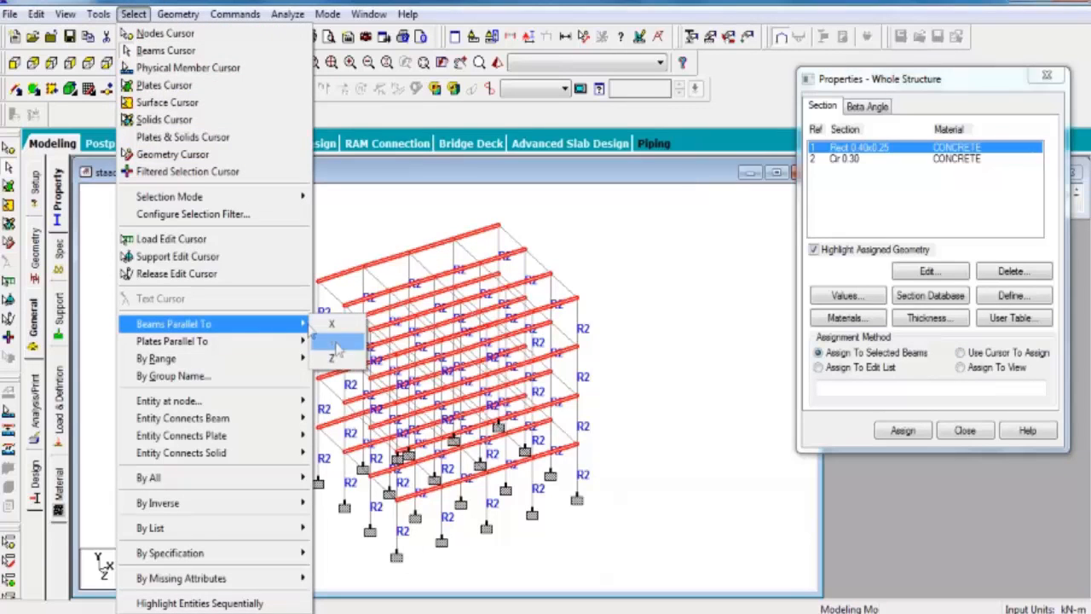
{"action": "left_click", "coordinate": [334, 356]}
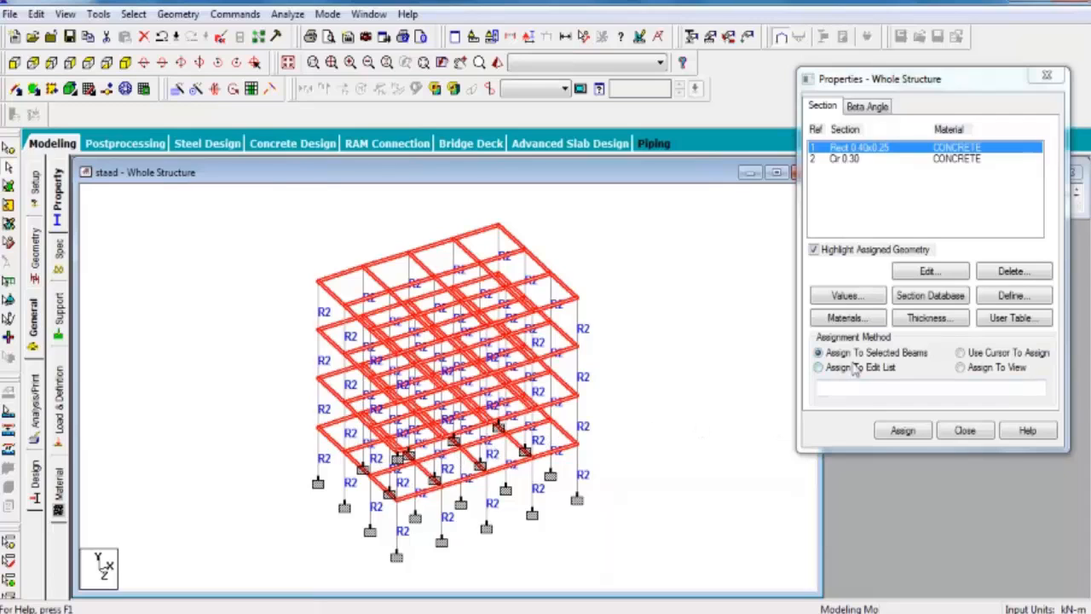
{"action": "left_click", "coordinate": [904, 431]}
{"action": "left_click_drag", "start_coordinate": [882, 209], "coordinate": [810, 164]}
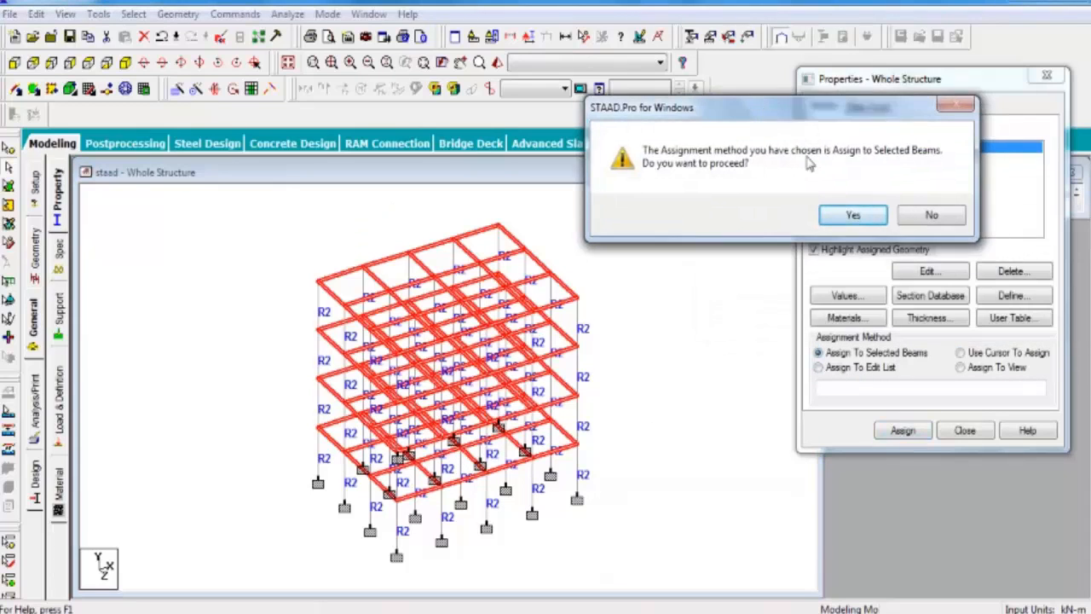
{"action": "left_click", "coordinate": [839, 218]}
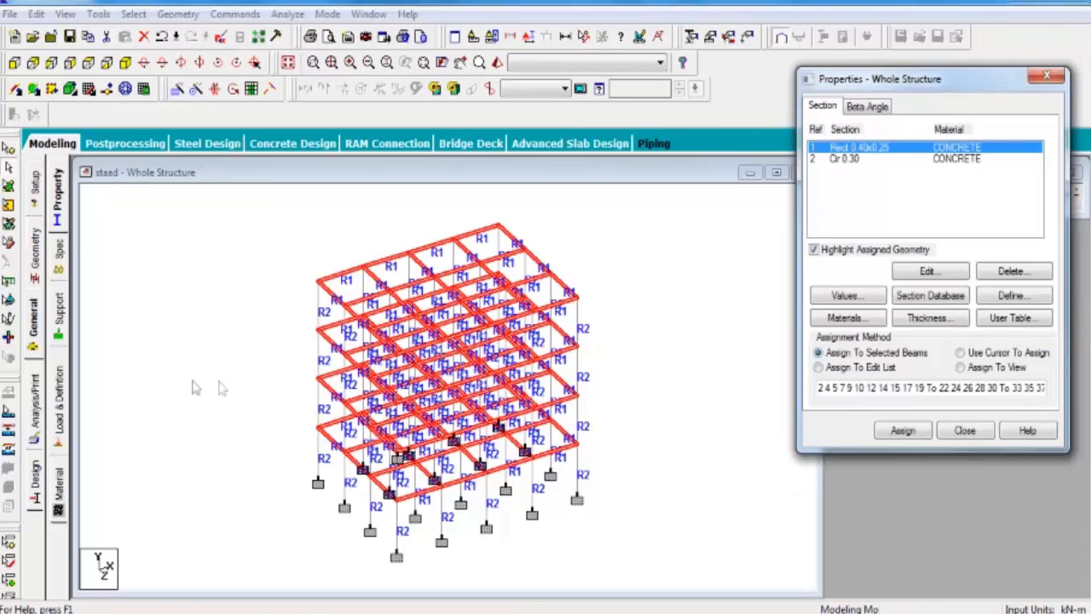
{"action": "left_click", "coordinate": [959, 352]}
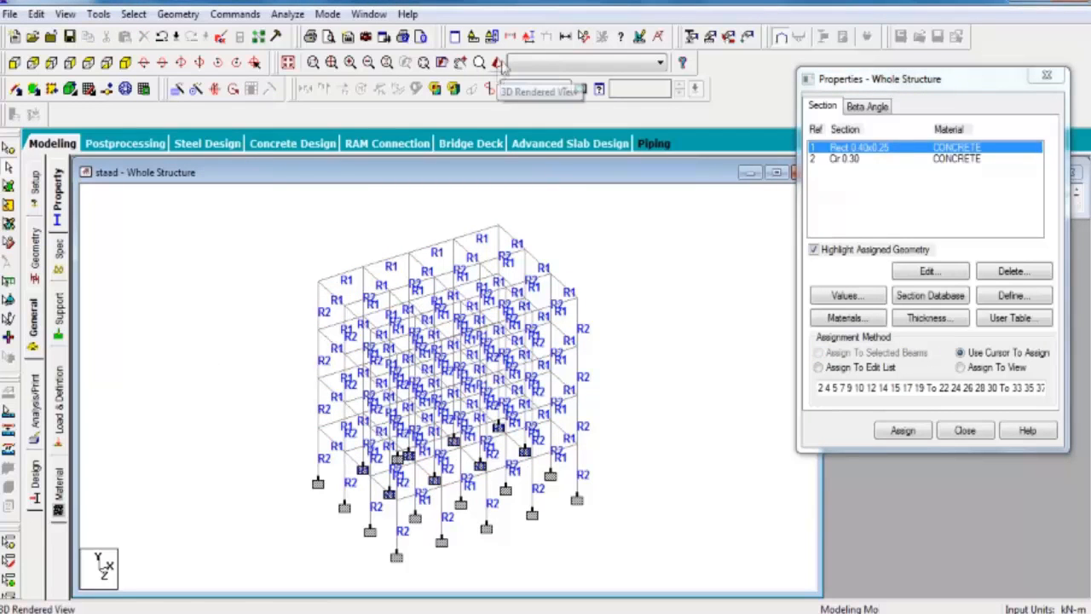
Step: Open the 3D rendered view of the structure, close the blank extra window and move the rendered one over the model view
{"action": "left_click", "coordinate": [498, 64]}
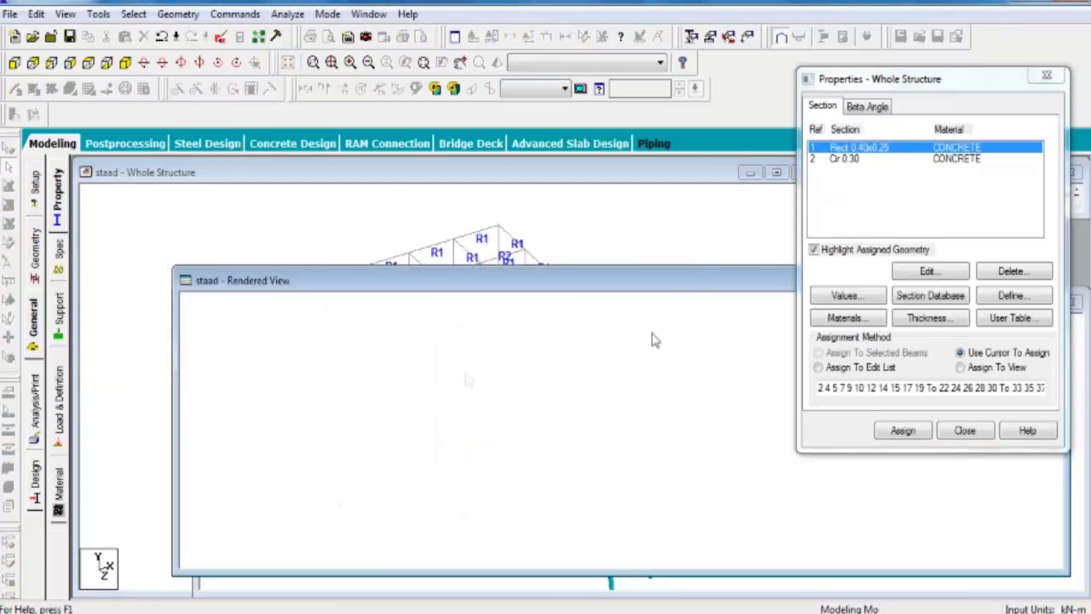
{"action": "left_click_drag", "start_coordinate": [416, 211], "coordinate": [371, 197]}
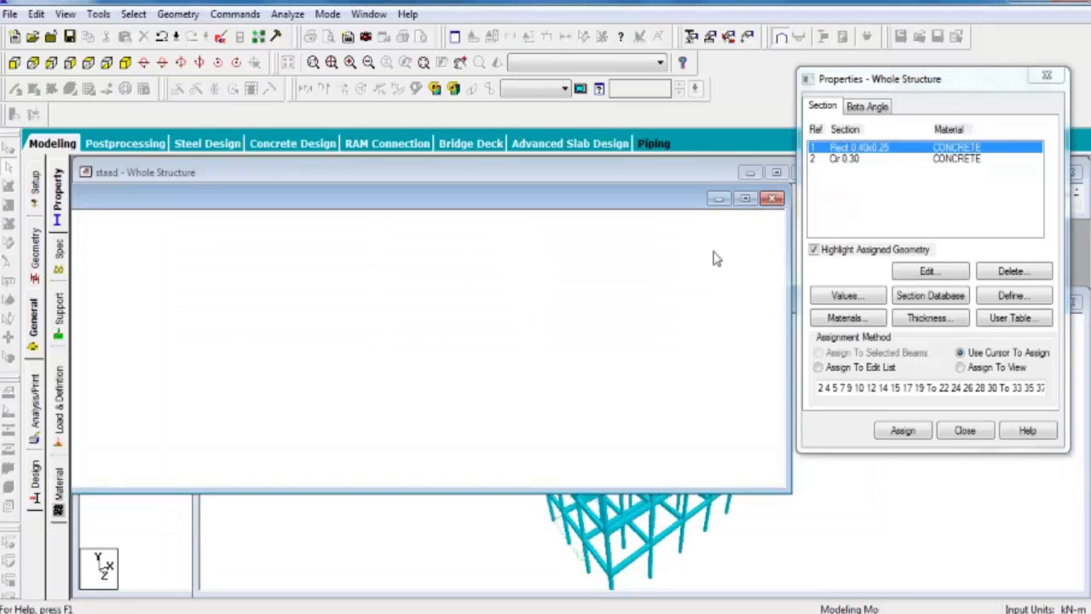
{"action": "left_click", "coordinate": [768, 203]}
{"action": "left_click_drag", "start_coordinate": [586, 308], "coordinate": [360, 165]}
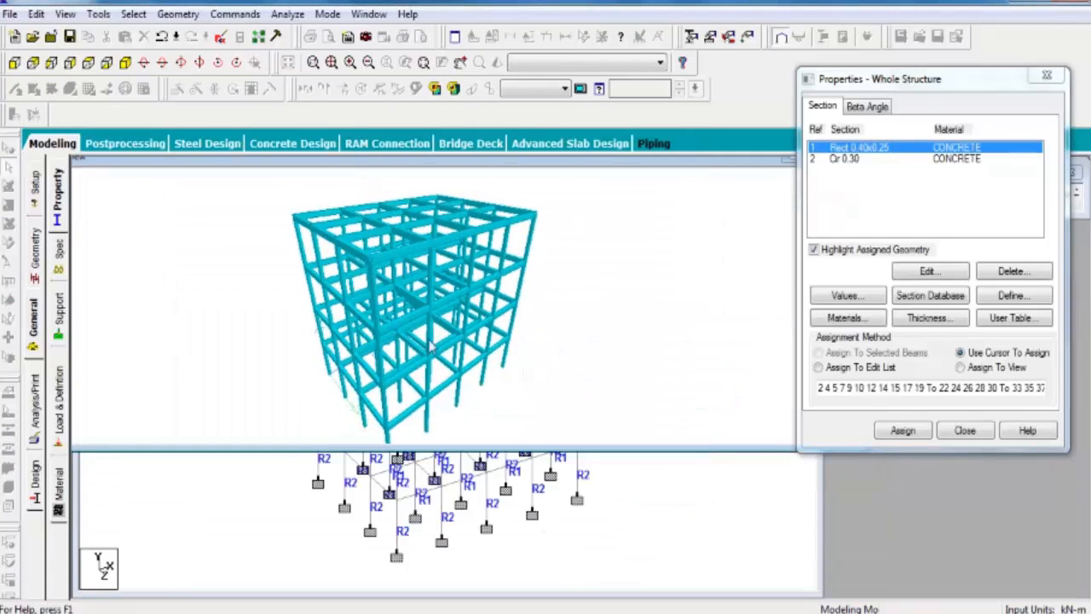
Step: Examine the rendered frame from all sides to check the assigned beam and column sections
{"action": "left_click_drag", "start_coordinate": [433, 340], "coordinate": [214, 308]}
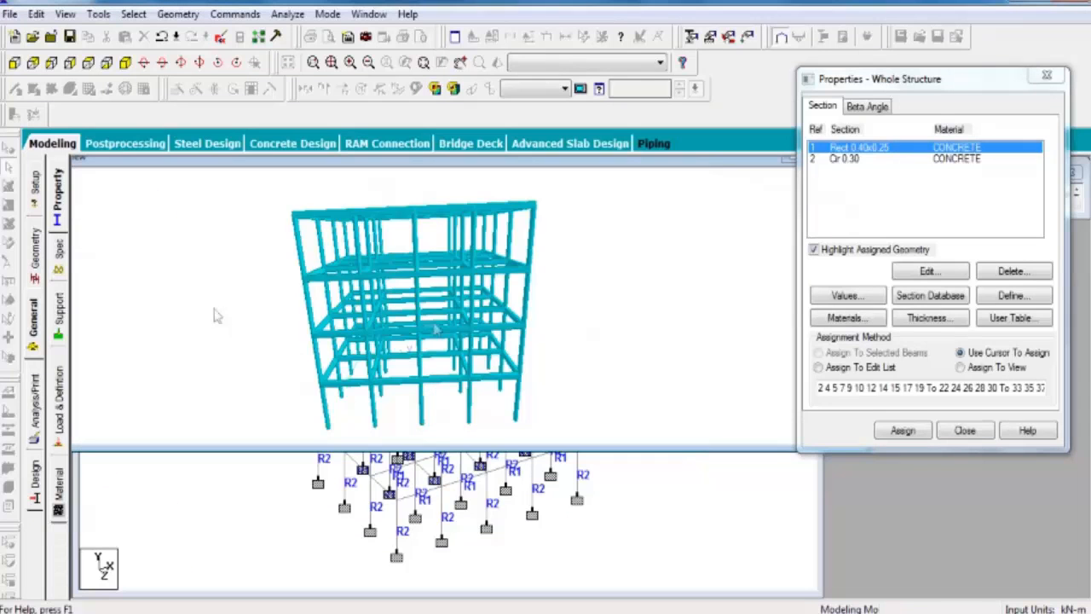
{"action": "left_click_drag", "start_coordinate": [498, 332], "coordinate": [245, 341]}
{"action": "left_click_drag", "start_coordinate": [179, 339], "coordinate": [167, 334]}
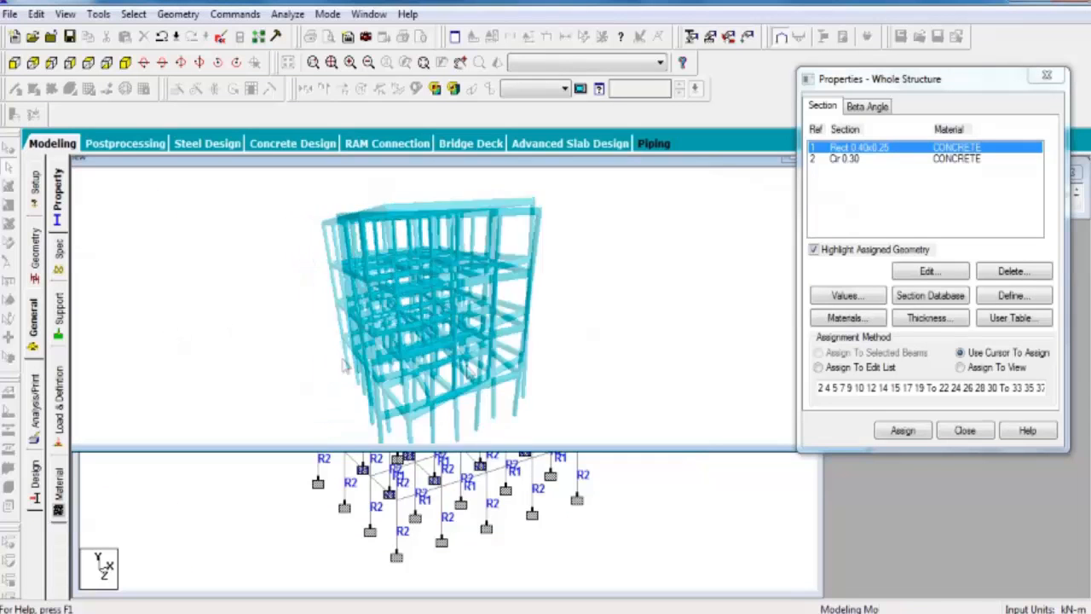
{"action": "left_click_drag", "start_coordinate": [250, 343], "coordinate": [150, 321]}
{"action": "left_click_drag", "start_coordinate": [307, 345], "coordinate": [712, 357]}
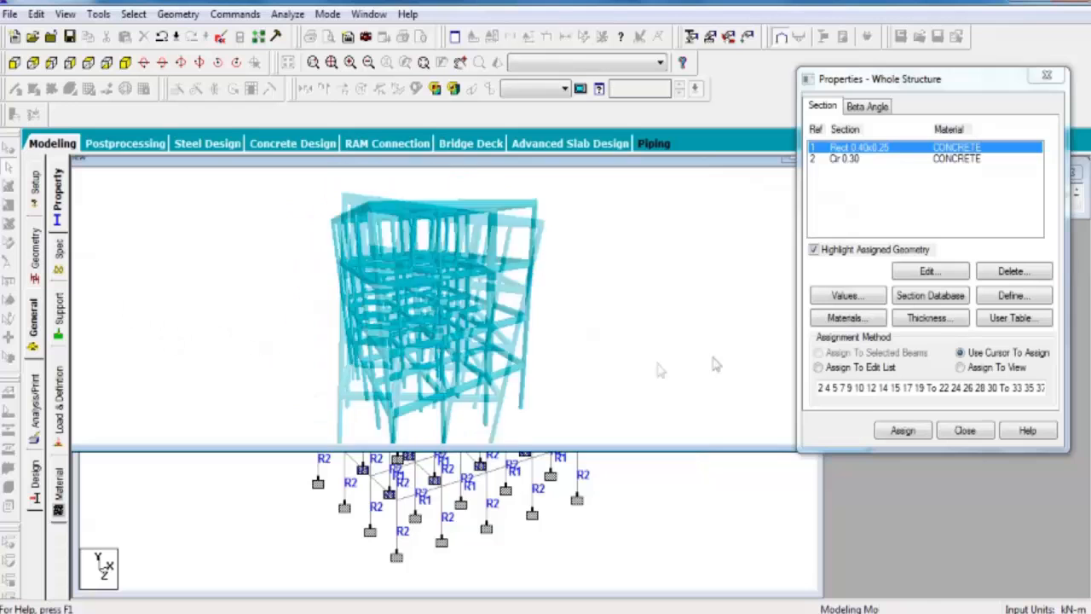
{"action": "left_click_drag", "start_coordinate": [368, 384], "coordinate": [695, 336]}
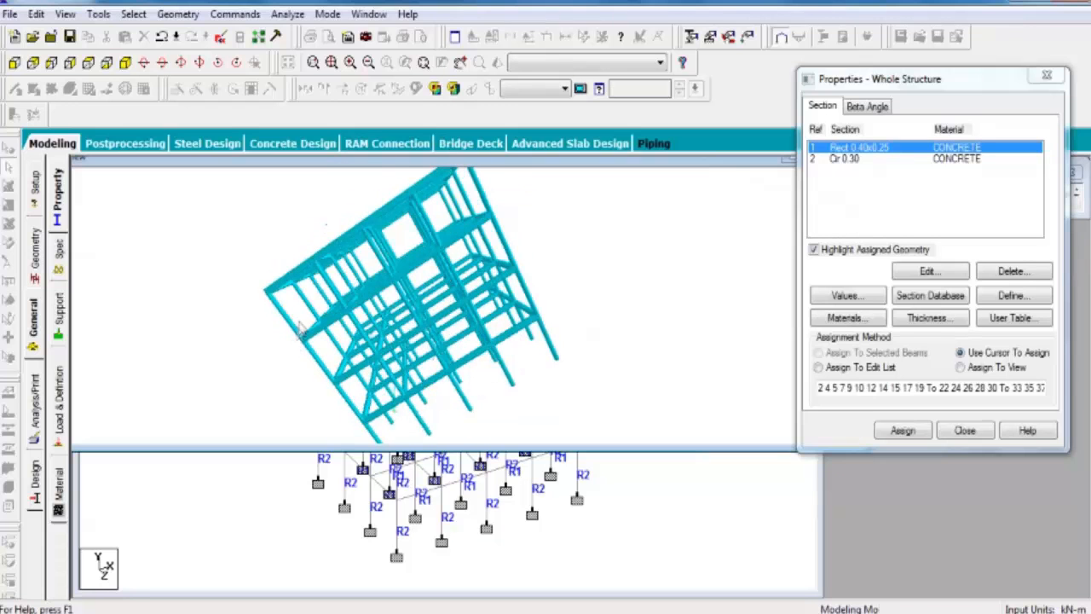
{"action": "left_click_drag", "start_coordinate": [345, 311], "coordinate": [653, 288]}
{"action": "left_click_drag", "start_coordinate": [322, 316], "coordinate": [622, 302]}
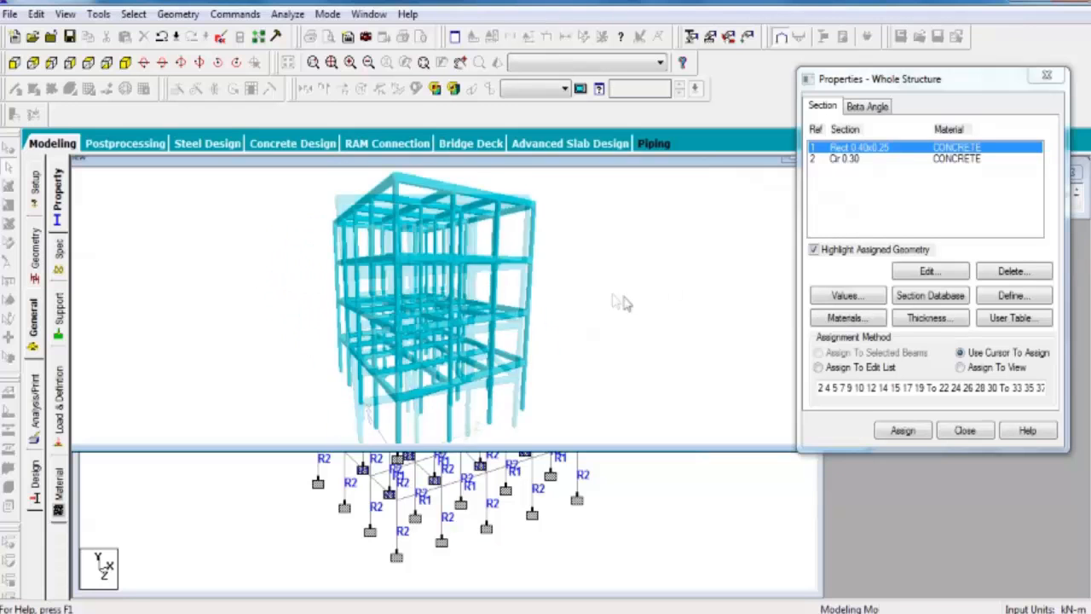
{"action": "left_click_drag", "start_coordinate": [361, 359], "coordinate": [706, 353]}
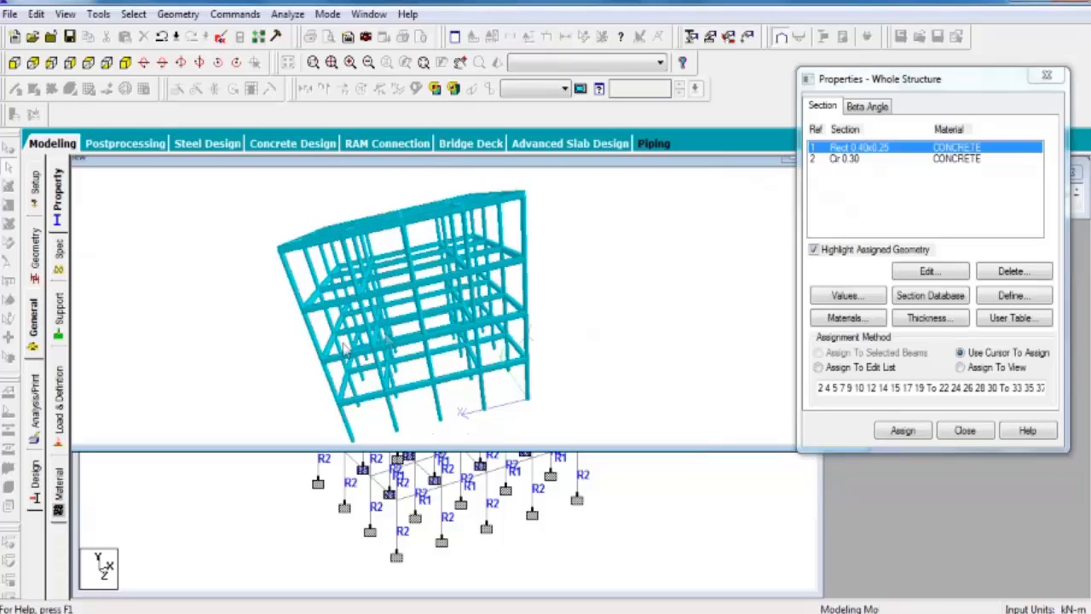
{"action": "left_click_drag", "start_coordinate": [346, 349], "coordinate": [692, 320]}
{"action": "left_click_drag", "start_coordinate": [362, 345], "coordinate": [628, 306]}
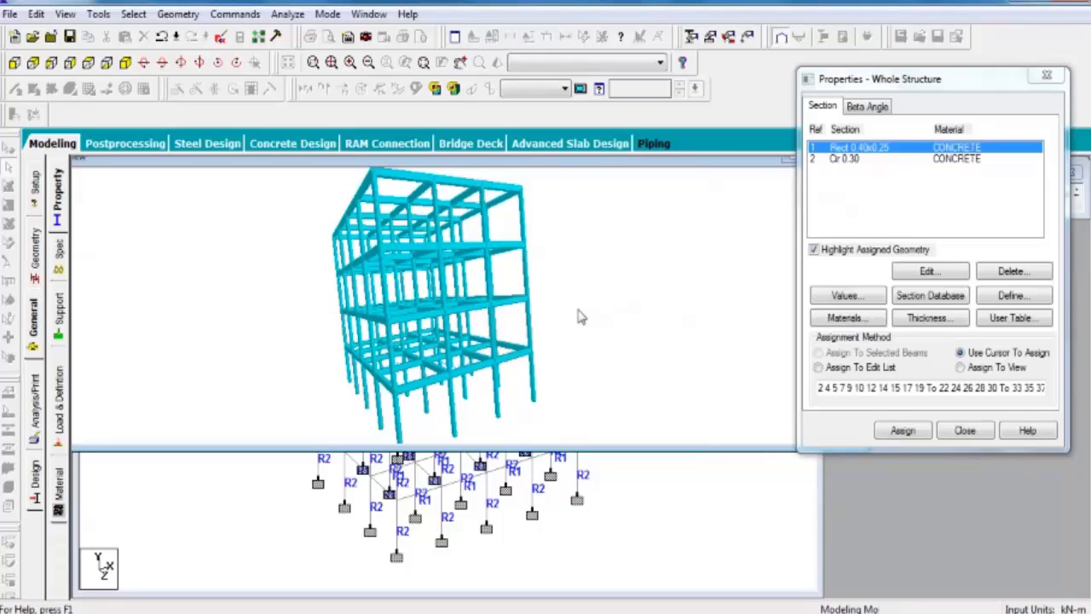
{"action": "left_click_drag", "start_coordinate": [380, 312], "coordinate": [687, 309]}
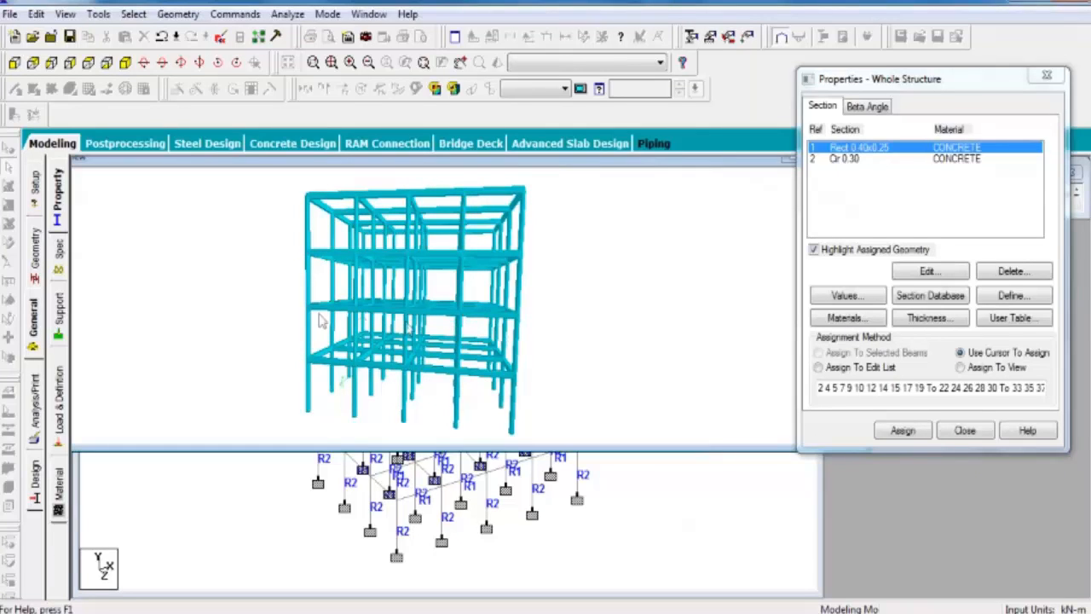
{"action": "left_click_drag", "start_coordinate": [315, 320], "coordinate": [714, 325]}
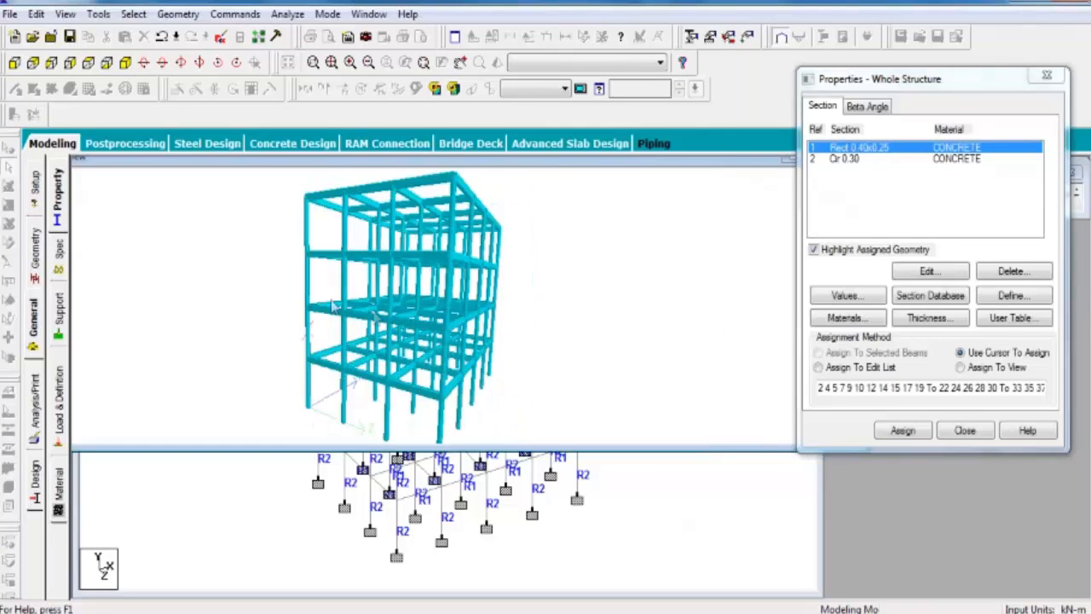
Step: Turn the rendered frame once more to view its other side, and close the rendered view
{"action": "left_click_drag", "start_coordinate": [334, 305], "coordinate": [645, 310]}
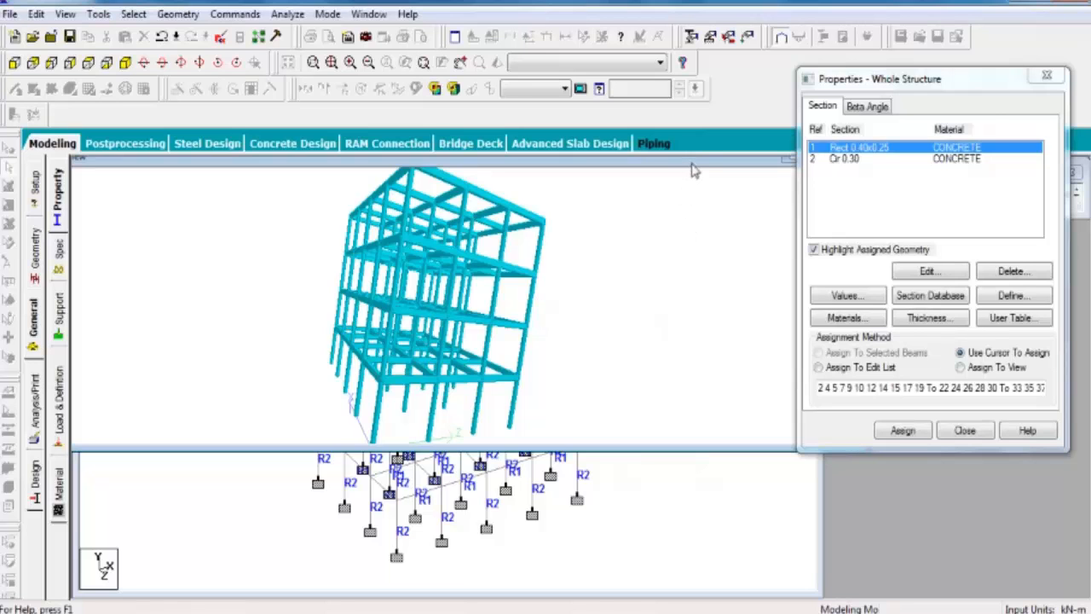
{"action": "left_click_drag", "start_coordinate": [691, 163], "coordinate": [486, 241]}
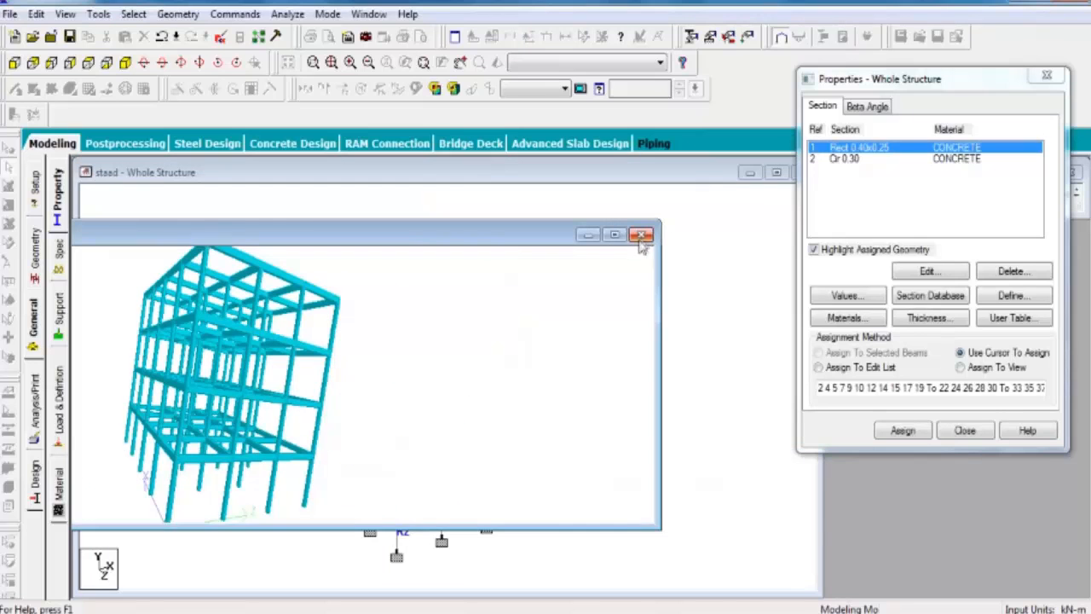
{"action": "left_click", "coordinate": [639, 239]}
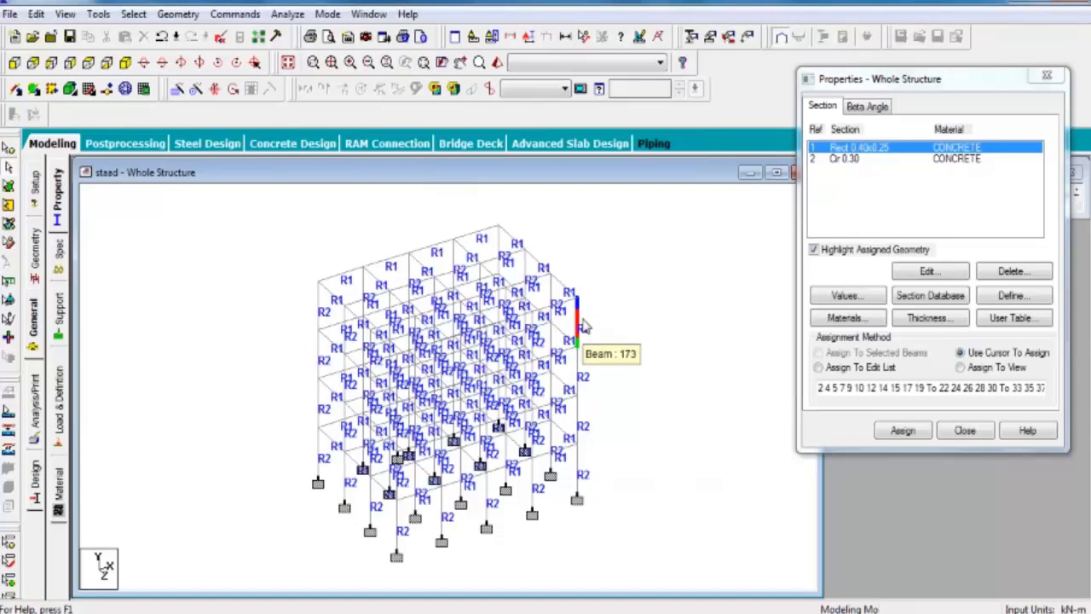
Step: Reopen the 3D rendered view and examine the beam-to-column joints and member sections of the frame up close and from different angles
{"action": "left_click", "coordinate": [497, 63]}
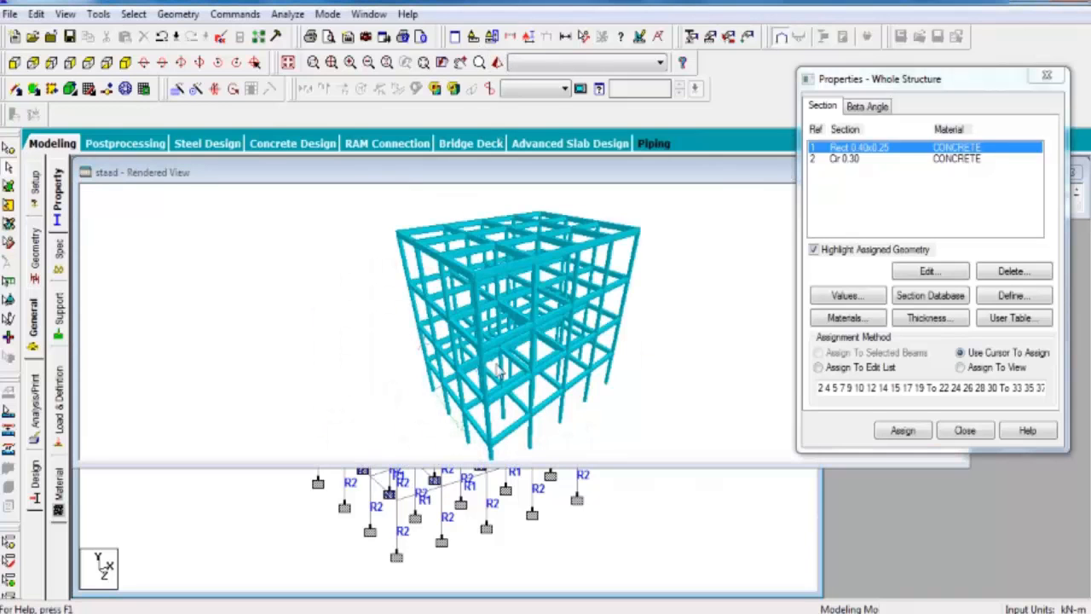
{"action": "scroll", "coordinate": [477, 290], "scroll_direction": "up", "scroll_amount": 3}
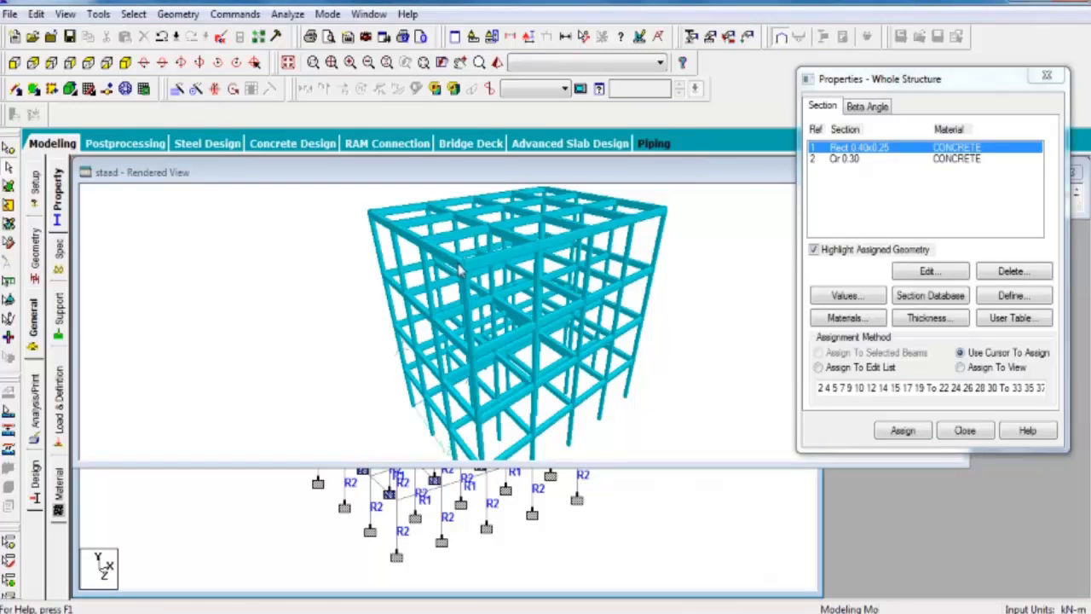
{"action": "scroll", "coordinate": [458, 266], "scroll_direction": "up", "scroll_amount": 4}
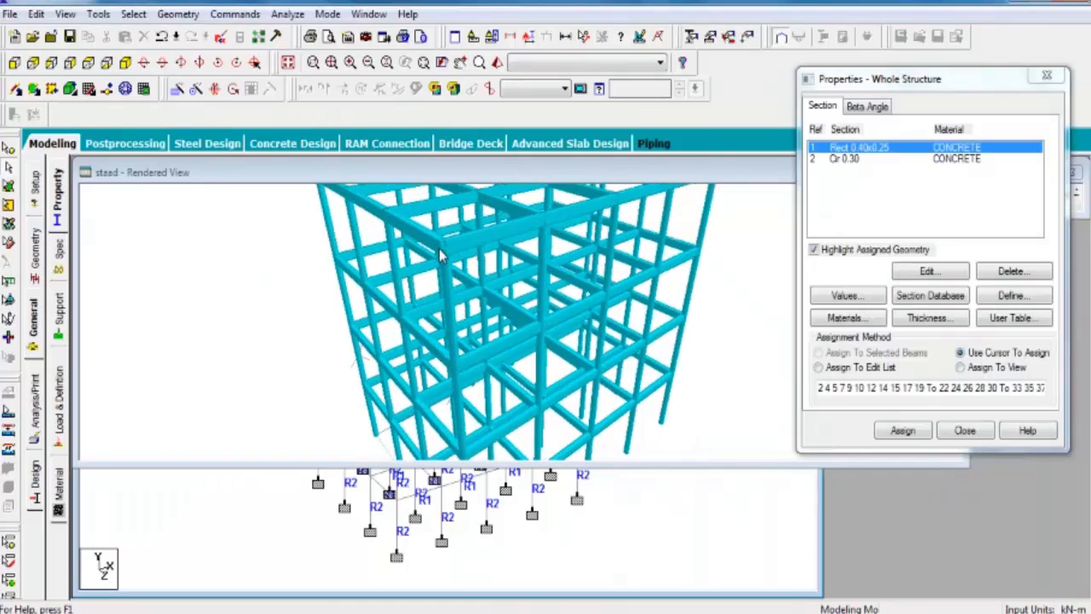
{"action": "scroll", "coordinate": [430, 243], "scroll_direction": "up", "scroll_amount": 3}
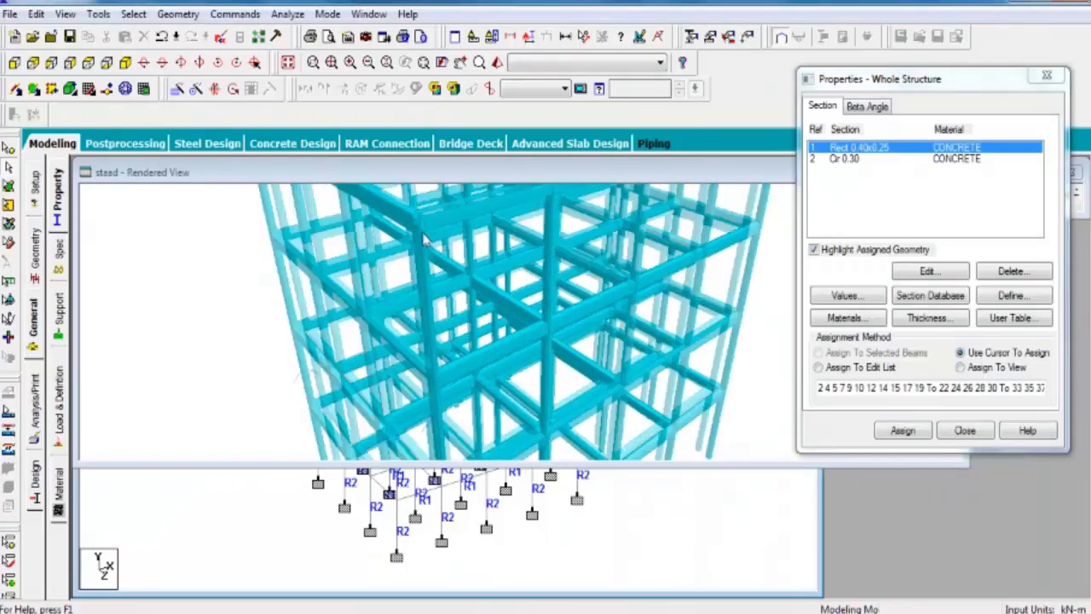
{"action": "scroll", "coordinate": [424, 241], "scroll_direction": "up", "scroll_amount": 2}
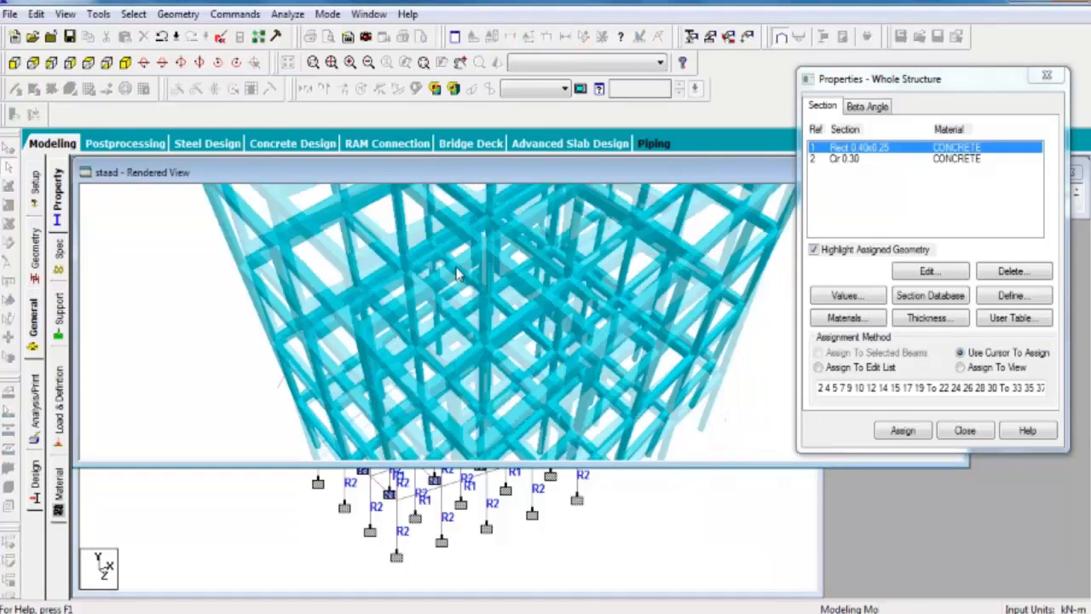
{"action": "scroll", "coordinate": [457, 272], "scroll_direction": "up", "scroll_amount": 2}
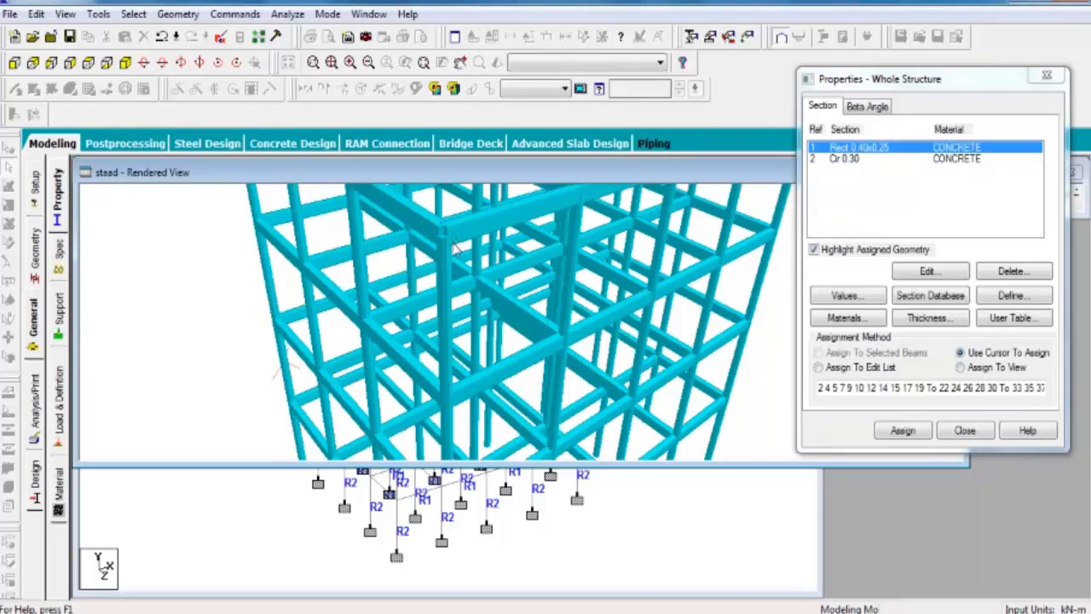
{"action": "scroll", "coordinate": [455, 248], "scroll_direction": "down", "scroll_amount": 5}
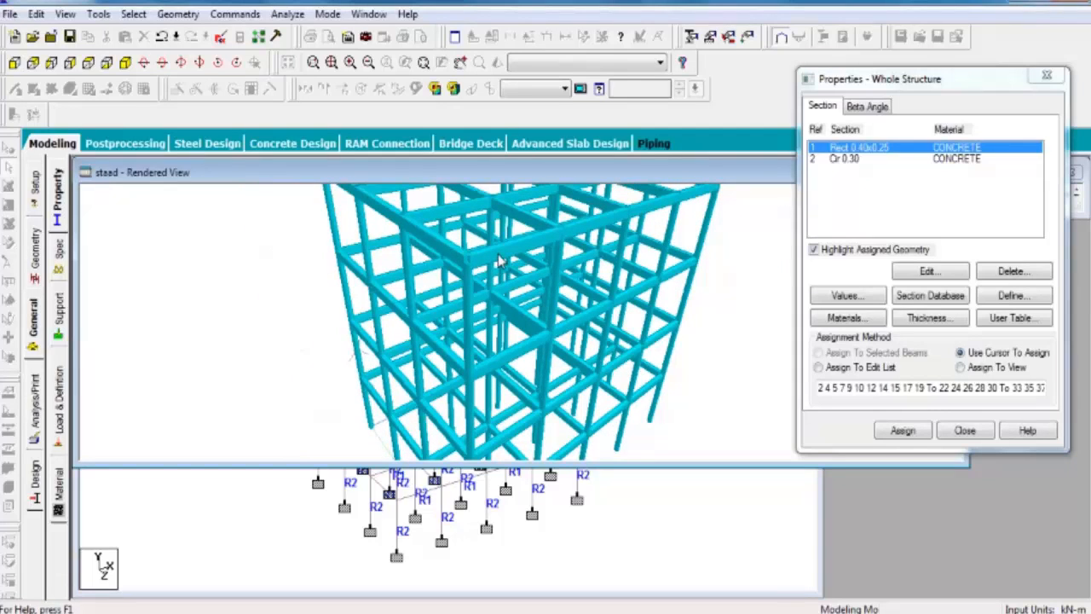
{"action": "left_click_drag", "start_coordinate": [500, 274], "coordinate": [333, 287]}
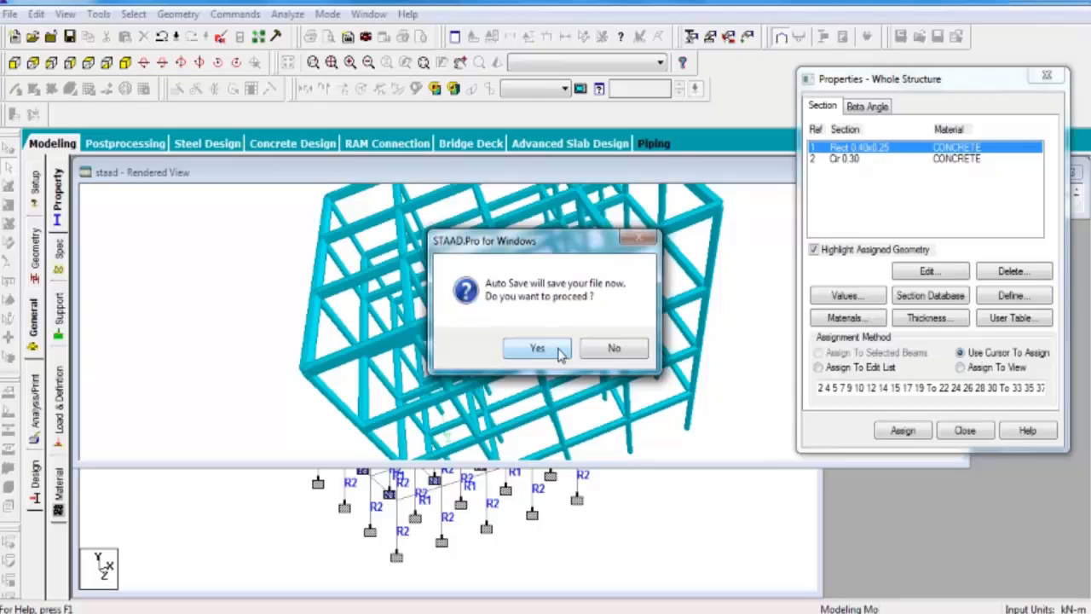
Step: Decline the auto save and close the rendered view to return to the whole-structure model
{"action": "left_click", "coordinate": [601, 357]}
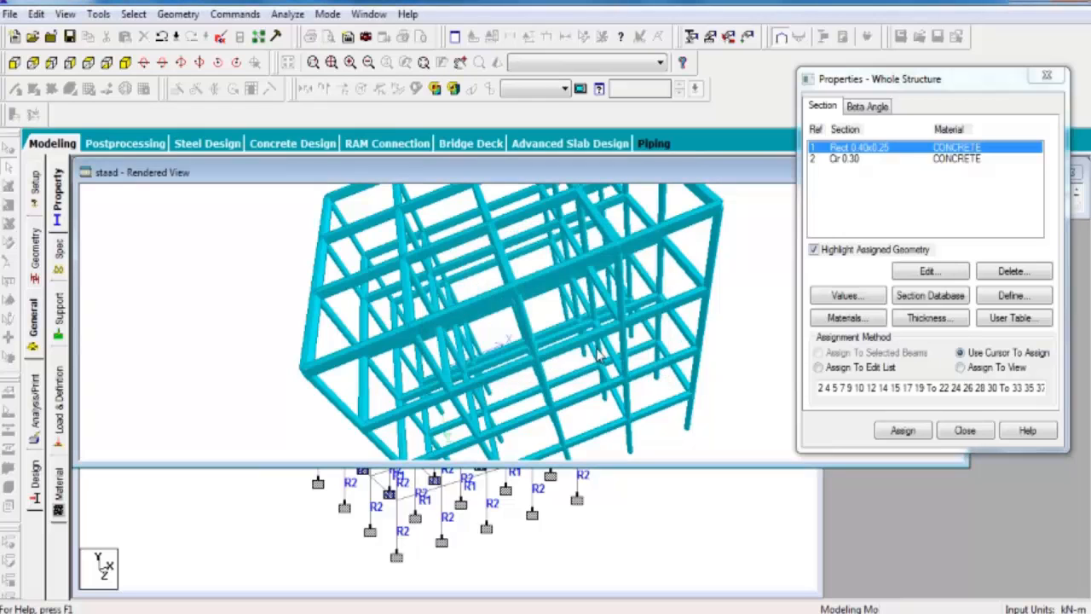
{"action": "left_click_drag", "start_coordinate": [625, 176], "coordinate": [493, 237]}
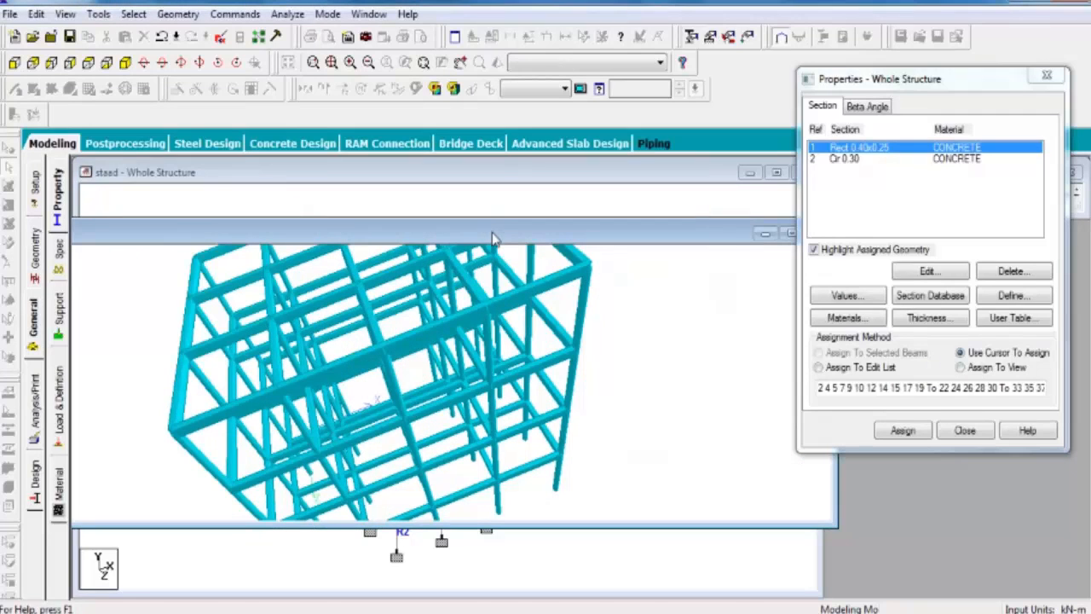
{"action": "left_click_drag", "start_coordinate": [744, 243], "coordinate": [555, 251]}
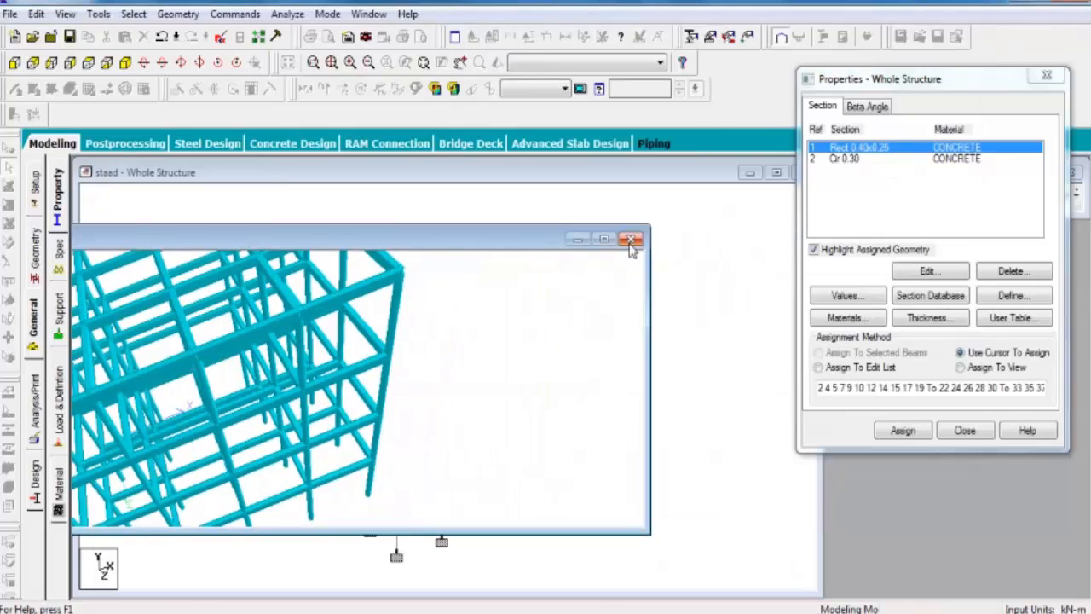
{"action": "left_click", "coordinate": [631, 241]}
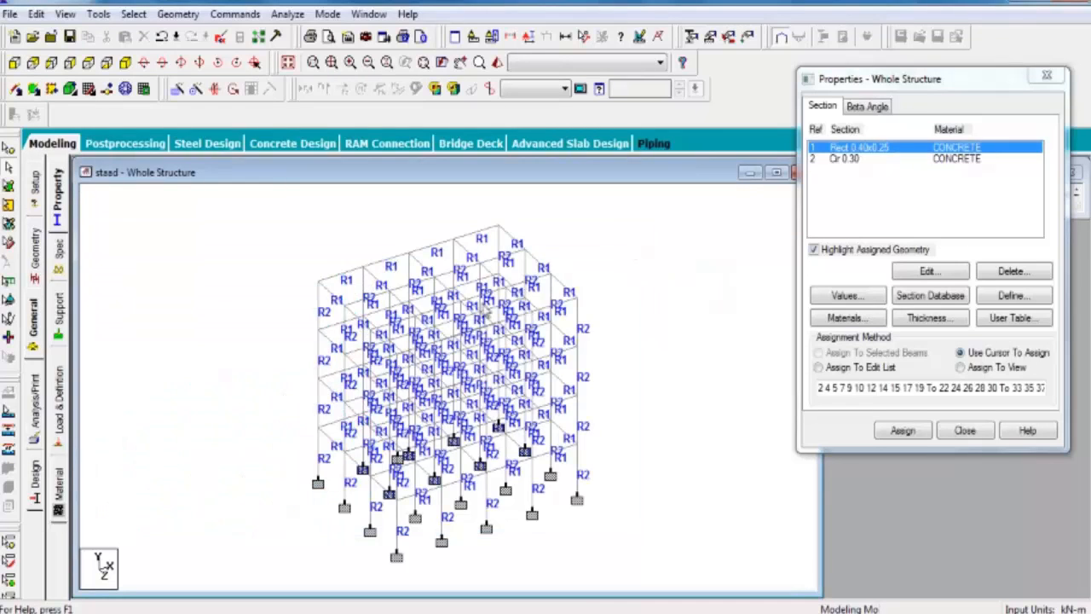